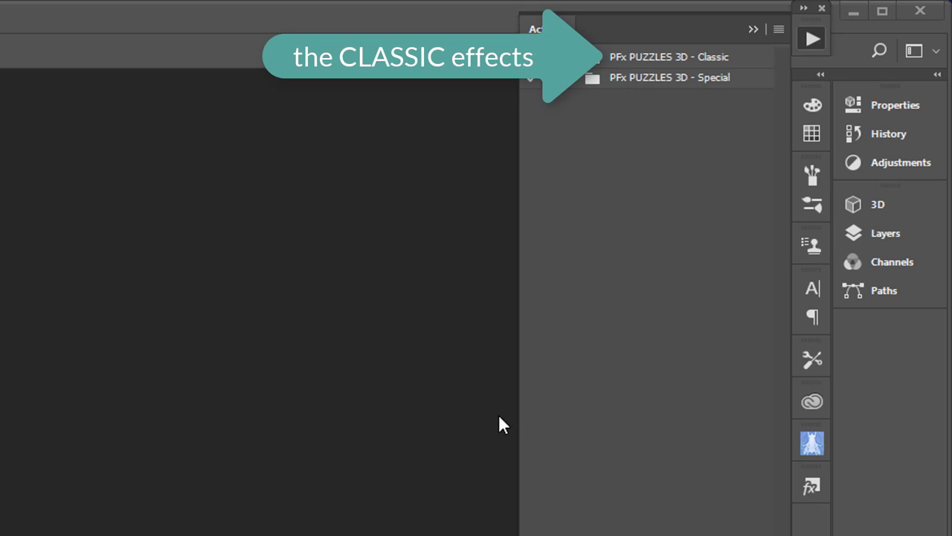
Step: Browse the Classic and Special puzzle action sets, then expand PFx PUZZLES 3D - Classic
{"action": "left_click", "coordinate": [755, 64]}
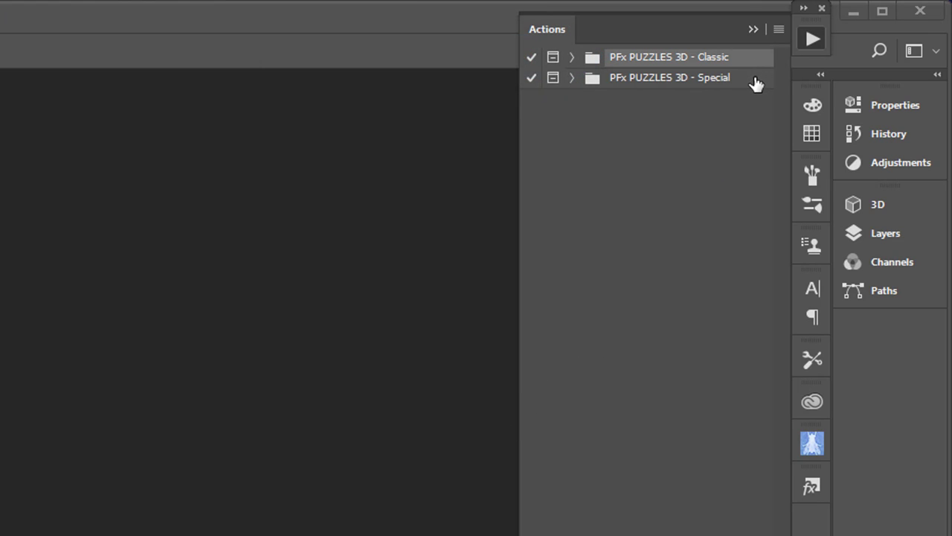
{"action": "left_click", "coordinate": [754, 91]}
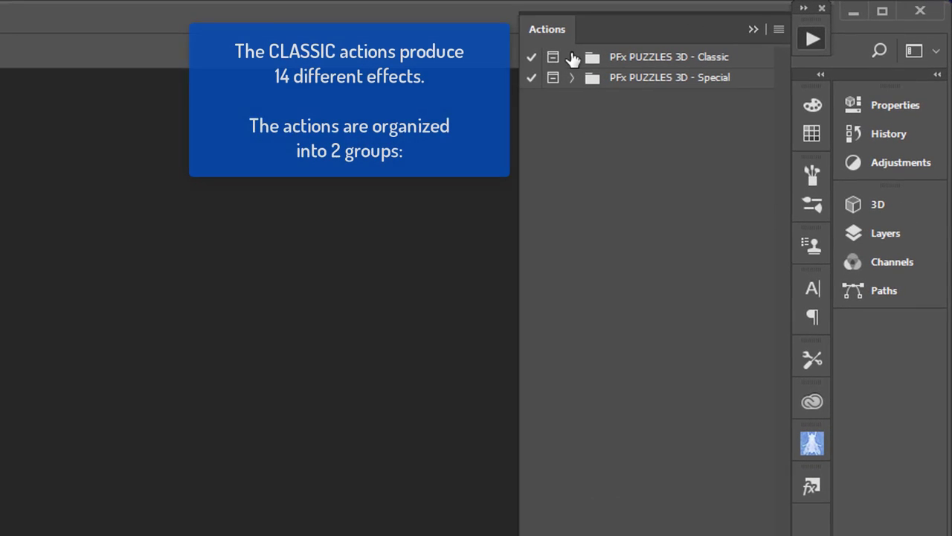
{"action": "left_click", "coordinate": [571, 58]}
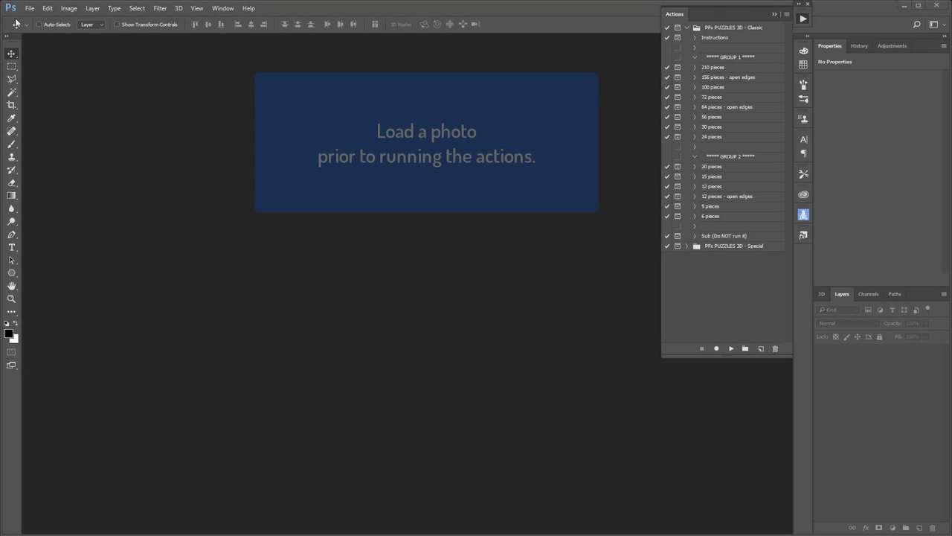
Step: Open the recent photo shutterstock_100157897.jpg, leaving it unrotated
{"action": "left_click", "coordinate": [30, 8]}
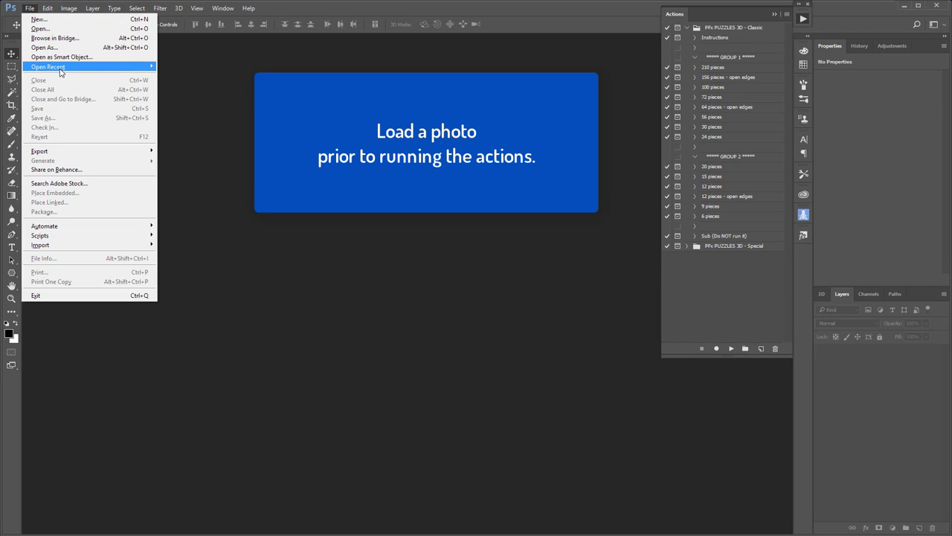
{"action": "mouse_move", "coordinate": [48, 66]}
{"action": "left_click", "coordinate": [183, 66]}
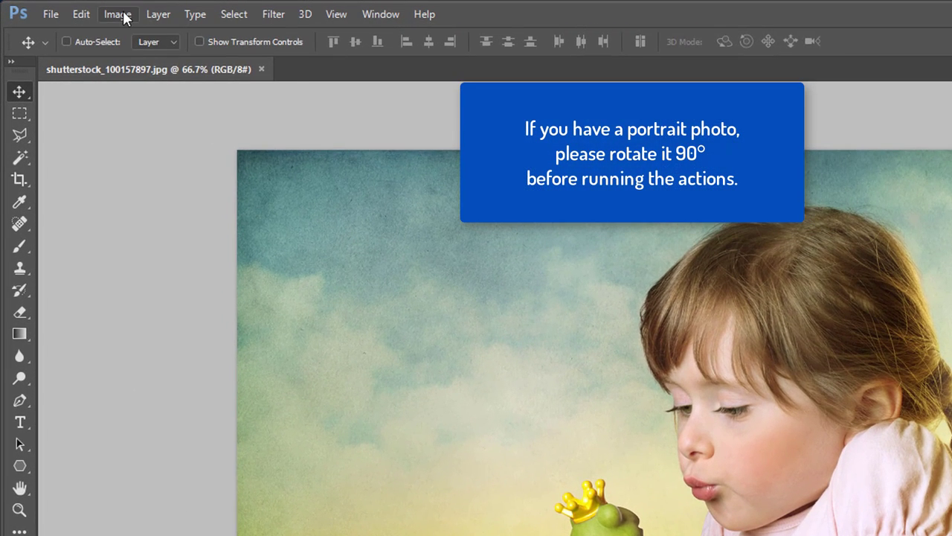
{"action": "left_click", "coordinate": [119, 15]}
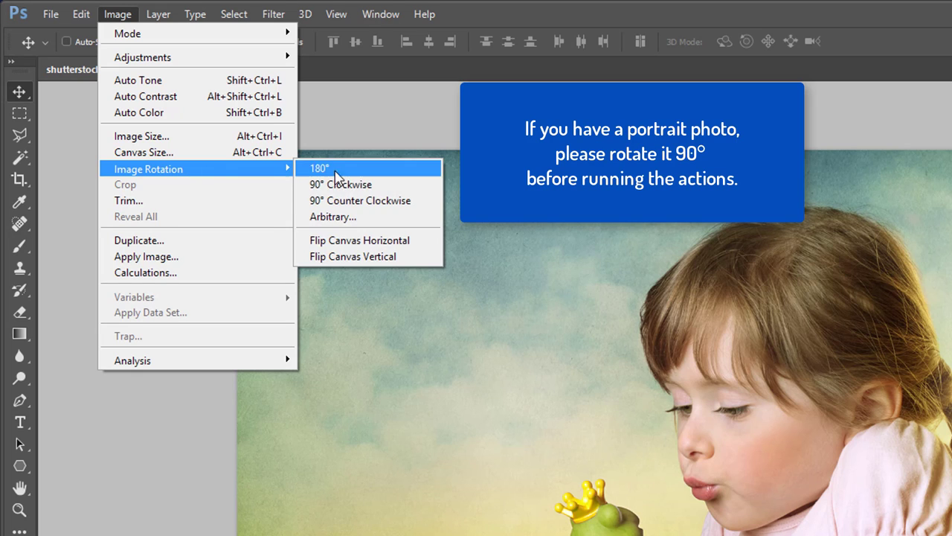
{"action": "mouse_move", "coordinate": [149, 169]}
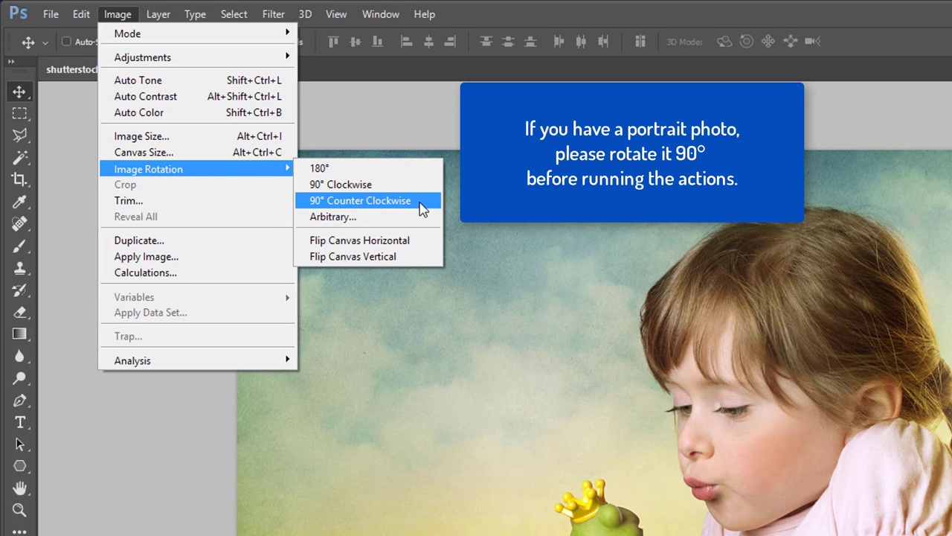
{"action": "left_click", "coordinate": [466, 121]}
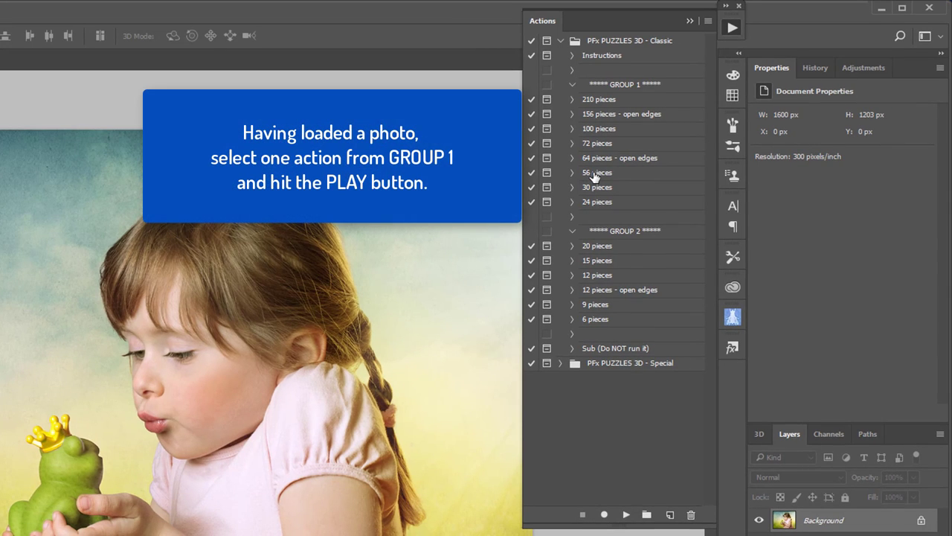
Step: Run the 56 pieces action and continue past the landscape-photo message
{"action": "left_click", "coordinate": [595, 177]}
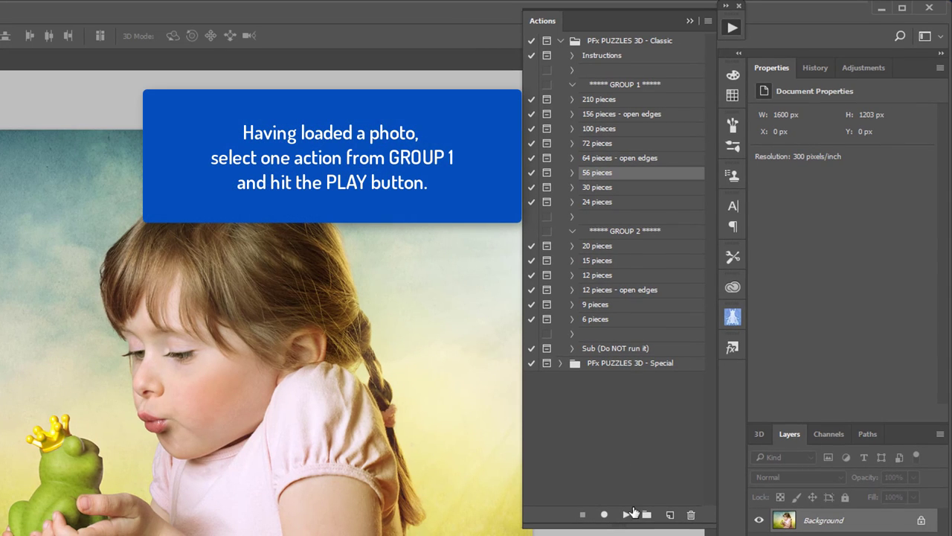
{"action": "left_click", "coordinate": [627, 514]}
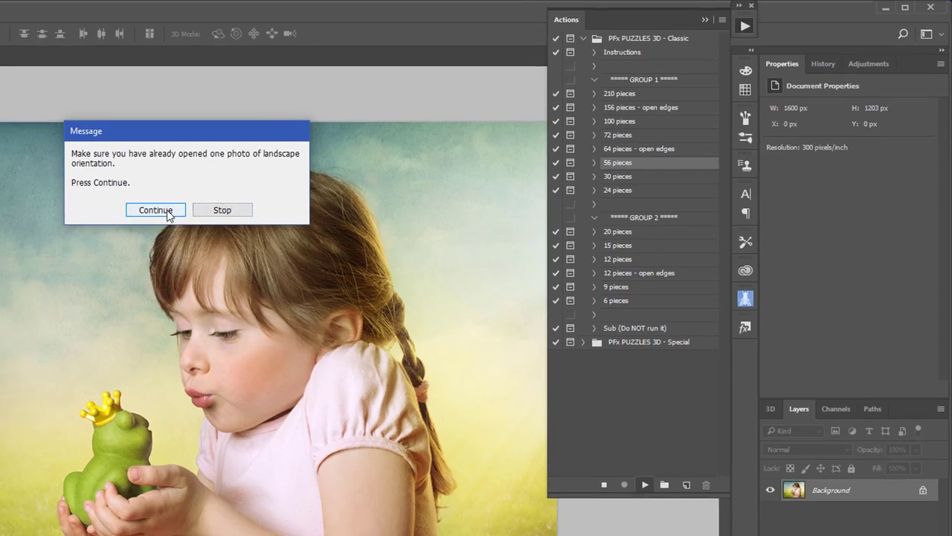
{"action": "left_click", "coordinate": [107, 222]}
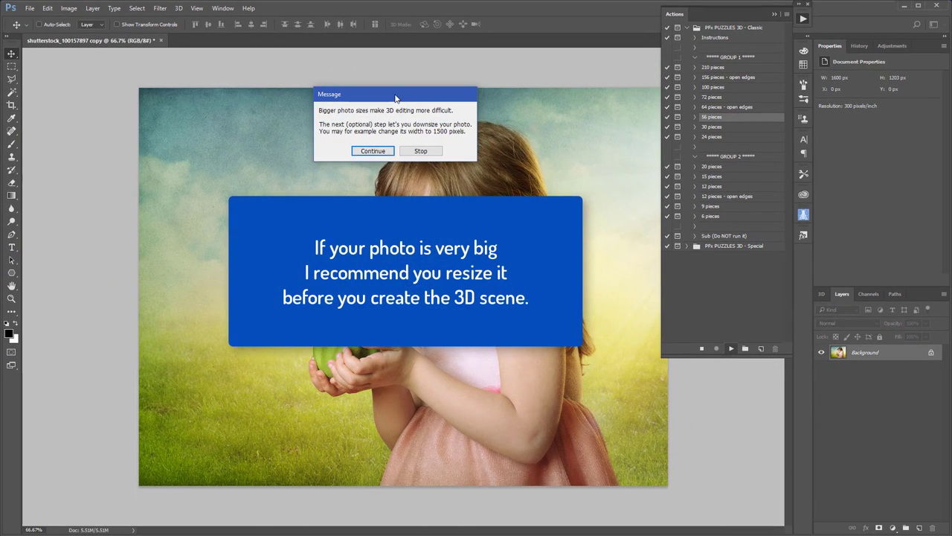
{"action": "left_click_drag", "start_coordinate": [396, 89], "coordinate": [420, 59]}
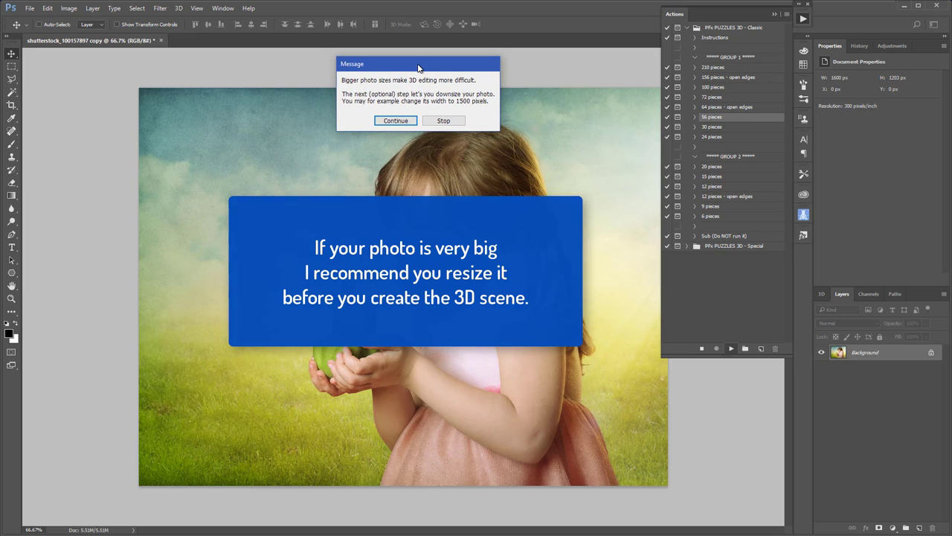
Step: Keep the photo at its original 1599 × 1203 px size so the action cuts the pieces
{"action": "left_click", "coordinate": [403, 121]}
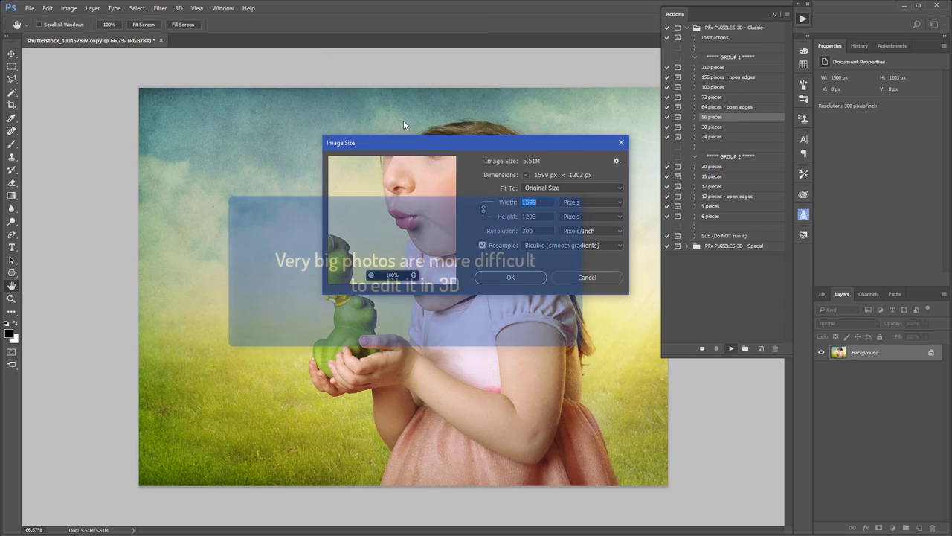
{"action": "mouse_move", "coordinate": [415, 148]}
{"action": "left_mouse_down"}
{"action": "mouse_move", "coordinate": [210, 108]}
{"action": "mouse_move", "coordinate": [113, 63]}
{"action": "left_mouse_up"}
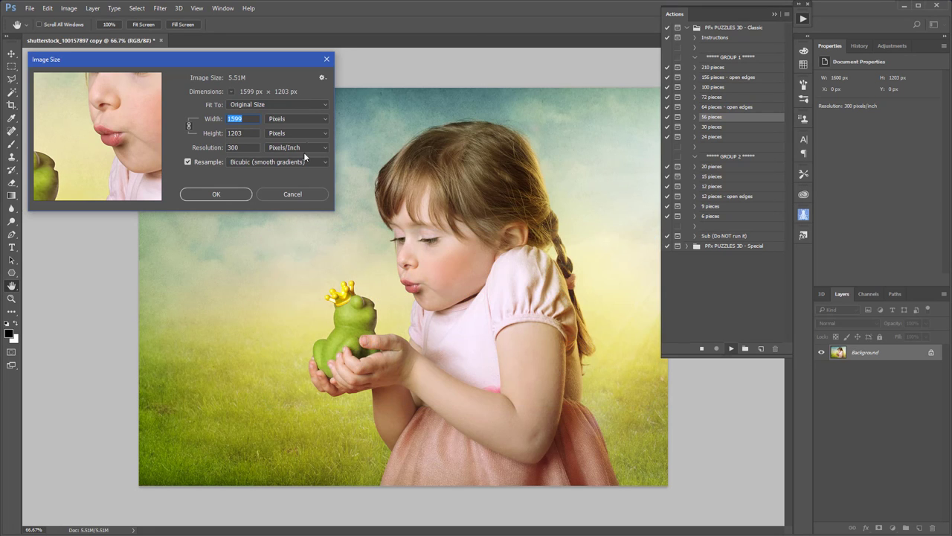
{"action": "left_click", "coordinate": [246, 195]}
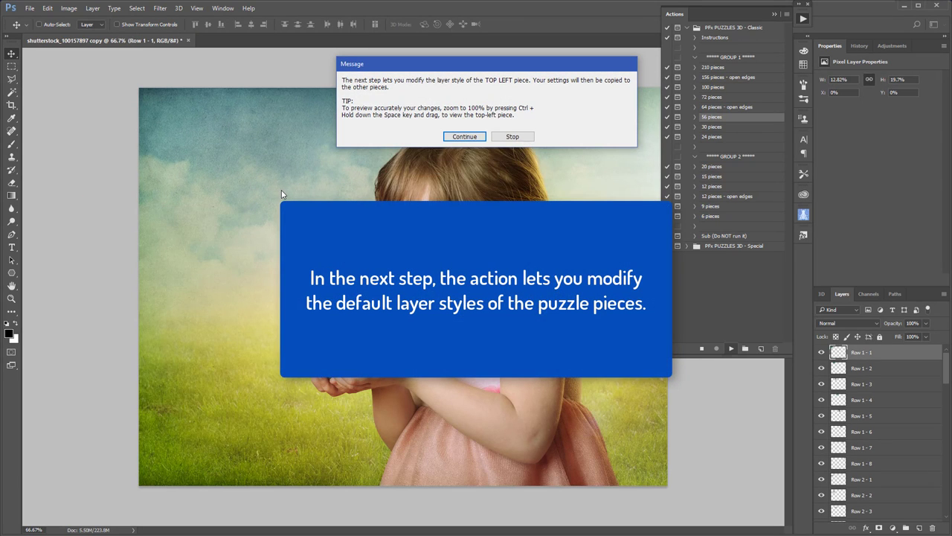
Step: Review the top-left piece's Bevel & Emboss and Drop Shadow style settings
{"action": "left_click", "coordinate": [464, 137]}
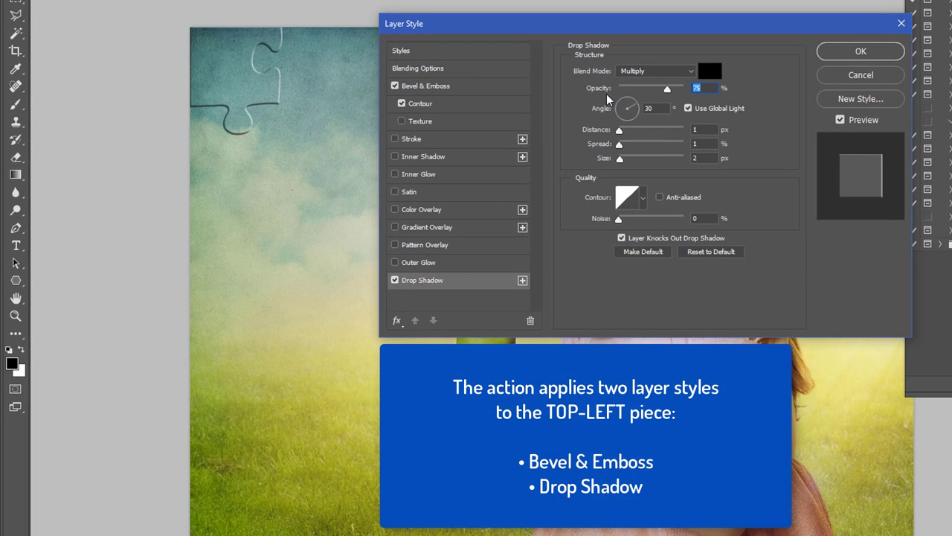
{"action": "left_click_drag", "start_coordinate": [480, 30], "coordinate": [413, 25]}
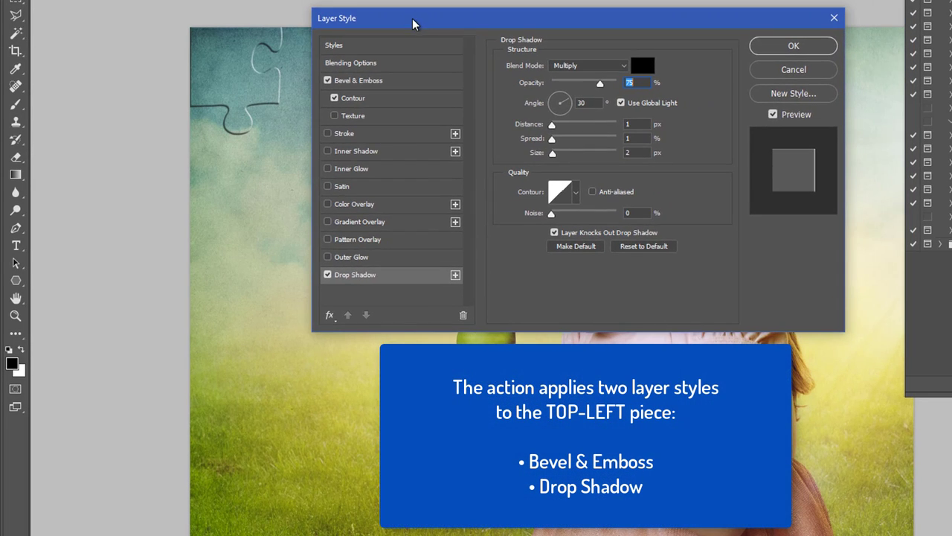
{"action": "left_click", "coordinate": [377, 82]}
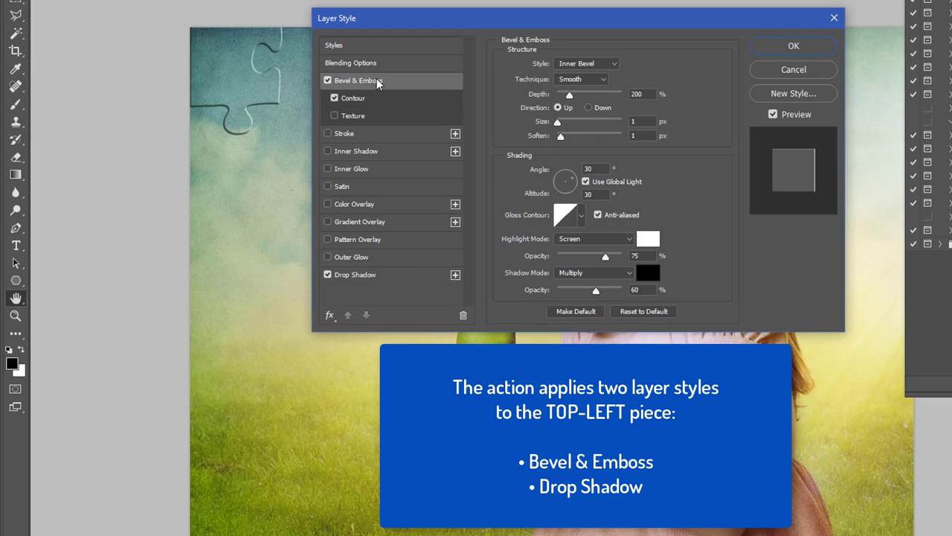
{"action": "left_click", "coordinate": [387, 275]}
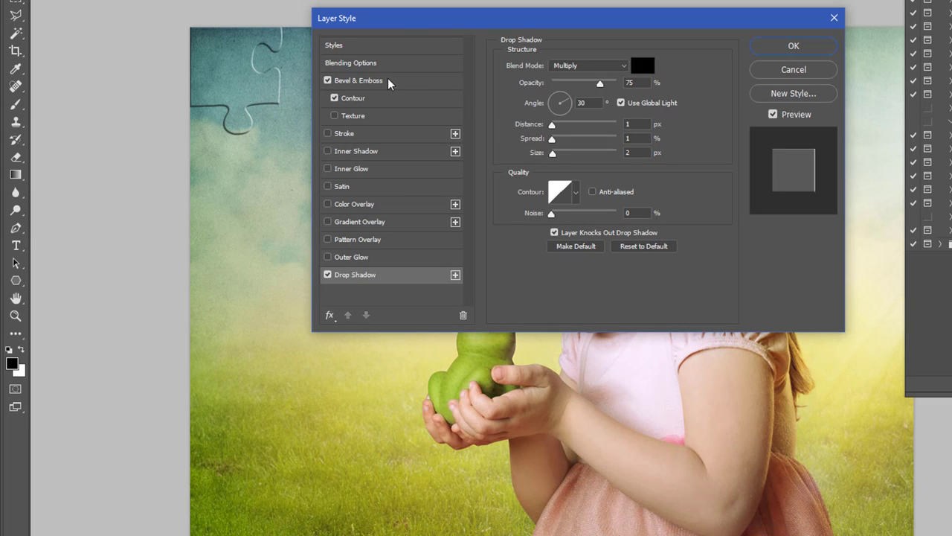
{"action": "left_click", "coordinate": [387, 79]}
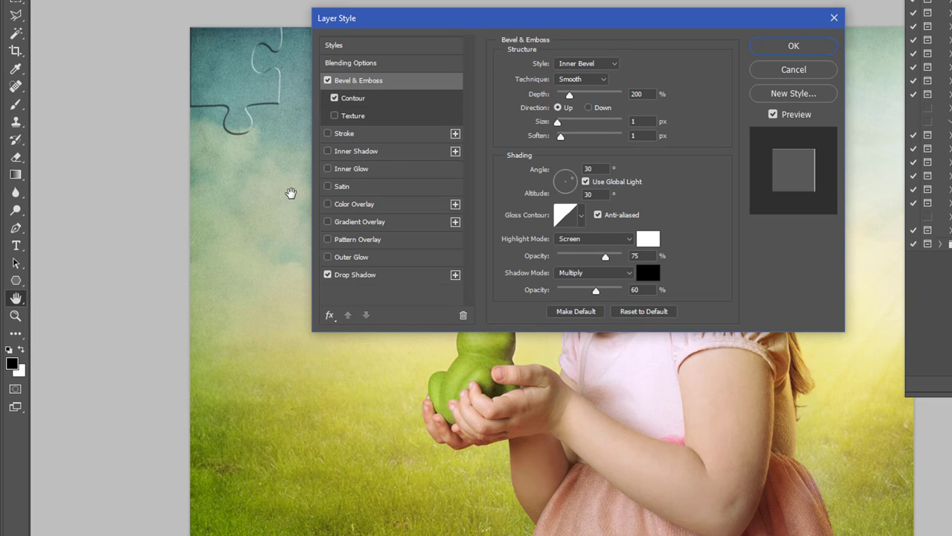
Step: Zoom to 100% on the top-left piece and lower Bevel Depth below 200%
{"action": "key", "text": "ctrl+plus"}
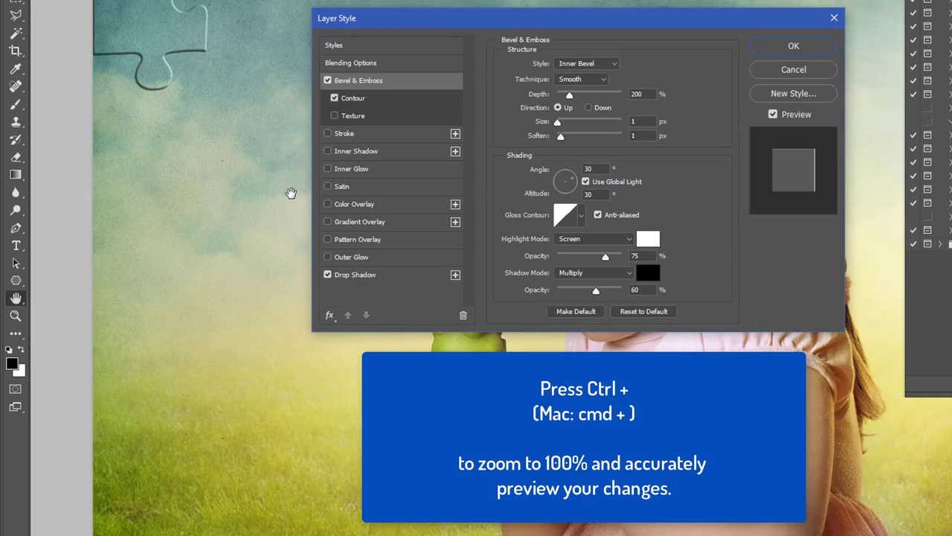
{"action": "key", "text": "ctrl+plus"}
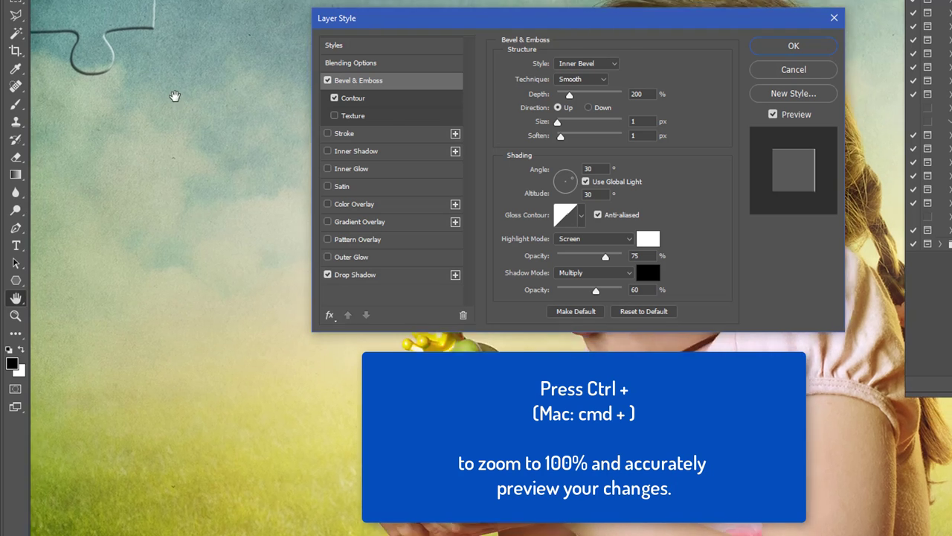
{"action": "mouse_move", "coordinate": [246, 195]}
{"action": "left_mouse_down"}
{"action": "mouse_move", "coordinate": [273, 174]}
{"action": "mouse_move", "coordinate": [303, 181]}
{"action": "left_mouse_up"}
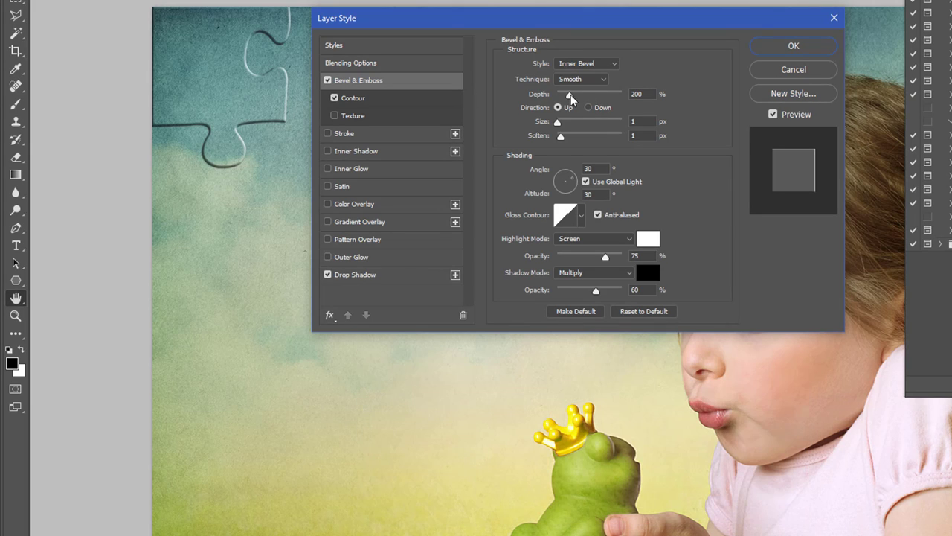
{"action": "left_click_drag", "start_coordinate": [570, 95], "coordinate": [567, 97]}
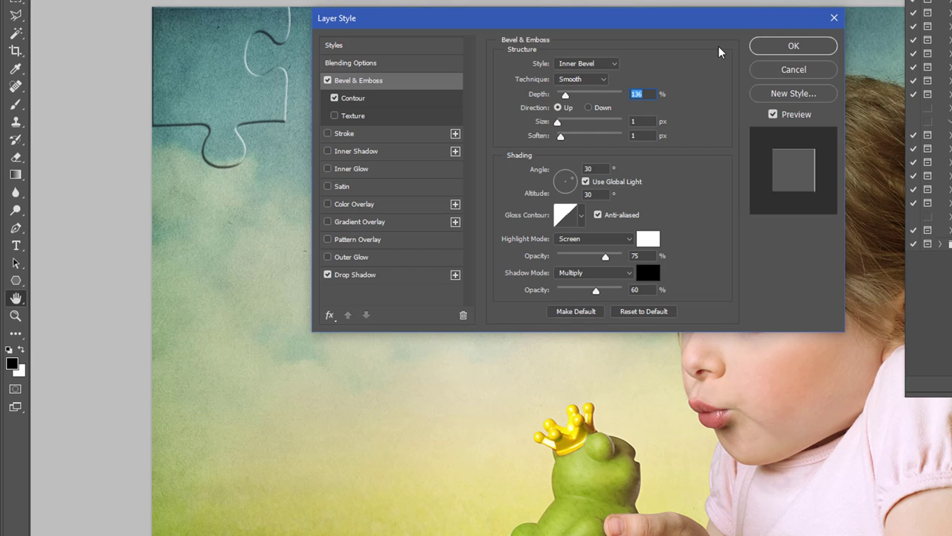
{"action": "left_click", "coordinate": [763, 47]}
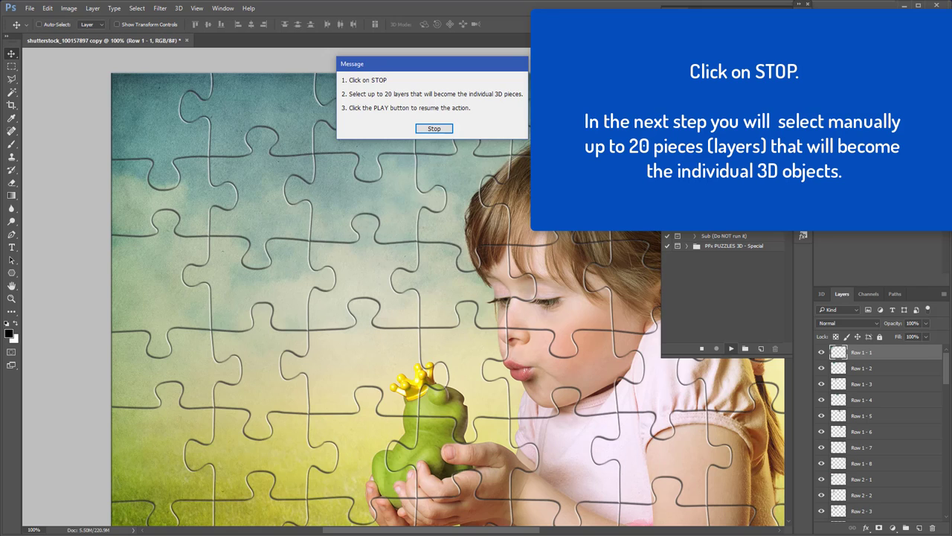
Step: Stop the action at the message about choosing up to 20 pieces for 3D
{"action": "left_click", "coordinate": [434, 129]}
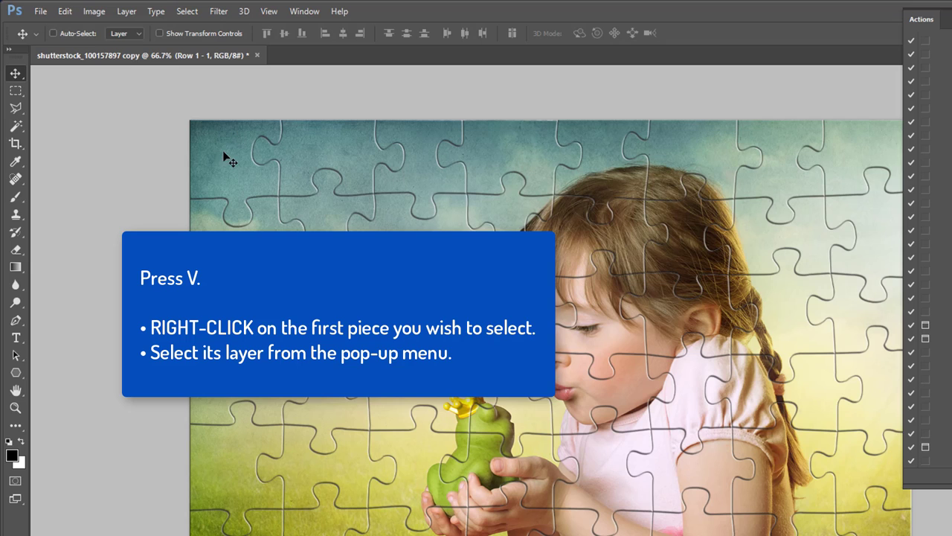
Step: Select the Row 1 - 1, Row 1 - 2 and Row 2 - 1 piece layers from the canvas
{"action": "right_click", "coordinate": [218, 152]}
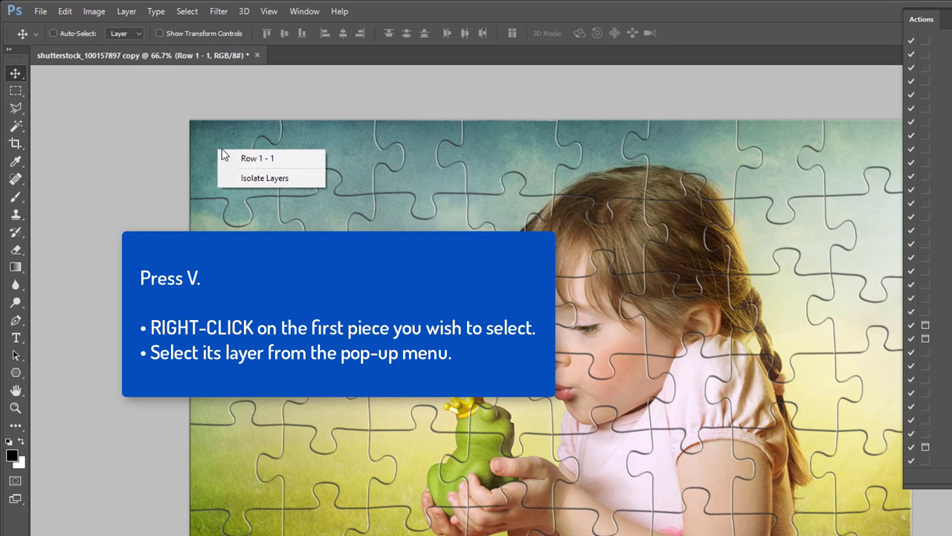
{"action": "left_click", "coordinate": [254, 160]}
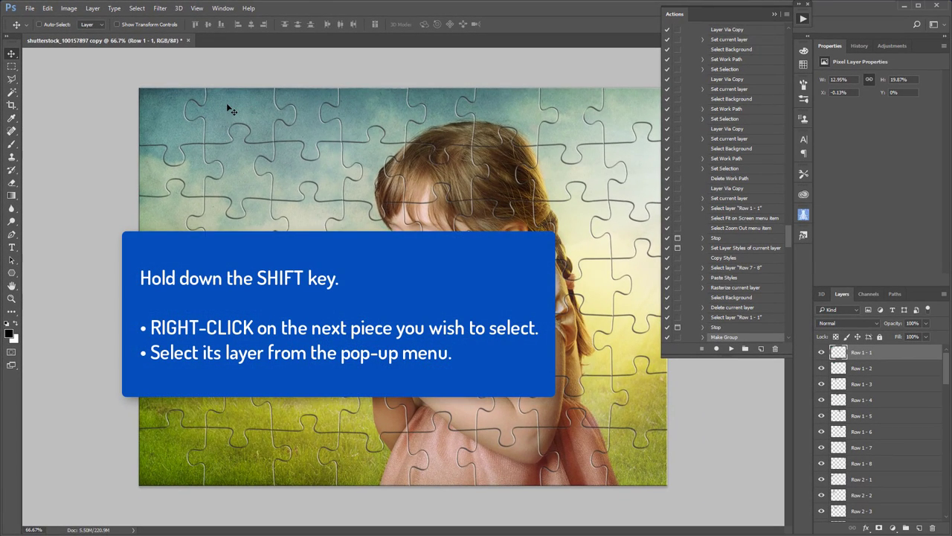
{"action": "right_click", "coordinate": [237, 110], "text": "shift"}
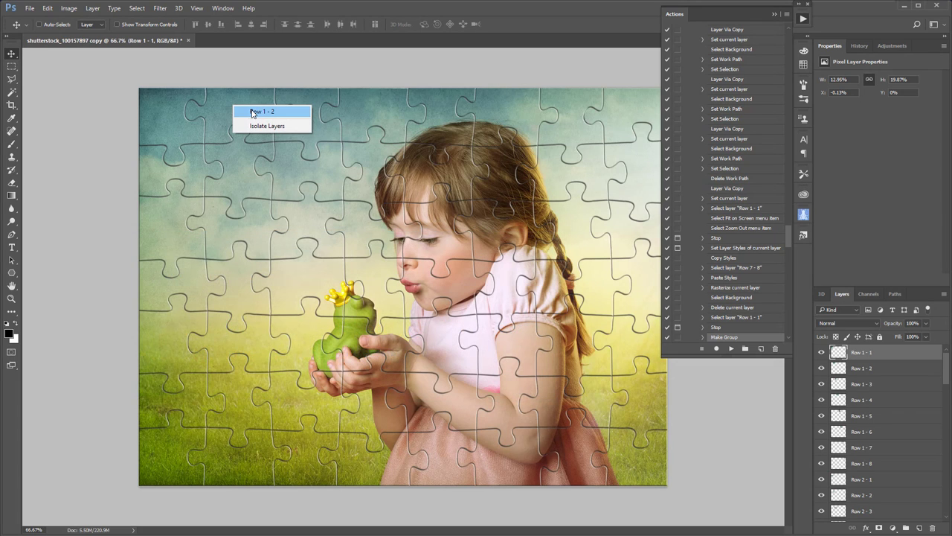
{"action": "left_click", "coordinate": [252, 112]}
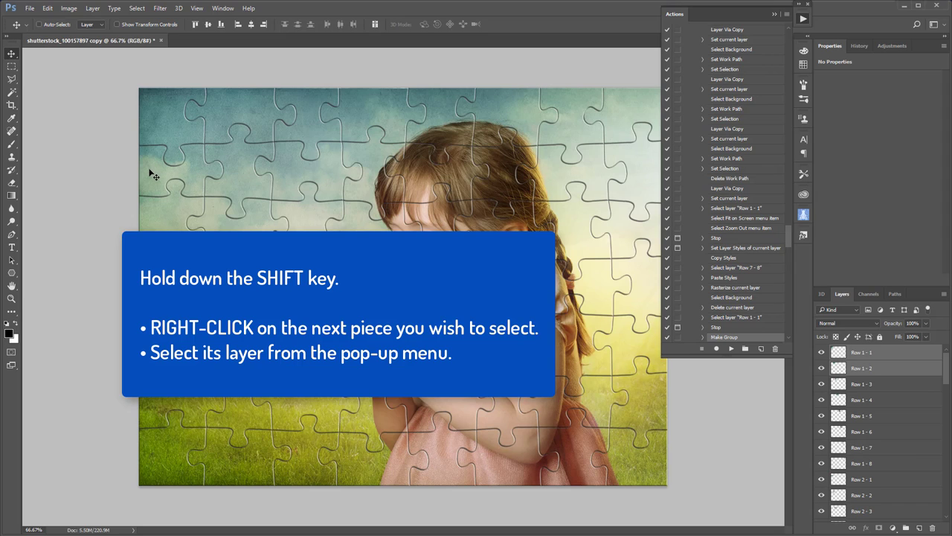
{"action": "right_click", "coordinate": [149, 172], "text": "shift"}
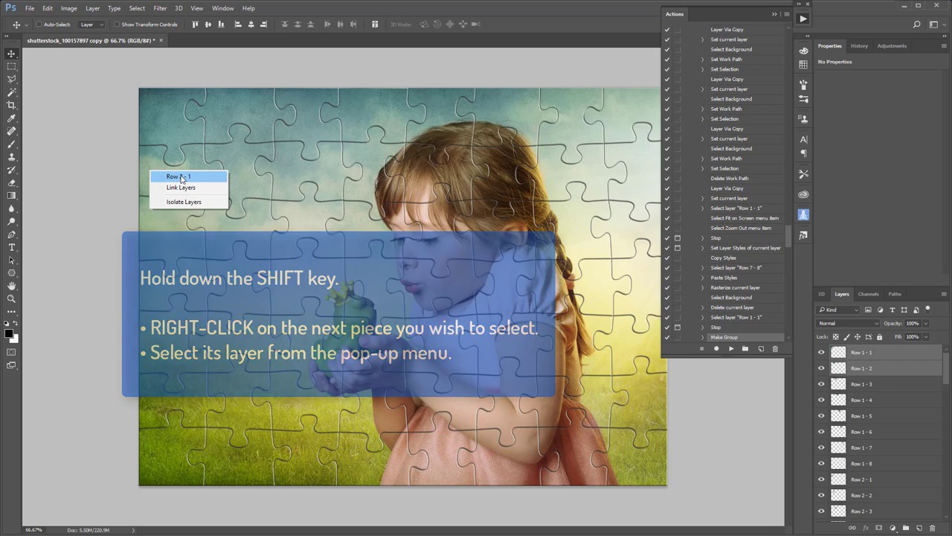
{"action": "left_click", "coordinate": [187, 177], "text": "shift"}
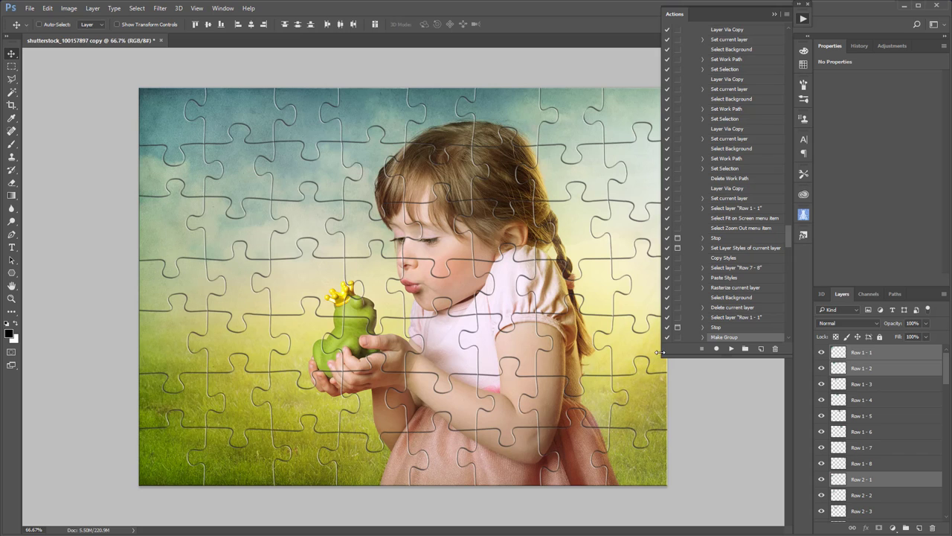
{"action": "left_click_drag", "start_coordinate": [659, 352], "coordinate": [668, 352]}
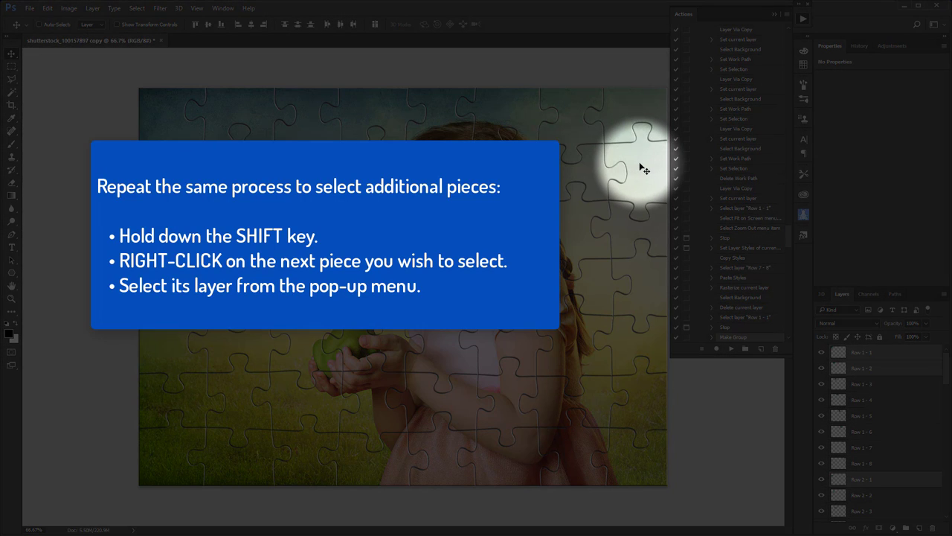
Step: Add the Row 2 - 8, Row 7 - 2 and Row 7 - 8 pieces to the selection
{"action": "right_click", "coordinate": [642, 166], "text": "shift"}
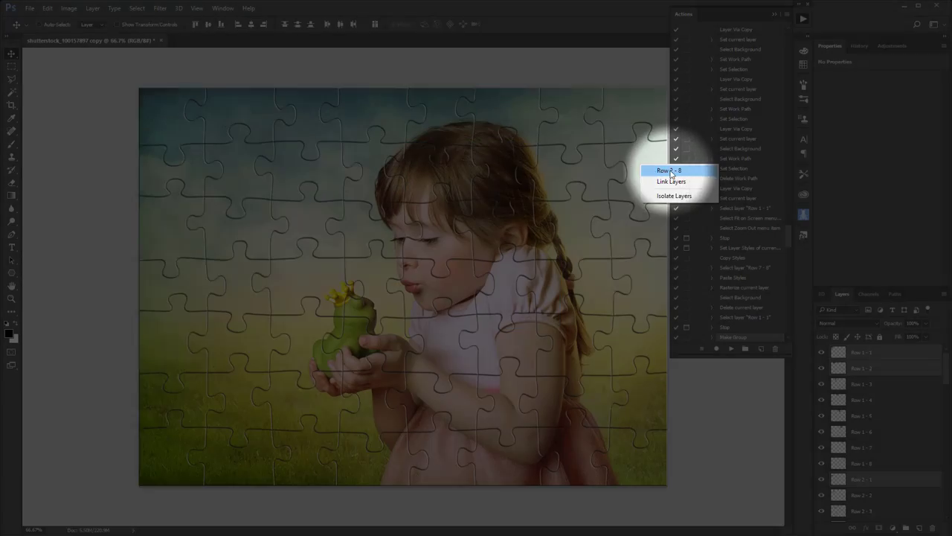
{"action": "left_click", "coordinate": [663, 170], "text": "shift"}
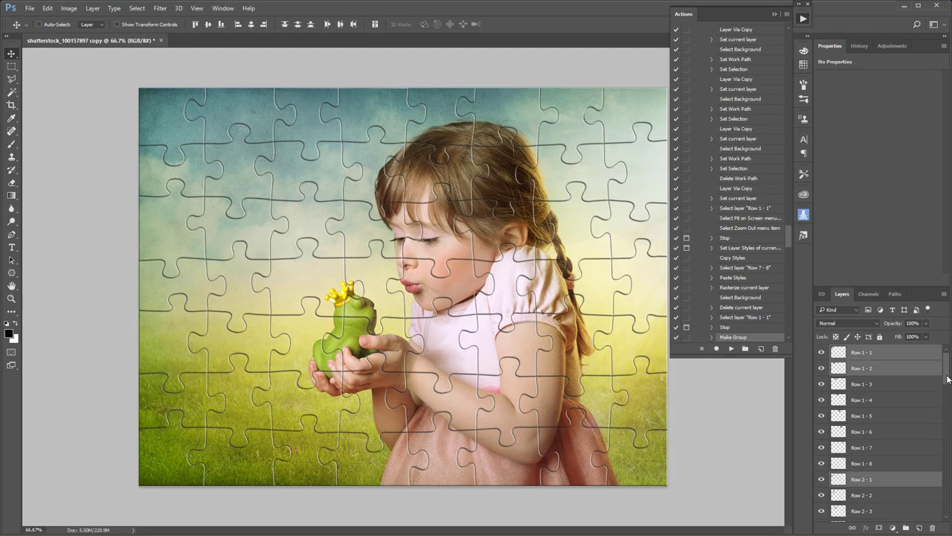
{"action": "left_click_drag", "start_coordinate": [948, 379], "coordinate": [949, 404]}
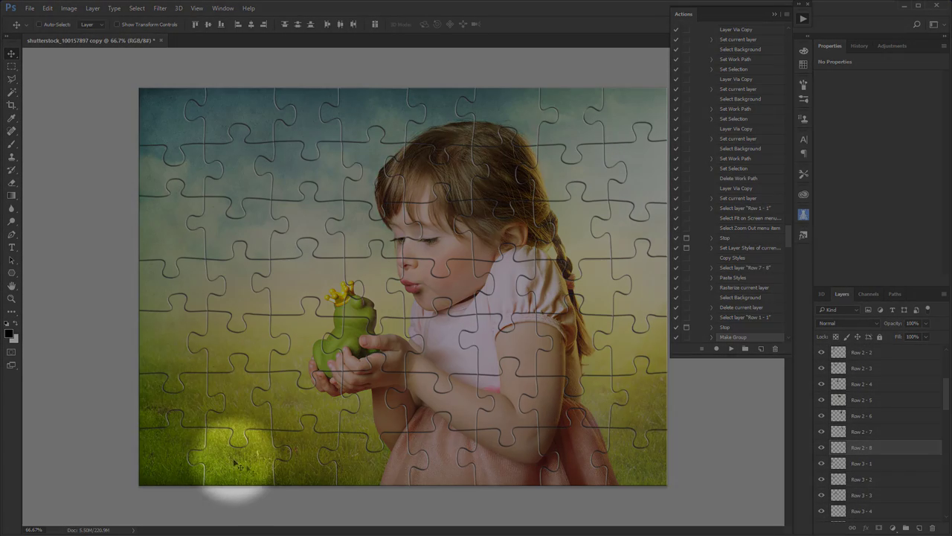
{"action": "right_click", "coordinate": [234, 461]}
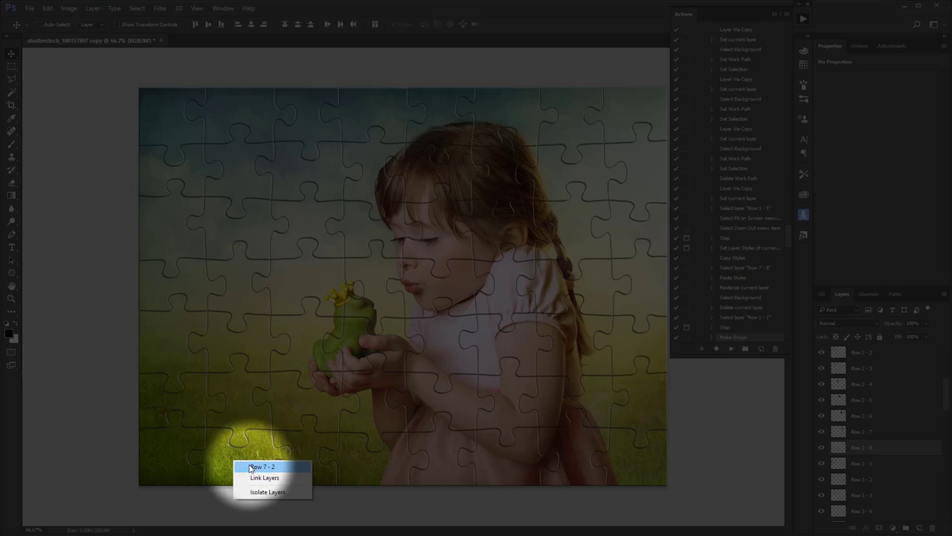
{"action": "left_click", "coordinate": [250, 466]}
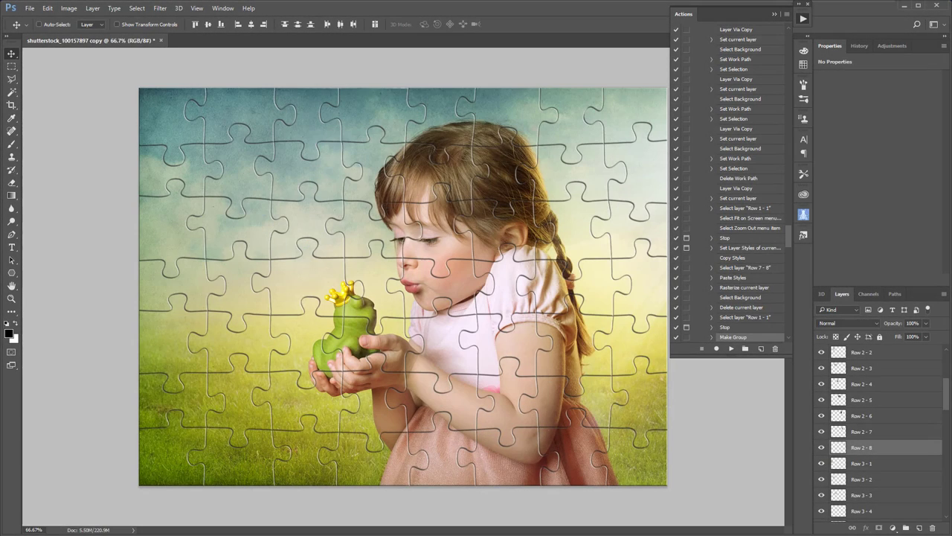
{"action": "left_click_drag", "start_coordinate": [947, 408], "coordinate": [949, 514]}
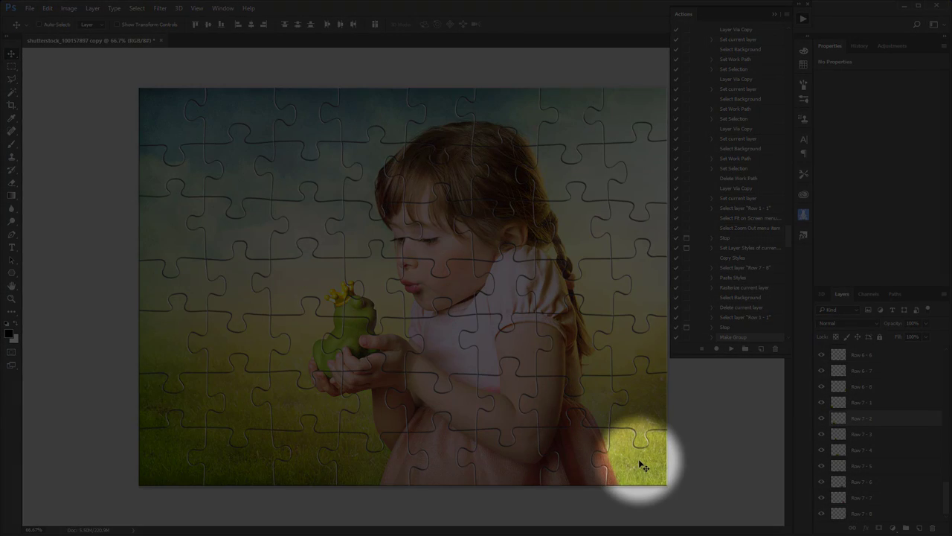
{"action": "right_click", "coordinate": [640, 462]}
{"action": "left_click", "coordinate": [659, 468]}
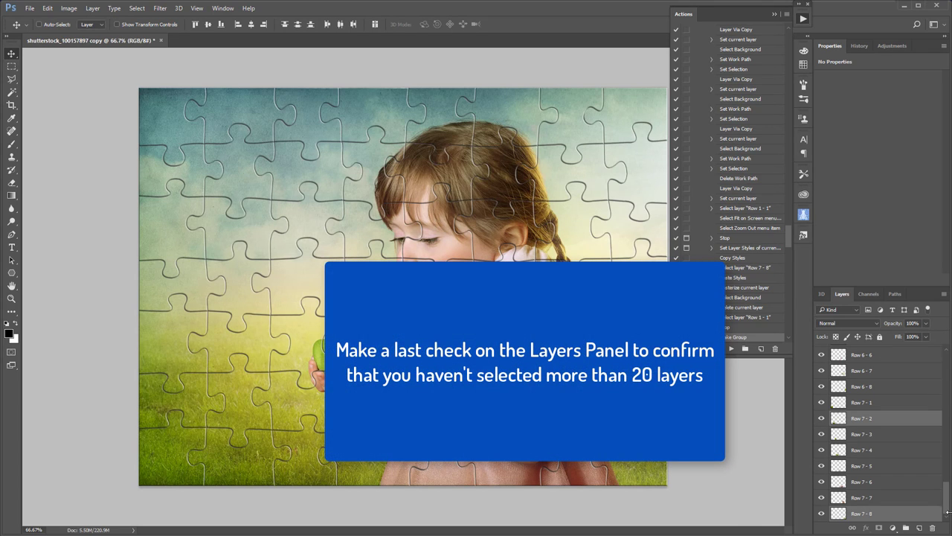
Step: Check the selected piece layers in the Layers panel and resume the 56 pieces action
{"action": "scroll", "coordinate": [948, 509], "scroll_direction": "up", "scroll_amount": 8}
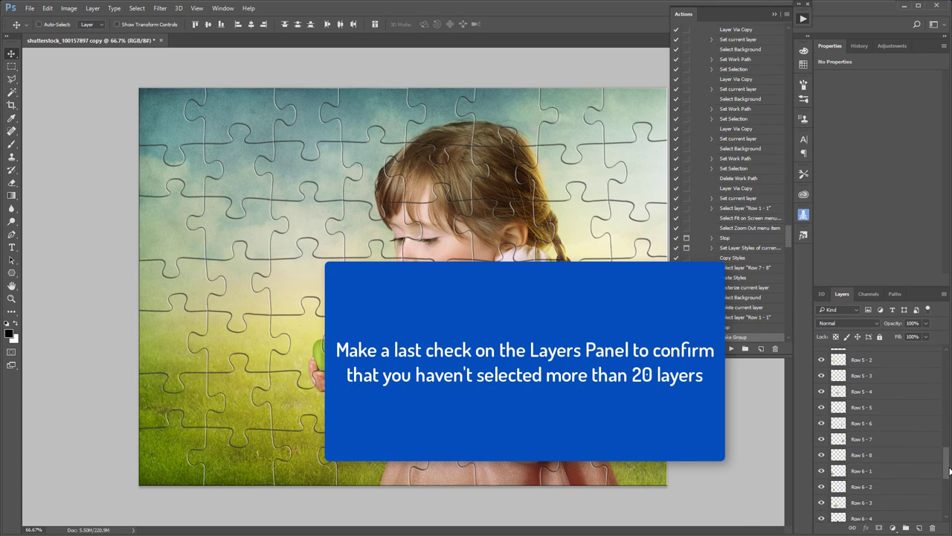
{"action": "scroll", "coordinate": [882, 433], "scroll_direction": "up", "scroll_amount": 3}
{"action": "scroll", "coordinate": [882, 433], "scroll_direction": "up", "scroll_amount": 3}
{"action": "scroll", "coordinate": [881, 433], "scroll_direction": "up", "scroll_amount": 3}
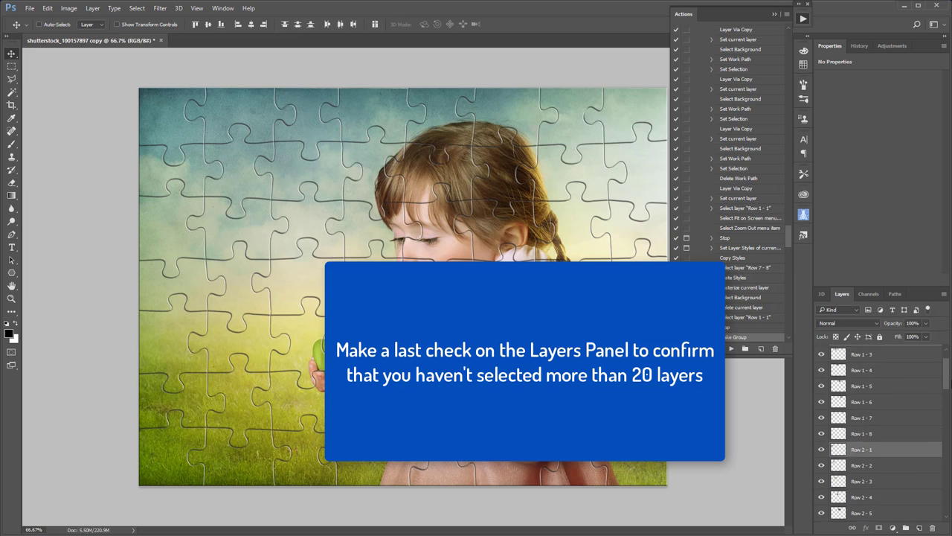
{"action": "scroll", "coordinate": [882, 433], "scroll_direction": "up", "scroll_amount": 3}
{"action": "scroll", "coordinate": [943, 447], "scroll_direction": "down", "scroll_amount": 4}
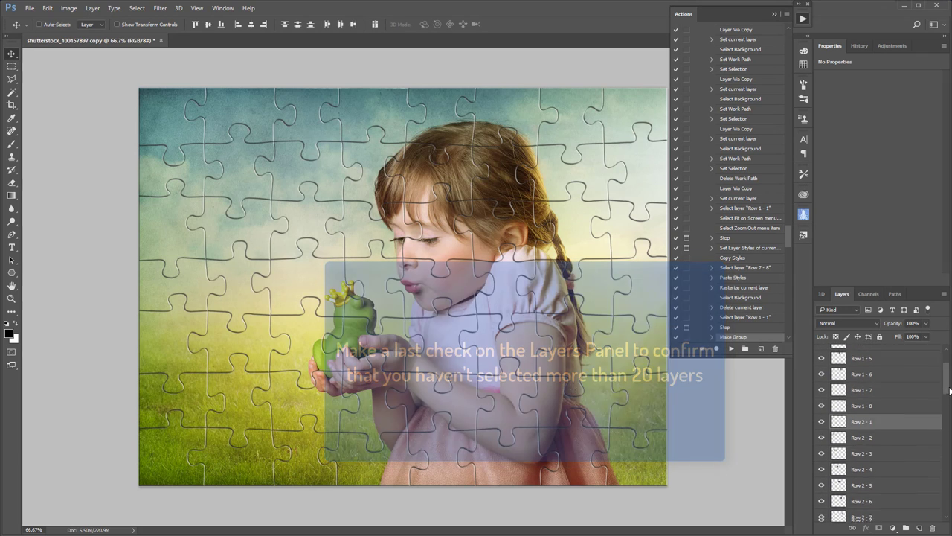
{"action": "scroll", "coordinate": [943, 446], "scroll_direction": "down", "scroll_amount": 4}
{"action": "scroll", "coordinate": [943, 446], "scroll_direction": "down", "scroll_amount": 4}
{"action": "left_click_drag", "start_coordinate": [945, 457], "coordinate": [949, 519]}
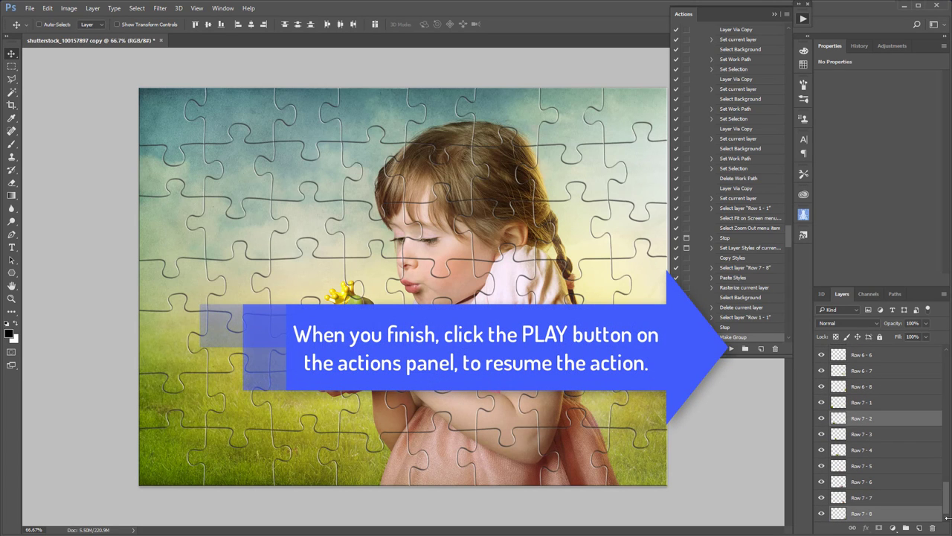
{"action": "left_click", "coordinate": [731, 349]}
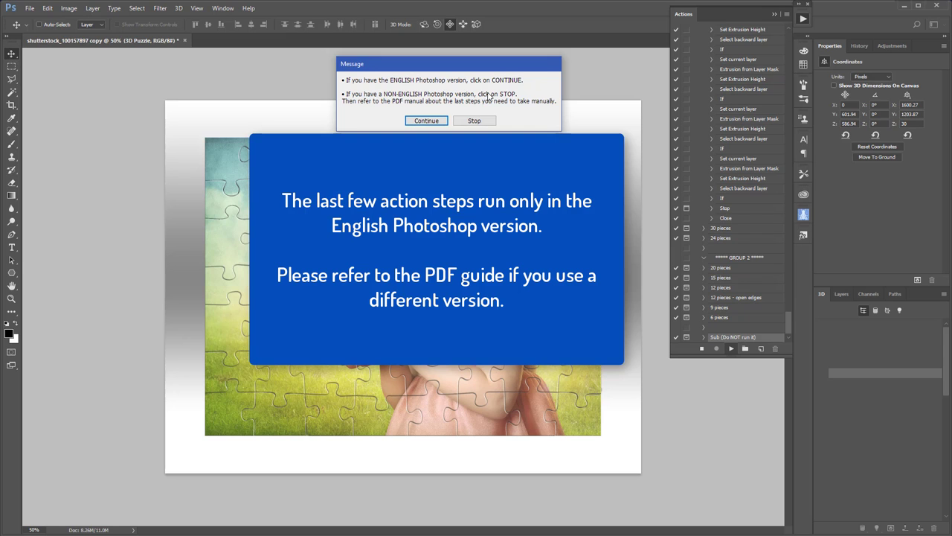
Step: Continue past the English-version message and stop at the finished-puzzle message
{"action": "left_click", "coordinate": [429, 122]}
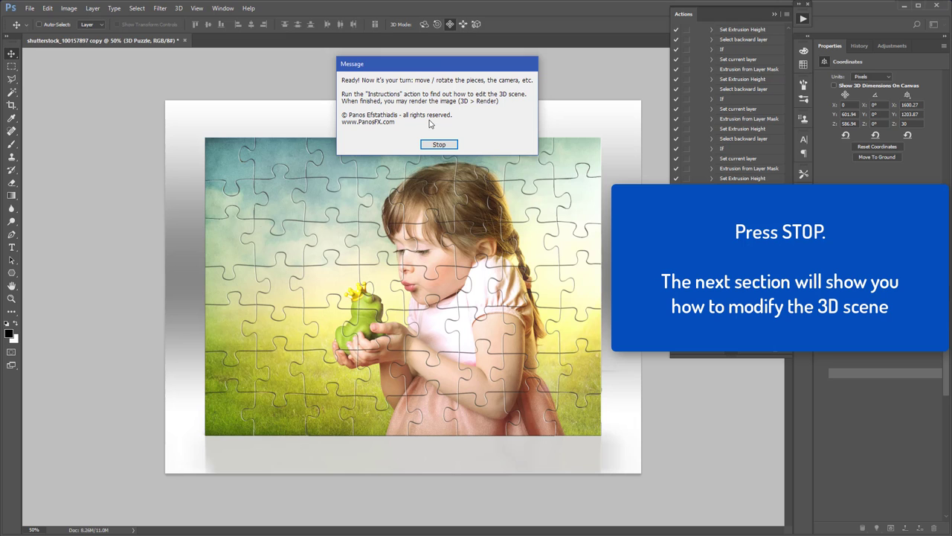
{"action": "left_click", "coordinate": [439, 144]}
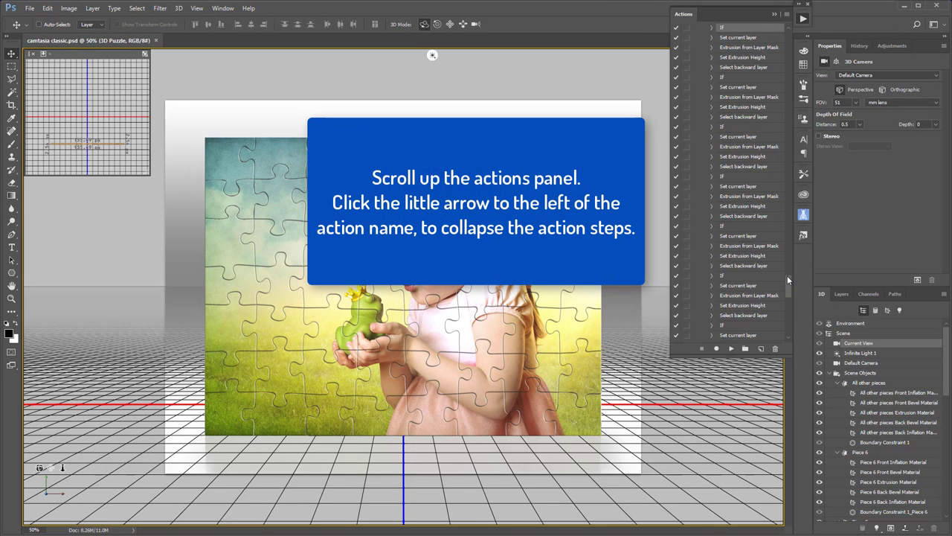
Step: Scroll the Actions panel up and fold away the 56 pieces action's step list
{"action": "left_click_drag", "start_coordinate": [787, 278], "coordinate": [803, 26]}
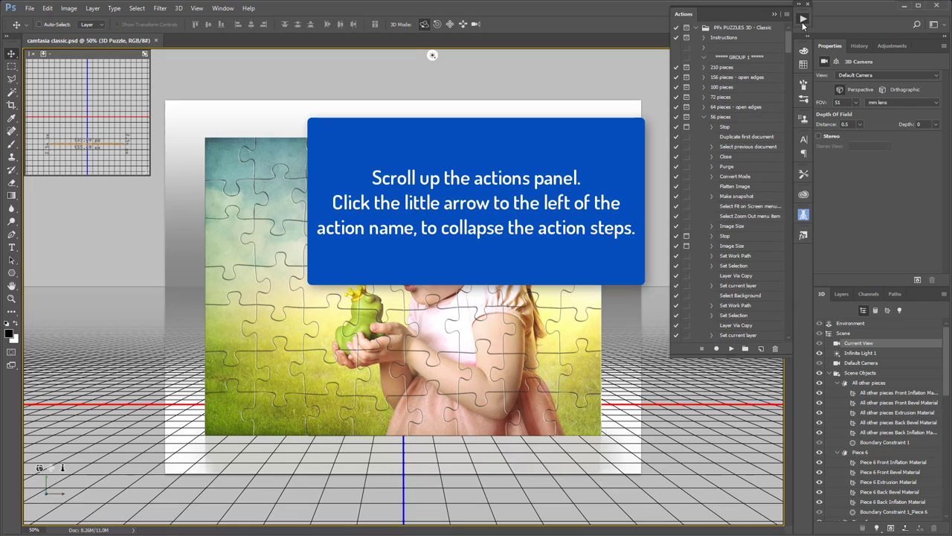
{"action": "left_click", "coordinate": [704, 118]}
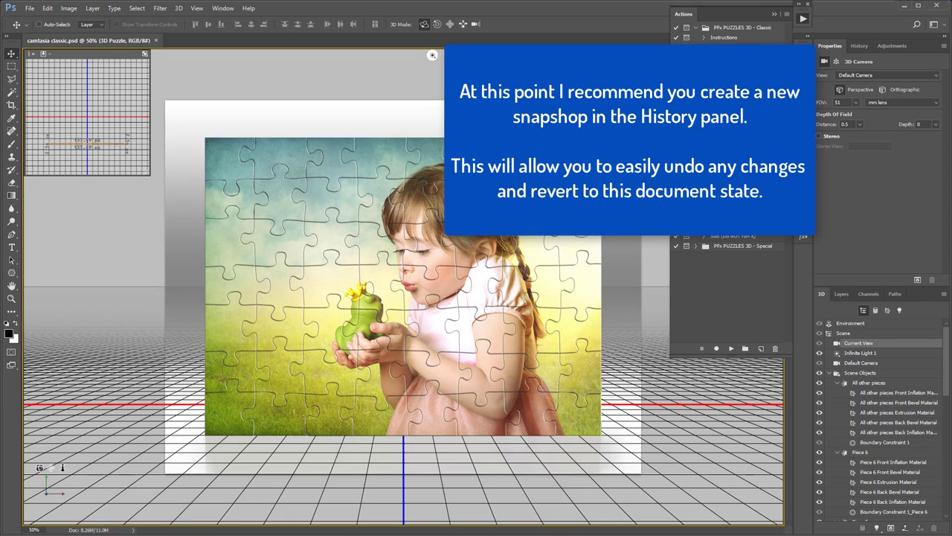
Step: Save Snapshot 1 in the History panel and return to the Default Camera properties
{"action": "left_click", "coordinate": [858, 46]}
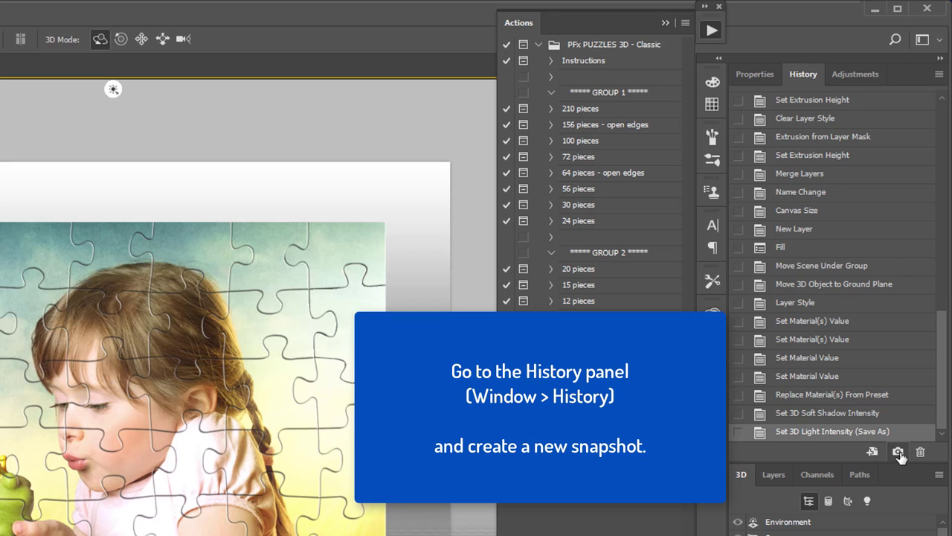
{"action": "left_click", "coordinate": [899, 452]}
{"action": "left_click_drag", "start_coordinate": [945, 406], "coordinate": [944, 132]}
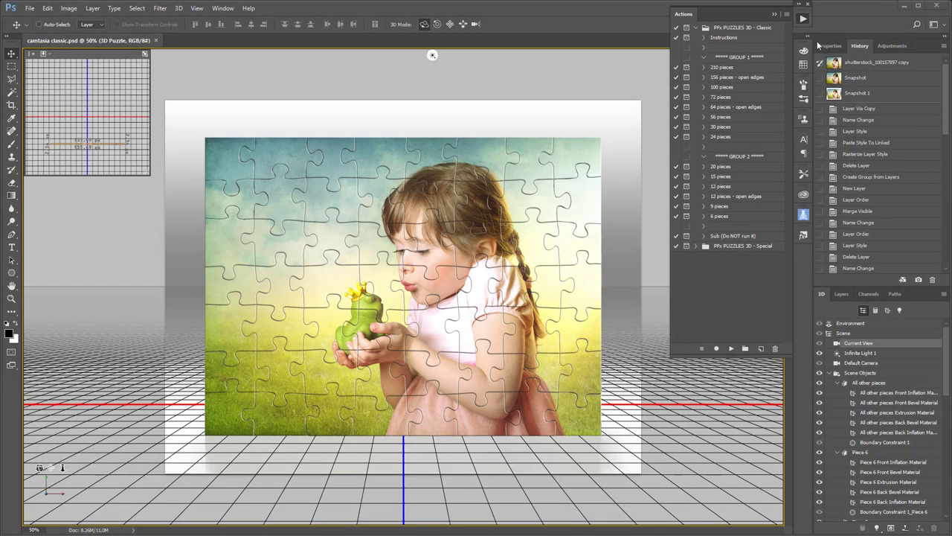
{"action": "left_click", "coordinate": [826, 43]}
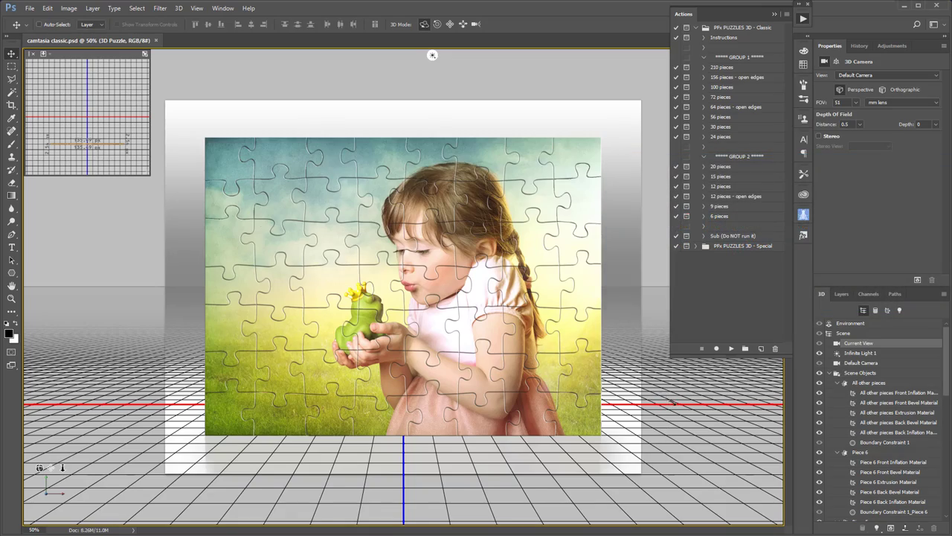
Step: Collapse All other pieces and Pieces 6 through 1 to single rows in the 3D panel
{"action": "mouse_move", "coordinate": [661, 396]}
{"action": "left_mouse_down"}
{"action": "mouse_move", "coordinate": [682, 424]}
{"action": "mouse_move", "coordinate": [627, 398]}
{"action": "left_mouse_up"}
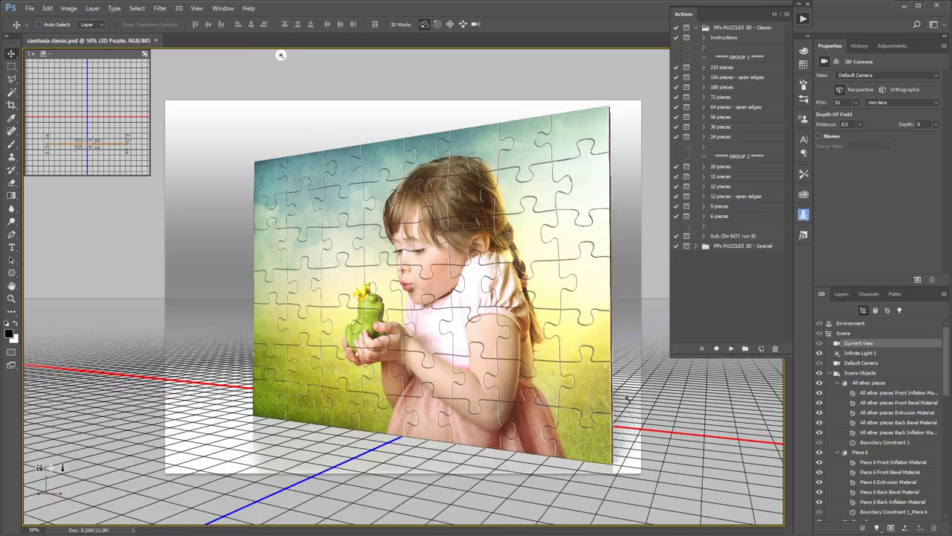
{"action": "left_click_drag", "start_coordinate": [280, 55], "coordinate": [259, 55]}
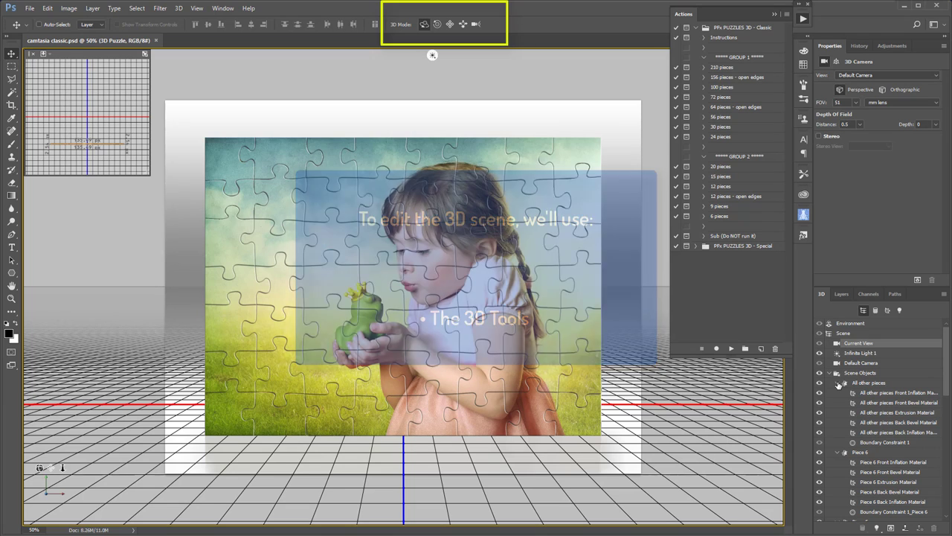
{"action": "left_click", "coordinate": [838, 384]}
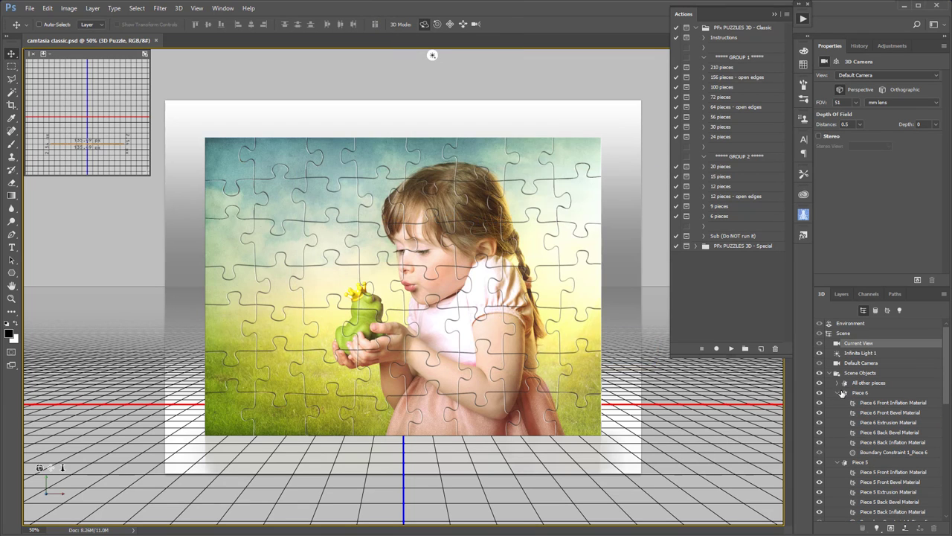
{"action": "left_click", "coordinate": [838, 393]}
{"action": "left_click", "coordinate": [838, 402]}
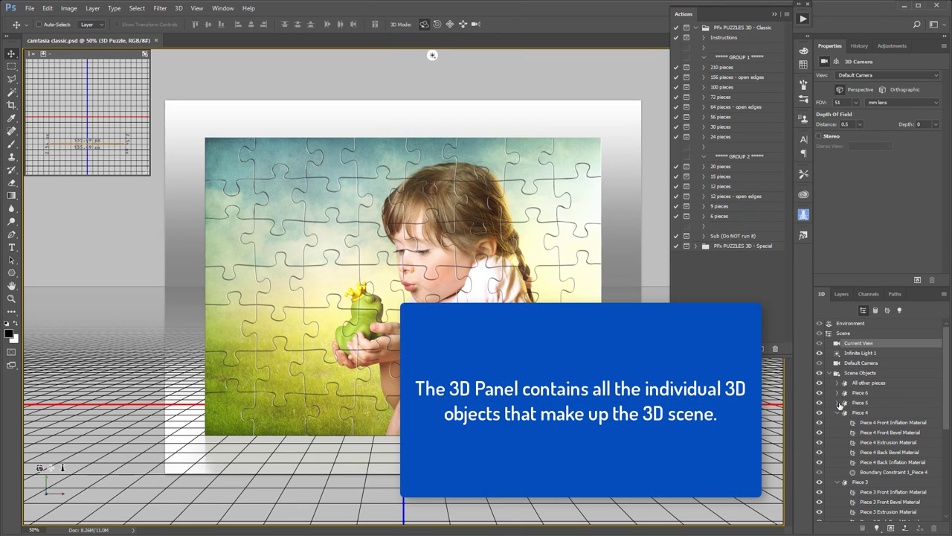
{"action": "left_click", "coordinate": [837, 413]}
{"action": "left_click", "coordinate": [838, 422]}
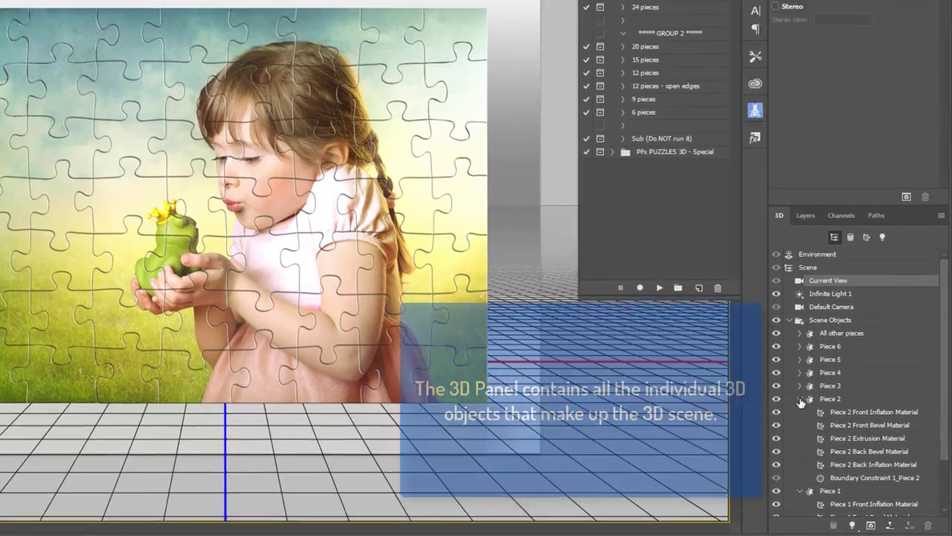
{"action": "left_click", "coordinate": [838, 432]}
{"action": "left_click", "coordinate": [838, 442]}
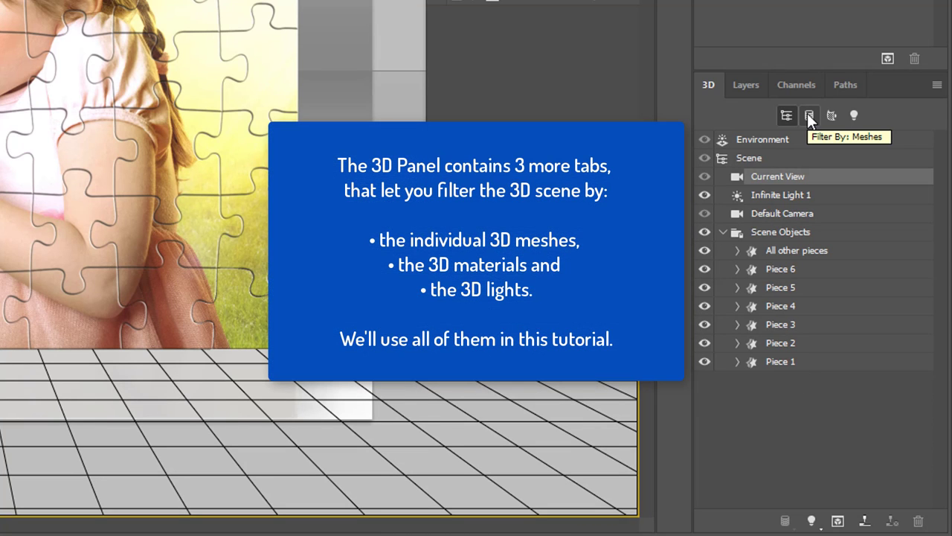
{"action": "left_click", "coordinate": [809, 115]}
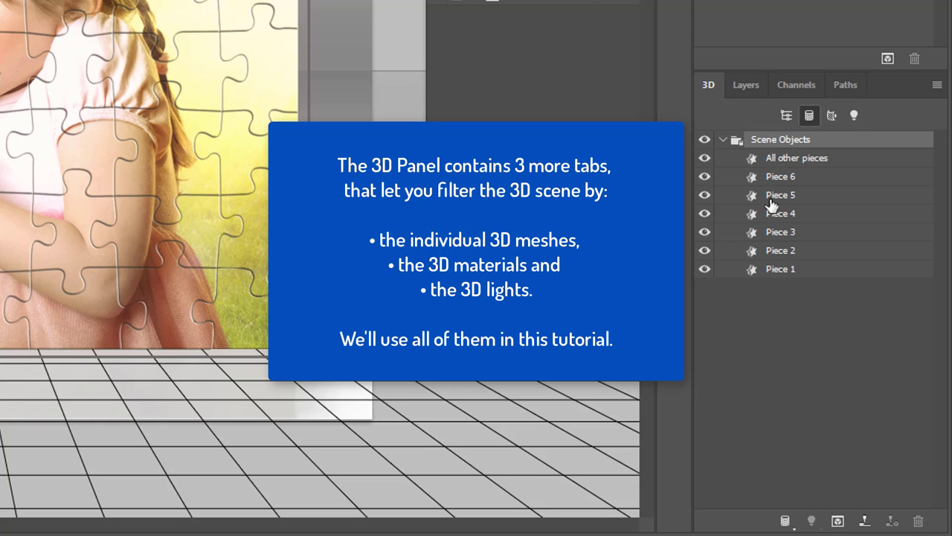
{"action": "left_click", "coordinate": [833, 116]}
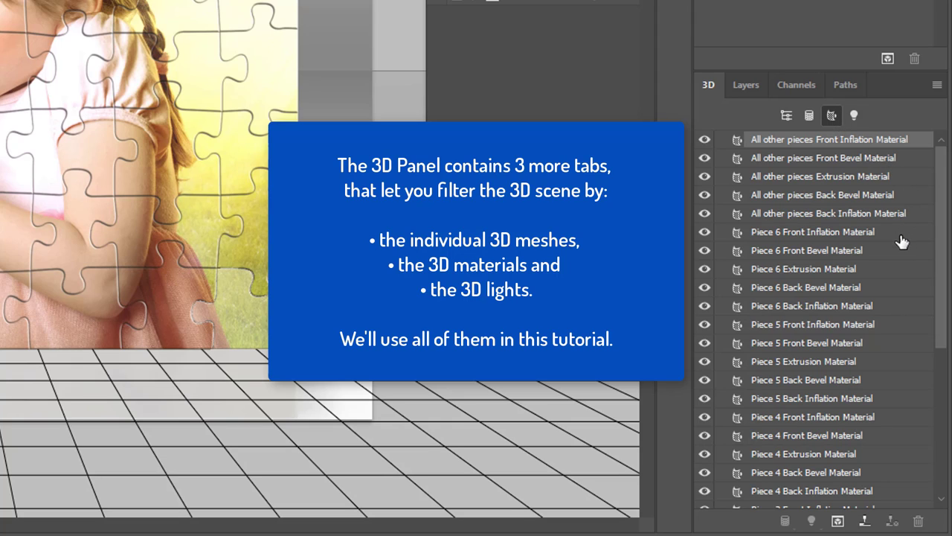
{"action": "left_click", "coordinate": [855, 116]}
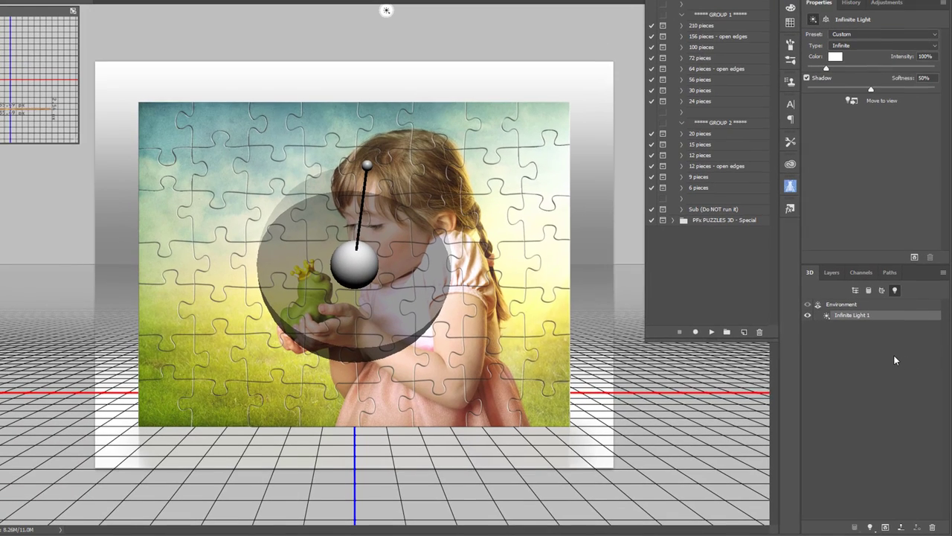
{"action": "left_click", "coordinate": [869, 291]}
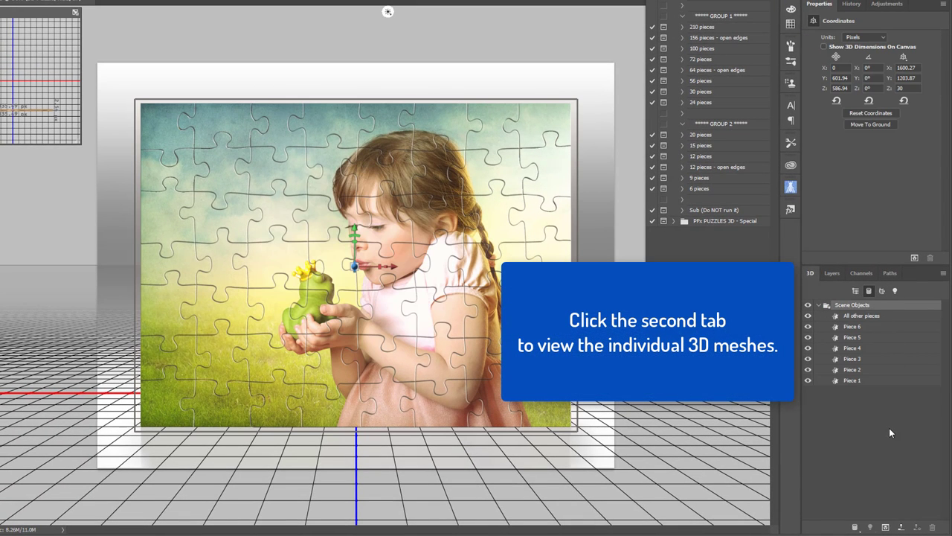
{"action": "left_click", "coordinate": [859, 380]}
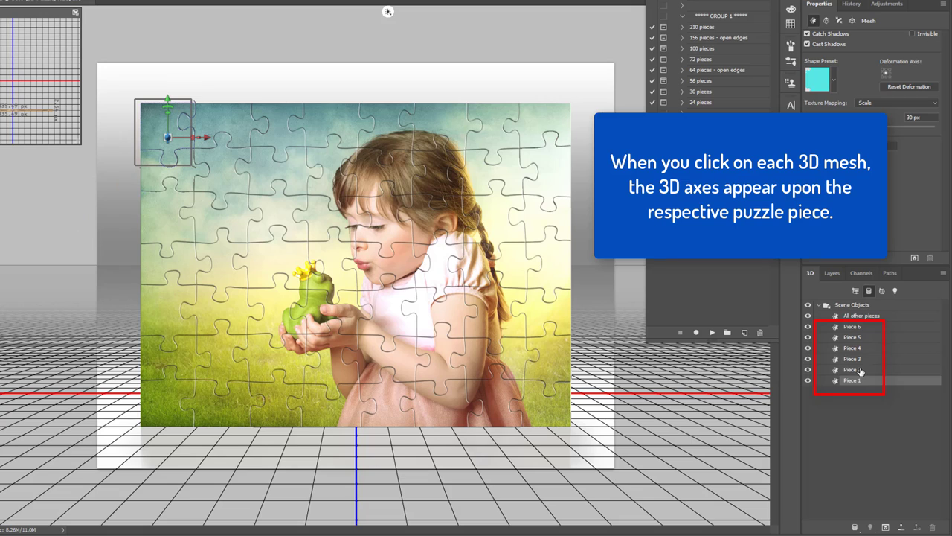
{"action": "left_click", "coordinate": [860, 370]}
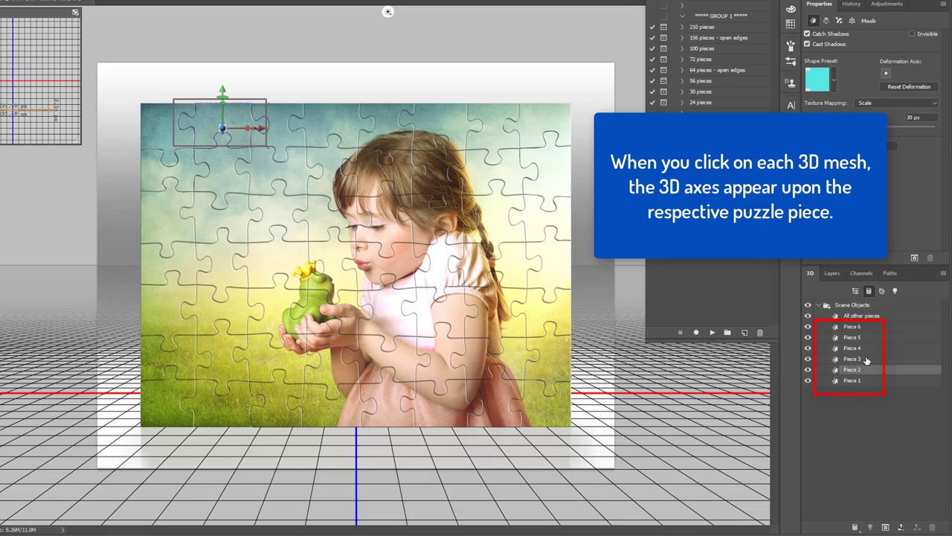
{"action": "left_click", "coordinate": [866, 359]}
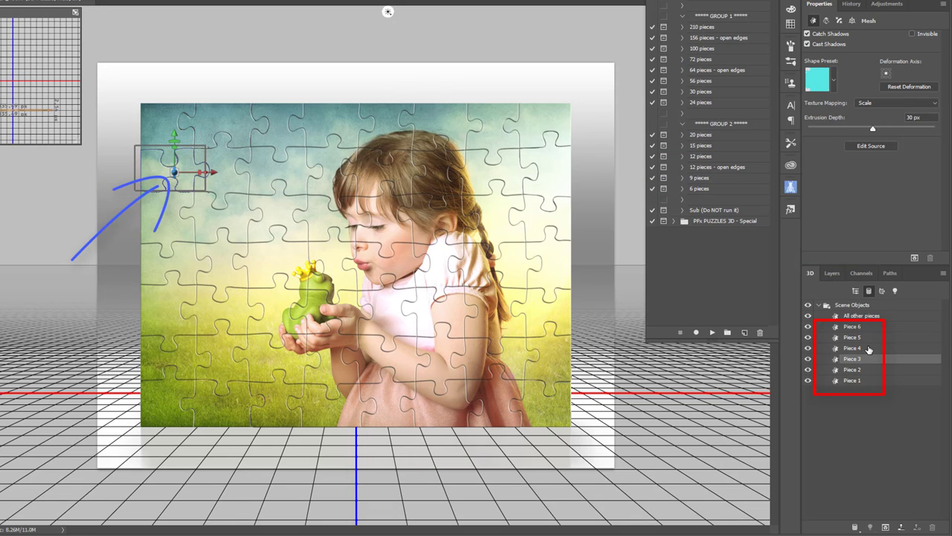
{"action": "left_click", "coordinate": [868, 348]}
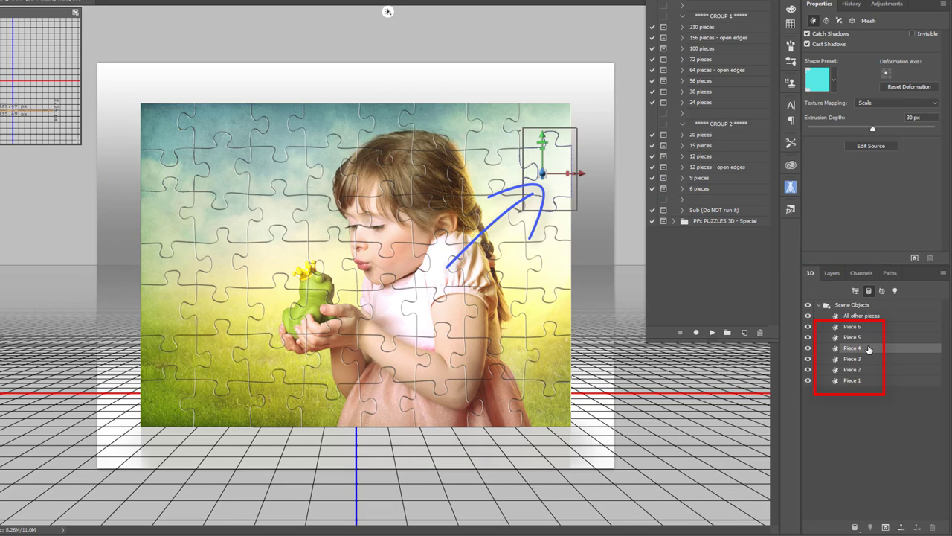
{"action": "left_click", "coordinate": [865, 339]}
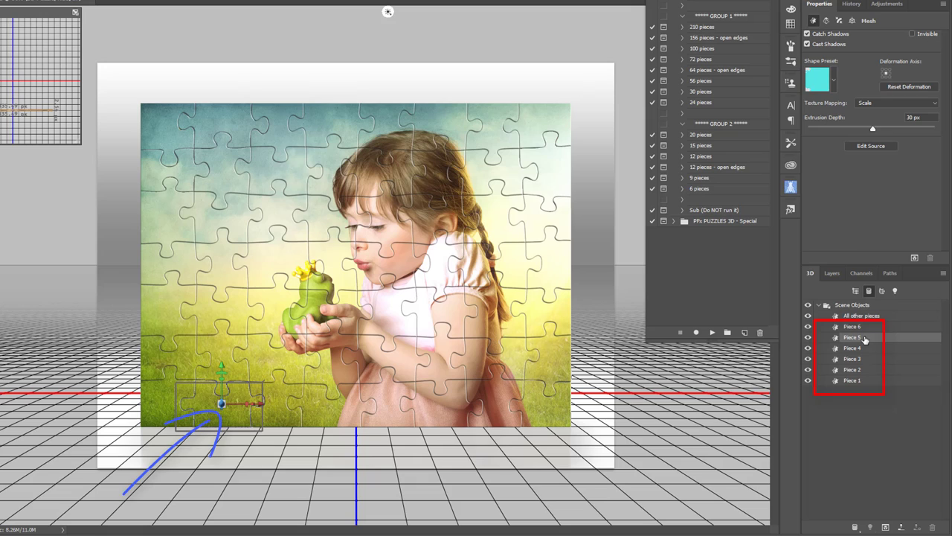
{"action": "left_click", "coordinate": [866, 328]}
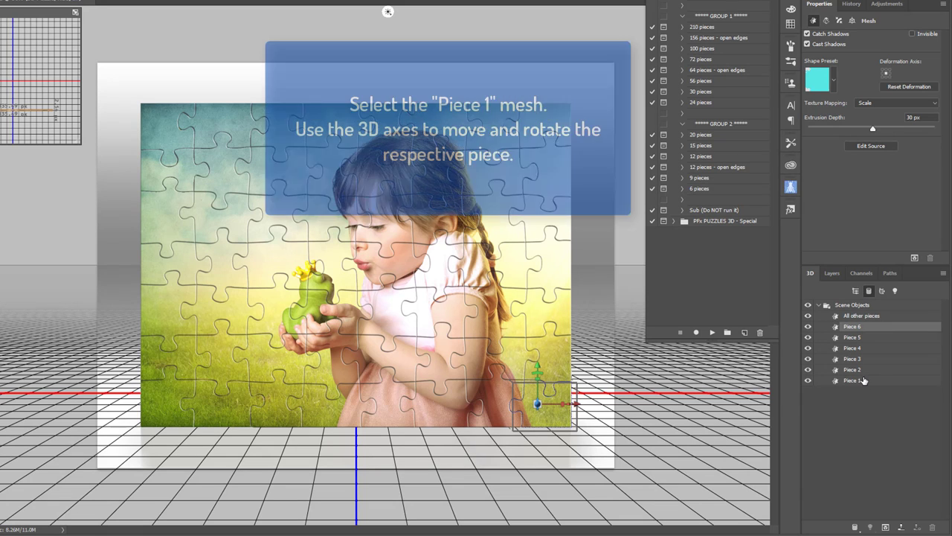
Step: Lift Piece 1 at the top left out toward the viewer and tilt it on X and Z
{"action": "left_click", "coordinate": [852, 380]}
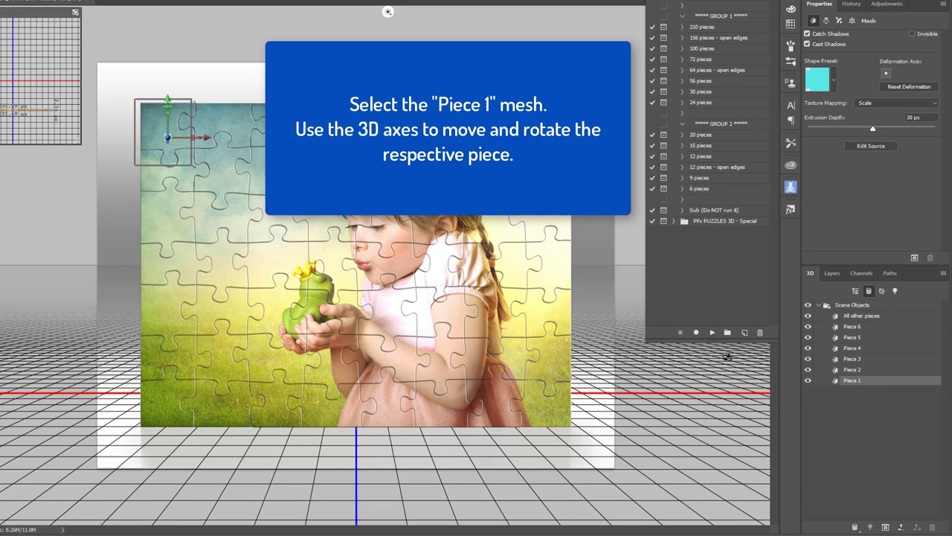
{"action": "mouse_move", "coordinate": [167, 138]}
{"action": "left_mouse_down"}
{"action": "mouse_move", "coordinate": [155, 174]}
{"action": "mouse_move", "coordinate": [154, 135]}
{"action": "left_mouse_up"}
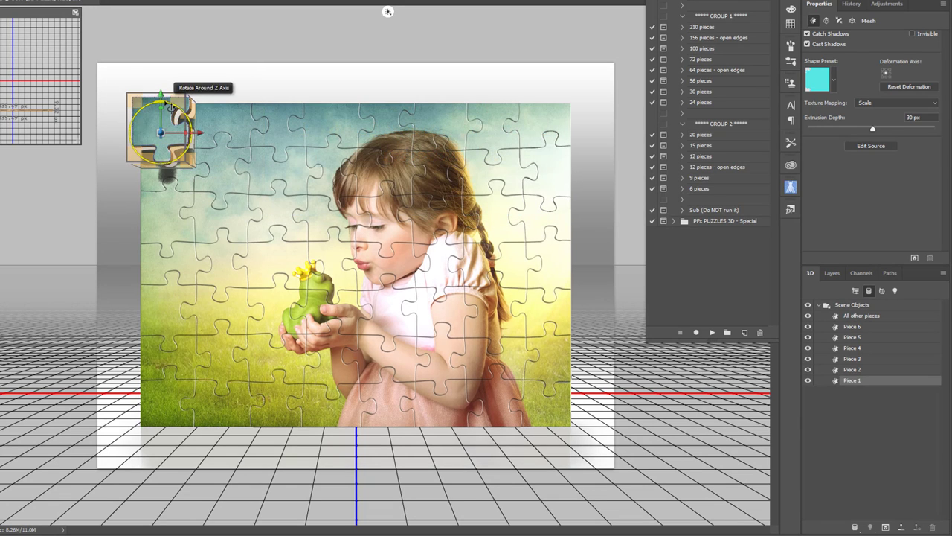
{"action": "left_click_drag", "start_coordinate": [172, 108], "coordinate": [160, 104]}
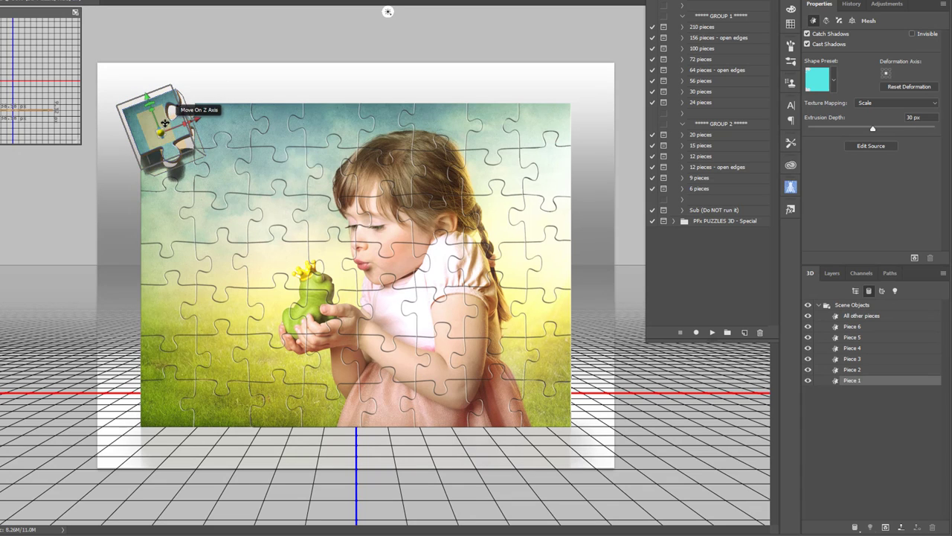
{"action": "left_click_drag", "start_coordinate": [164, 123], "coordinate": [133, 68]}
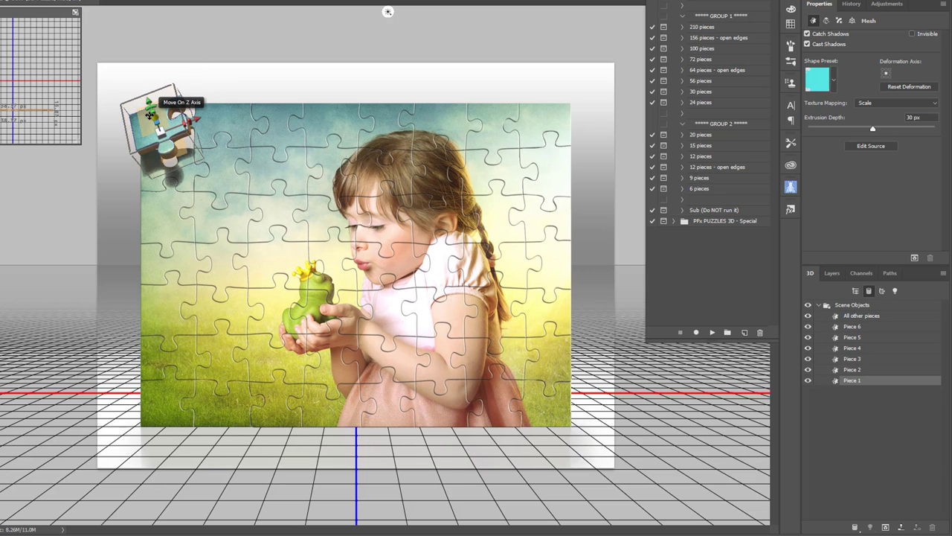
{"action": "left_click_drag", "start_coordinate": [149, 113], "coordinate": [142, 102]}
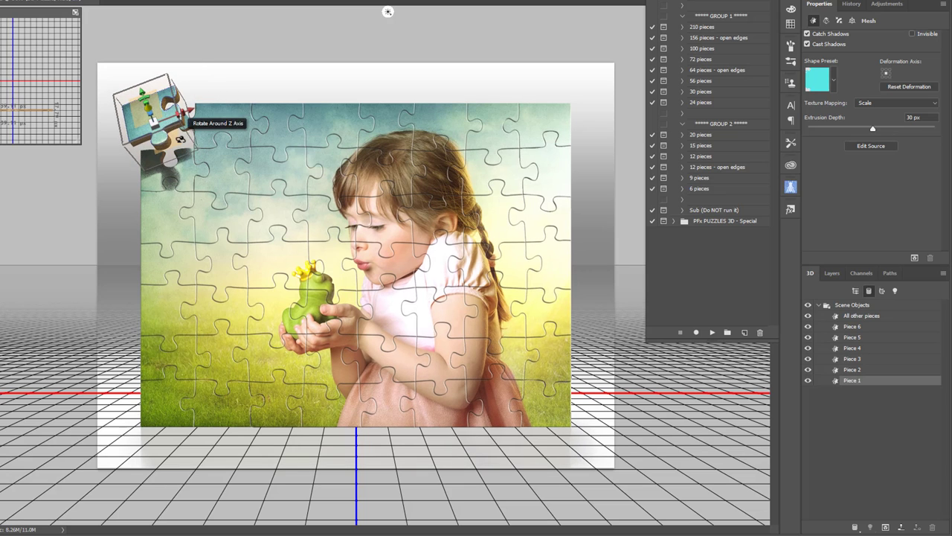
{"action": "left_click_drag", "start_coordinate": [180, 137], "coordinate": [173, 126]}
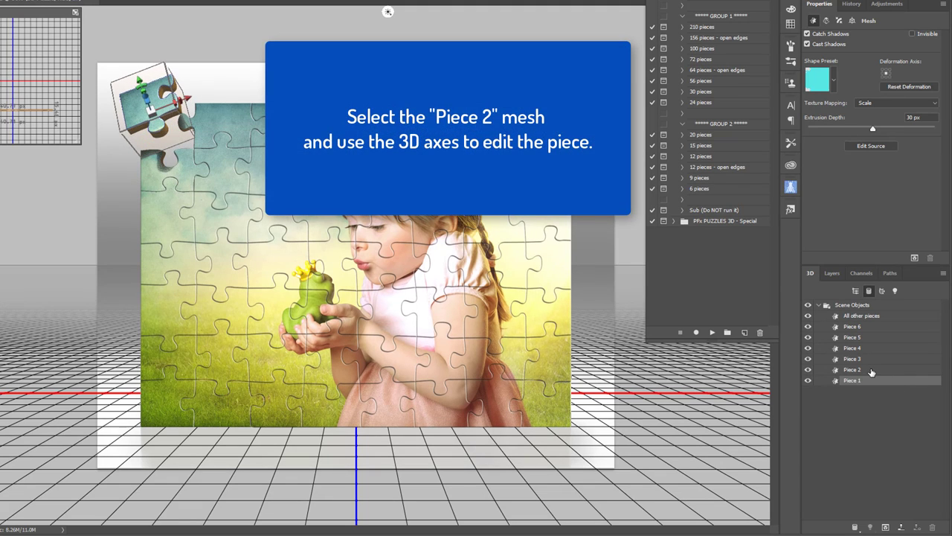
Step: Select Piece 2 and Piece 3 together and pull them forward along Z
{"action": "left_click", "coordinate": [872, 372]}
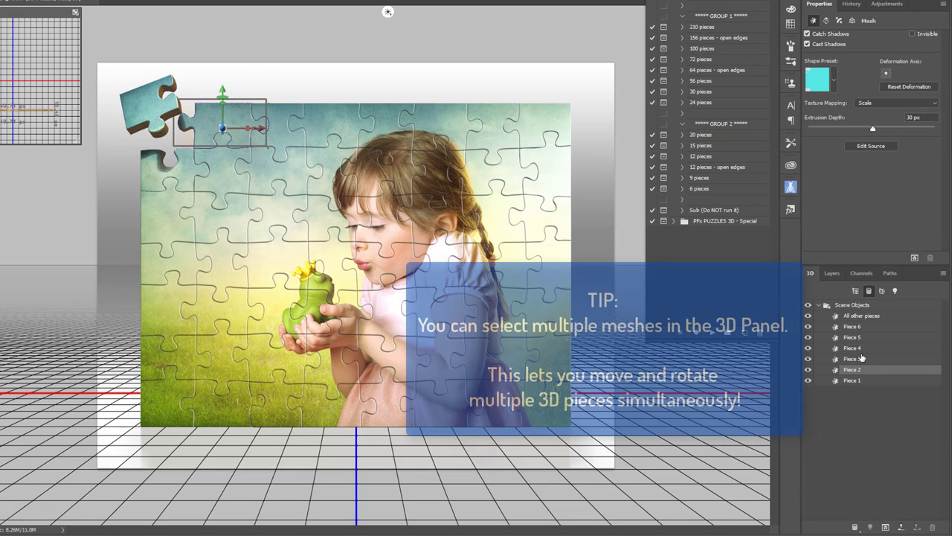
{"action": "left_click", "coordinate": [863, 360], "text": "shift"}
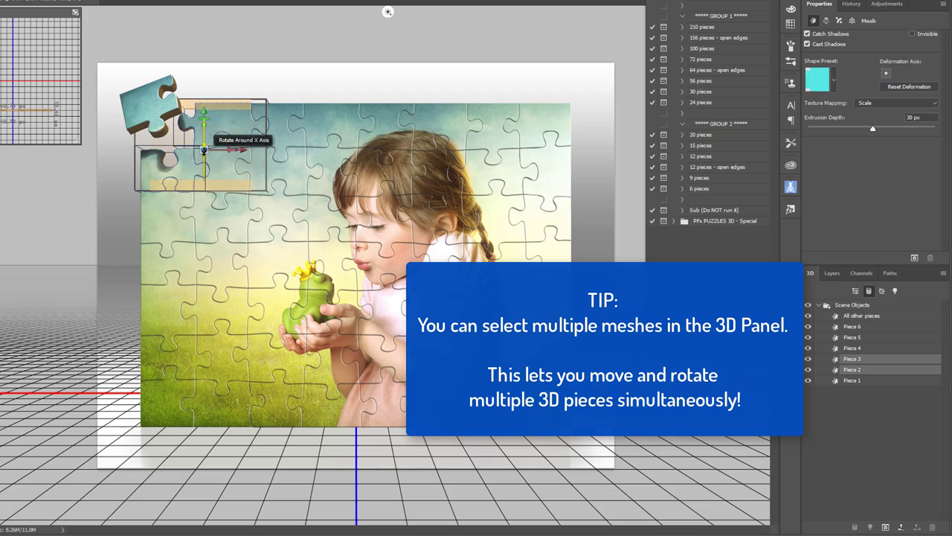
{"action": "mouse_move", "coordinate": [193, 151]}
{"action": "left_mouse_down"}
{"action": "mouse_move", "coordinate": [156, 162]}
{"action": "mouse_move", "coordinate": [235, 189]}
{"action": "left_mouse_up"}
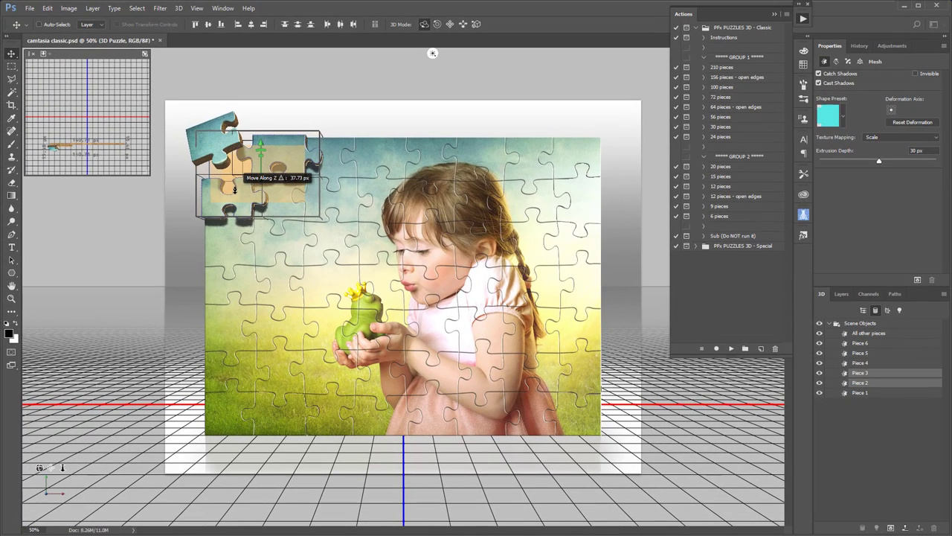
Step: Undo the joint move, then raise Piece 2 and rotate it around Z and Y
{"action": "left_click", "coordinate": [47, 8]}
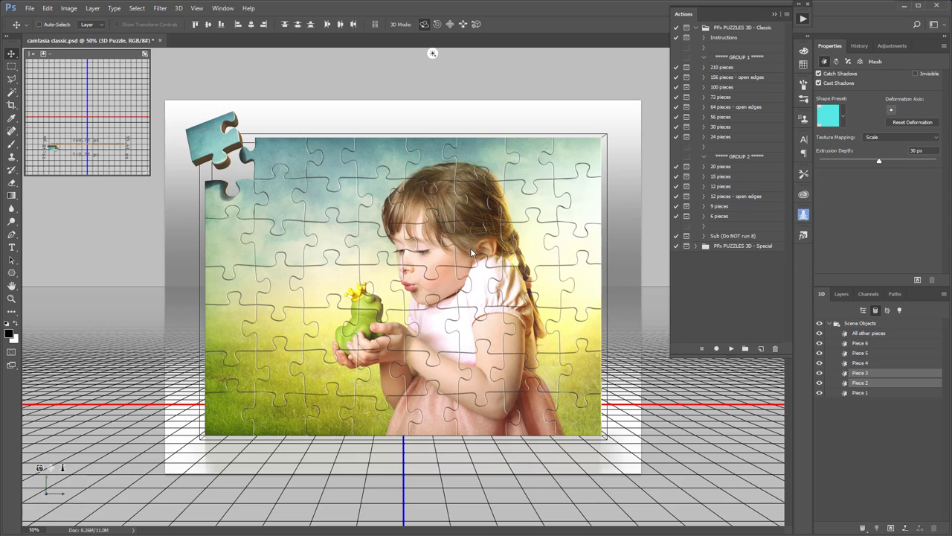
{"action": "left_click", "coordinate": [874, 384]}
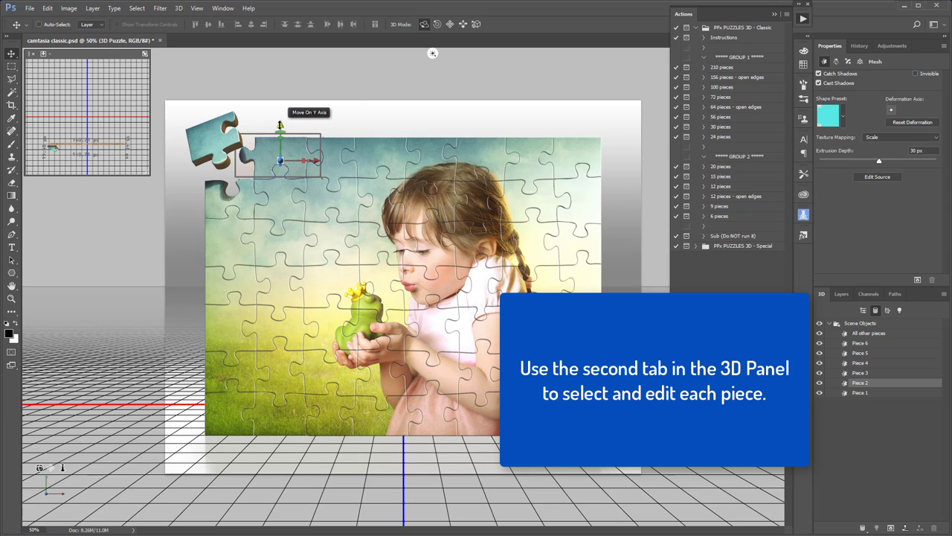
{"action": "left_click_drag", "start_coordinate": [280, 125], "coordinate": [279, 98]}
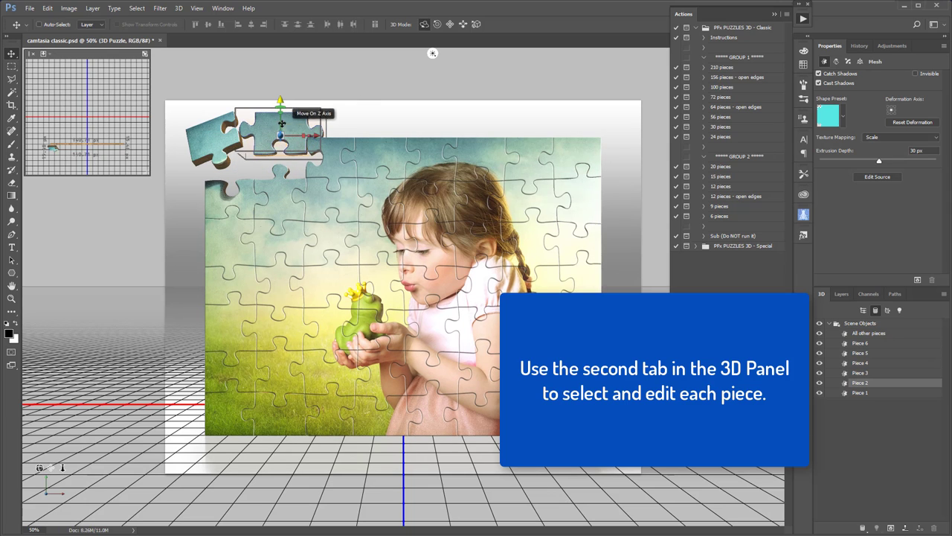
{"action": "mouse_move", "coordinate": [281, 123]}
{"action": "left_mouse_down"}
{"action": "mouse_move", "coordinate": [266, 41]}
{"action": "mouse_move", "coordinate": [266, 57]}
{"action": "left_mouse_up"}
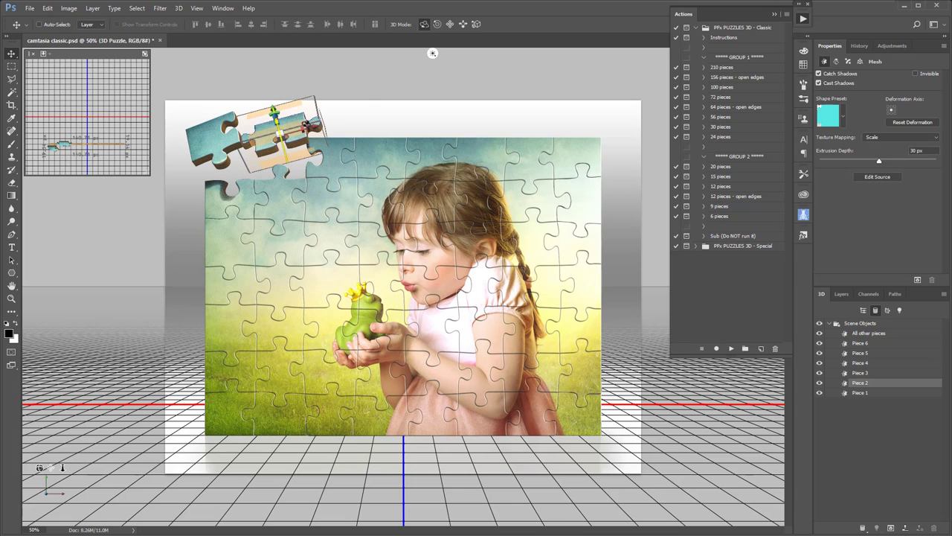
{"action": "left_click_drag", "start_coordinate": [305, 125], "coordinate": [304, 110]}
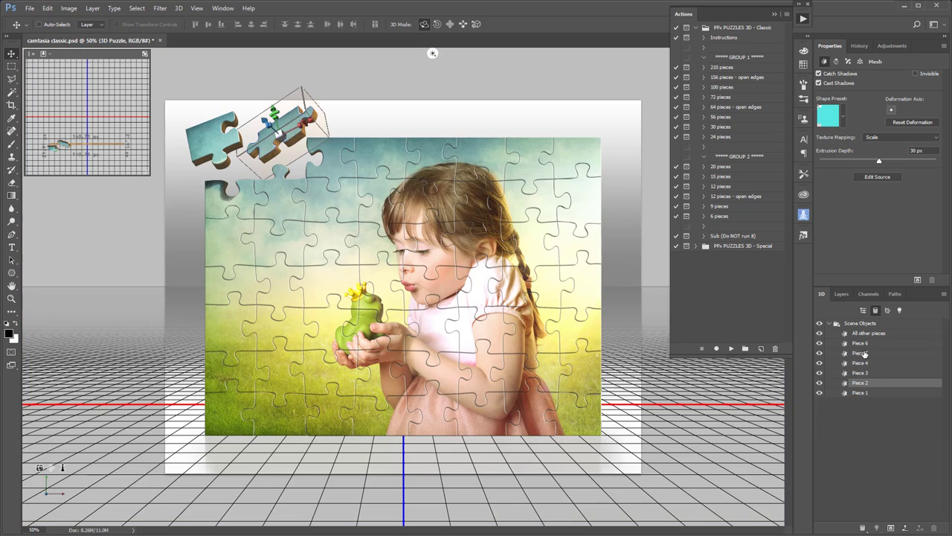
Step: Tilt Piece 3 on X and Z, and lift top-right Piece 4 toward the viewer
{"action": "left_click", "coordinate": [862, 373]}
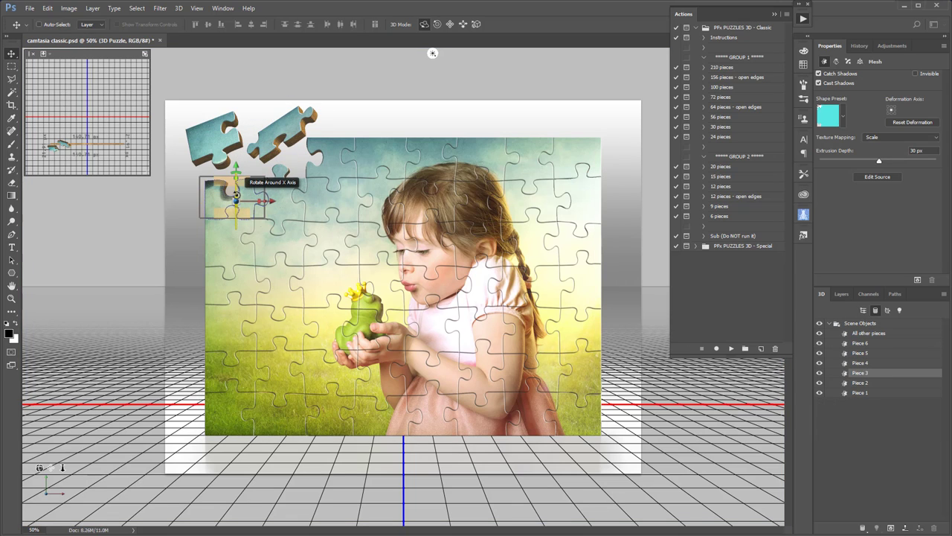
{"action": "mouse_move", "coordinate": [236, 195]}
{"action": "left_mouse_down"}
{"action": "mouse_move", "coordinate": [233, 178]}
{"action": "mouse_move", "coordinate": [259, 198]}
{"action": "left_mouse_up"}
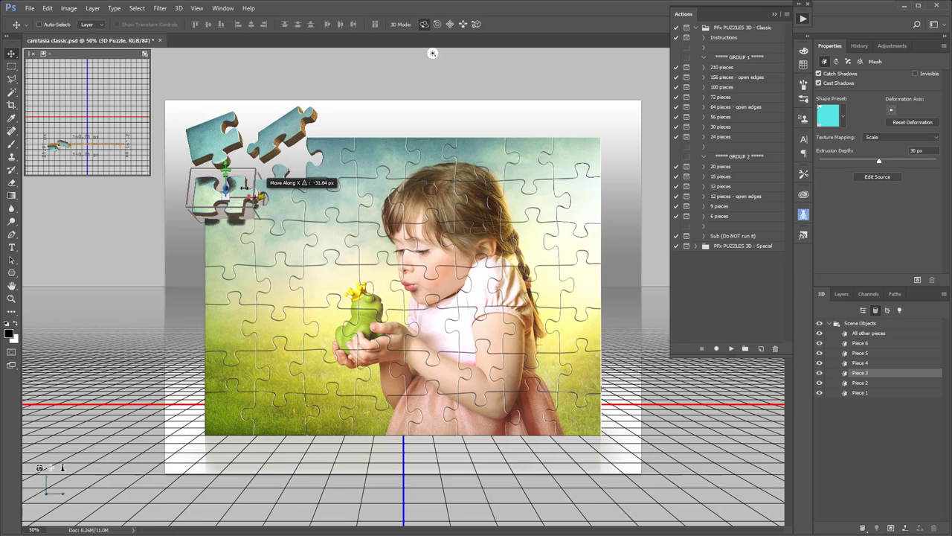
{"action": "left_click_drag", "start_coordinate": [230, 168], "coordinate": [232, 175]}
{"action": "left_click", "coordinate": [875, 363]}
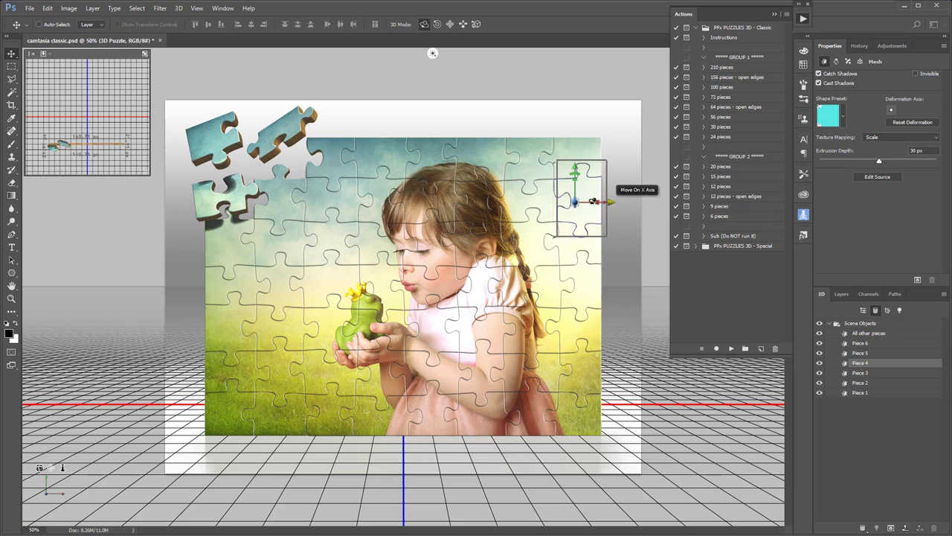
{"action": "mouse_move", "coordinate": [575, 199]}
{"action": "left_mouse_down"}
{"action": "mouse_move", "coordinate": [593, 184]}
{"action": "mouse_move", "coordinate": [577, 180]}
{"action": "mouse_move", "coordinate": [596, 201]}
{"action": "mouse_move", "coordinate": [622, 181]}
{"action": "left_mouse_up"}
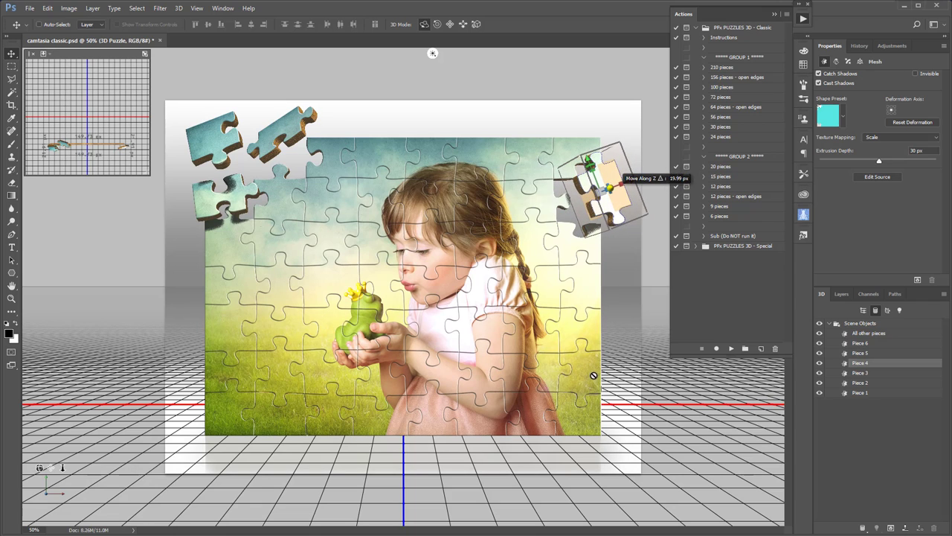
Step: Set the bottom-right Piece 6's X rotation to 90° and drop it onto the ground plane
{"action": "left_click", "coordinate": [569, 413]}
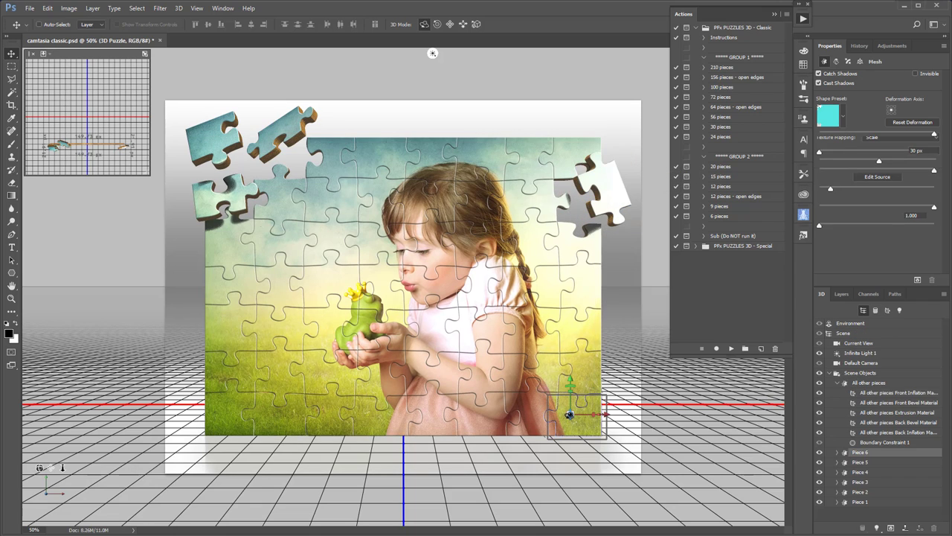
{"action": "left_click_drag", "start_coordinate": [569, 411], "coordinate": [558, 206]}
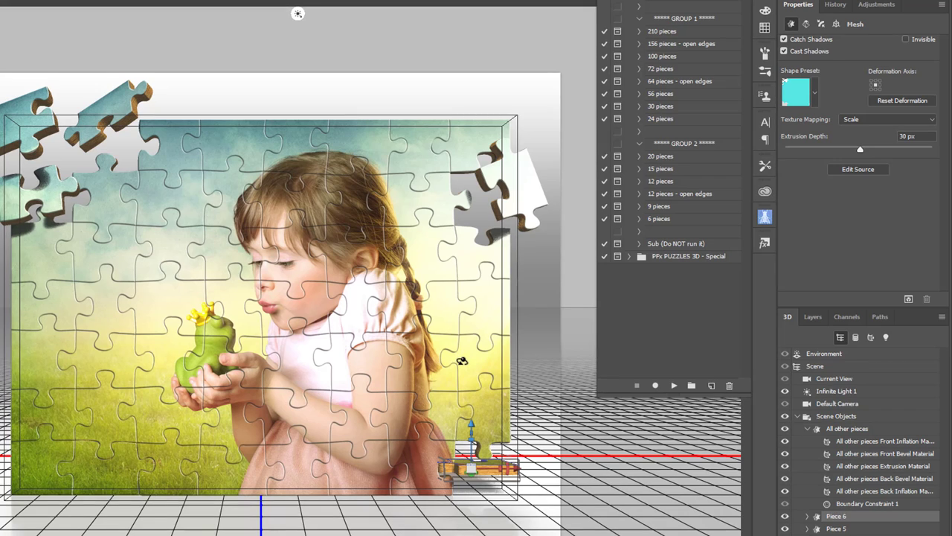
{"action": "left_click", "coordinate": [835, 24]}
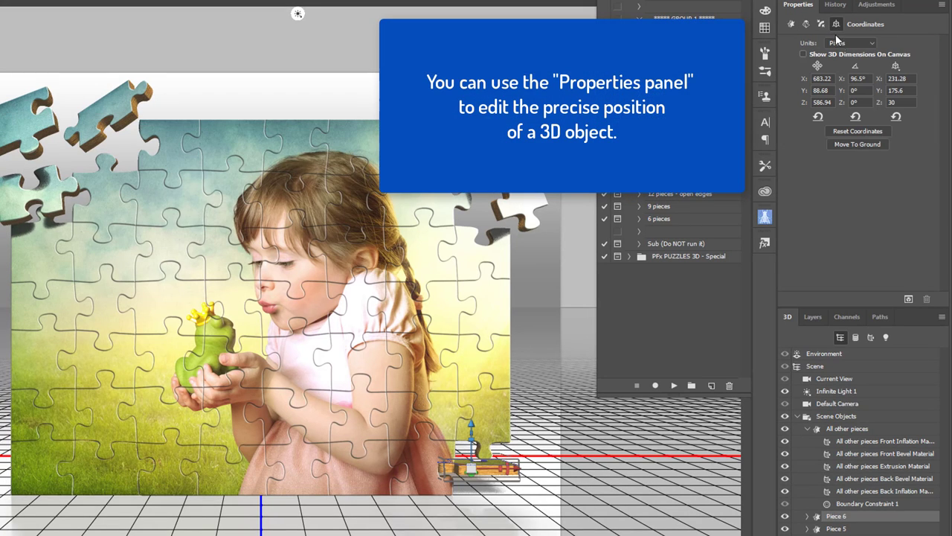
{"action": "left_click", "coordinate": [860, 78]}
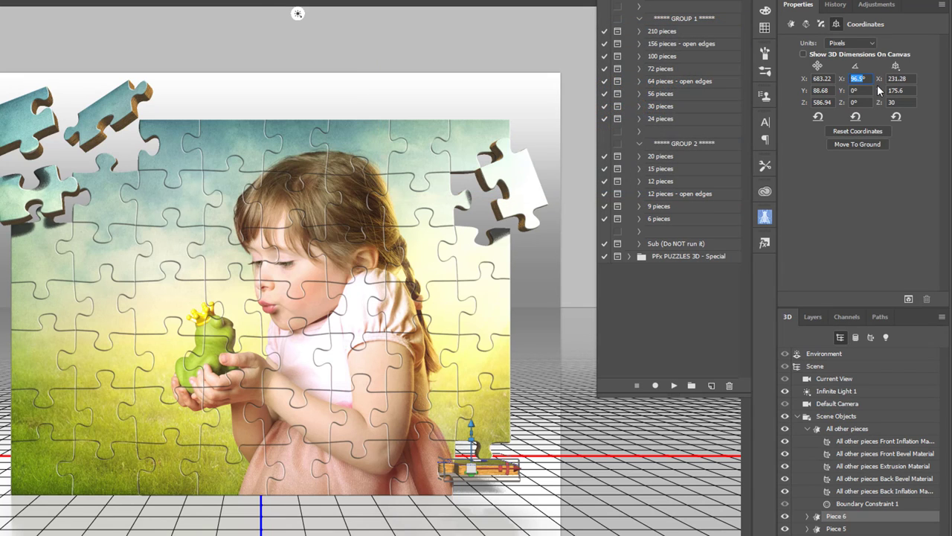
{"action": "type", "text": "90"}
{"action": "key", "text": "Return"}
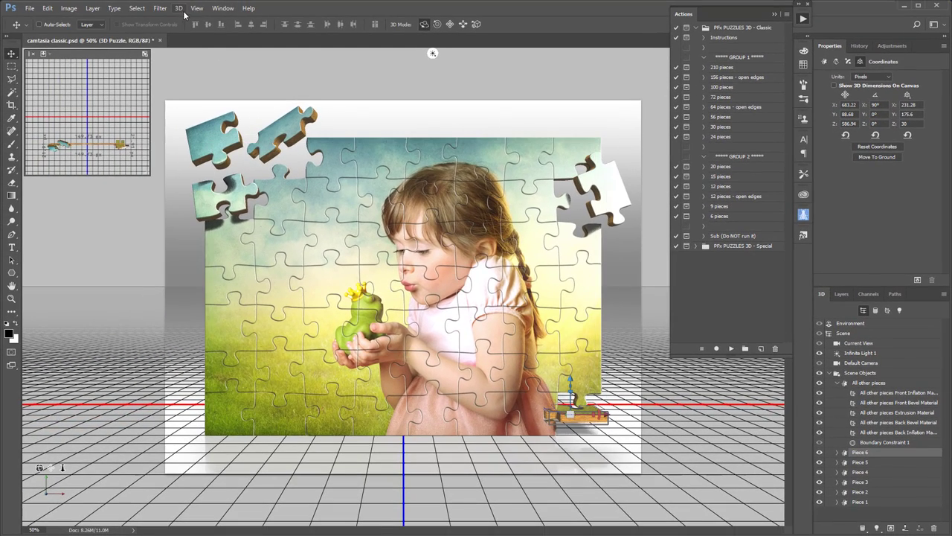
{"action": "left_click", "coordinate": [184, 12]}
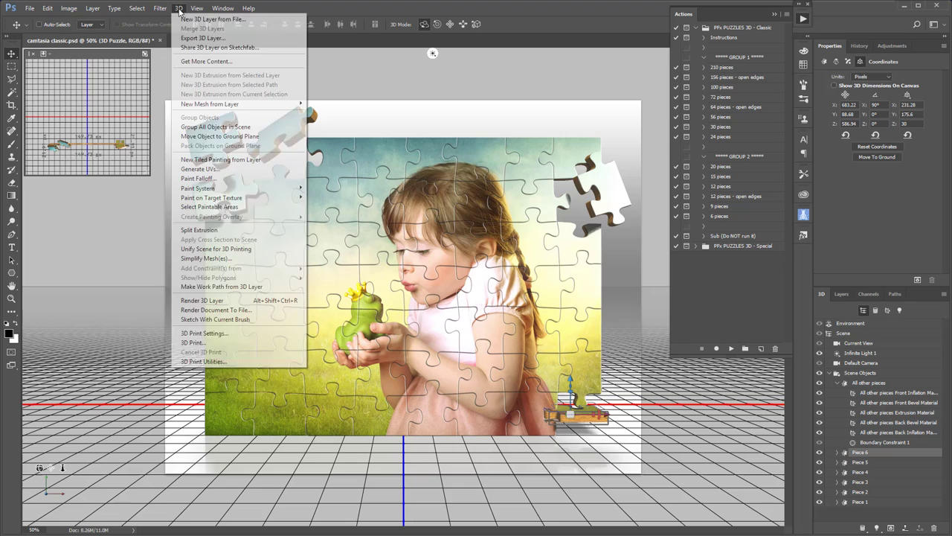
{"action": "left_click", "coordinate": [215, 136]}
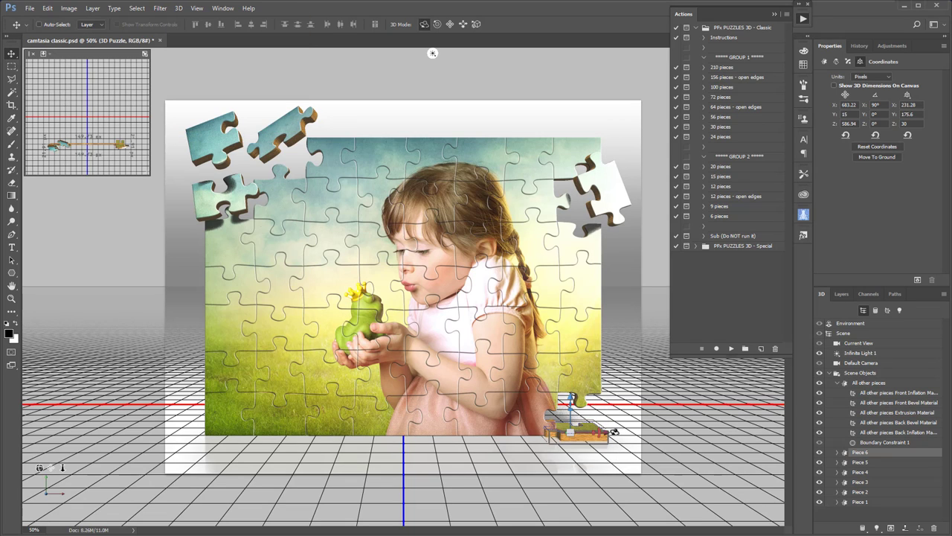
Step: Nudge Piece 6 right, then rotate Piece 5 to 90° on X and drop it to the ground
{"action": "left_click_drag", "start_coordinate": [615, 431], "coordinate": [643, 434]}
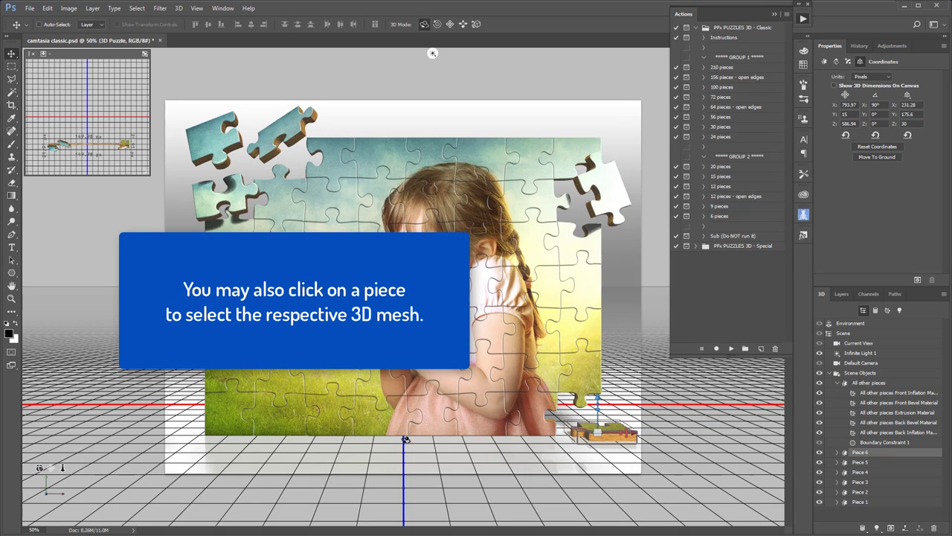
{"action": "left_click", "coordinate": [273, 419]}
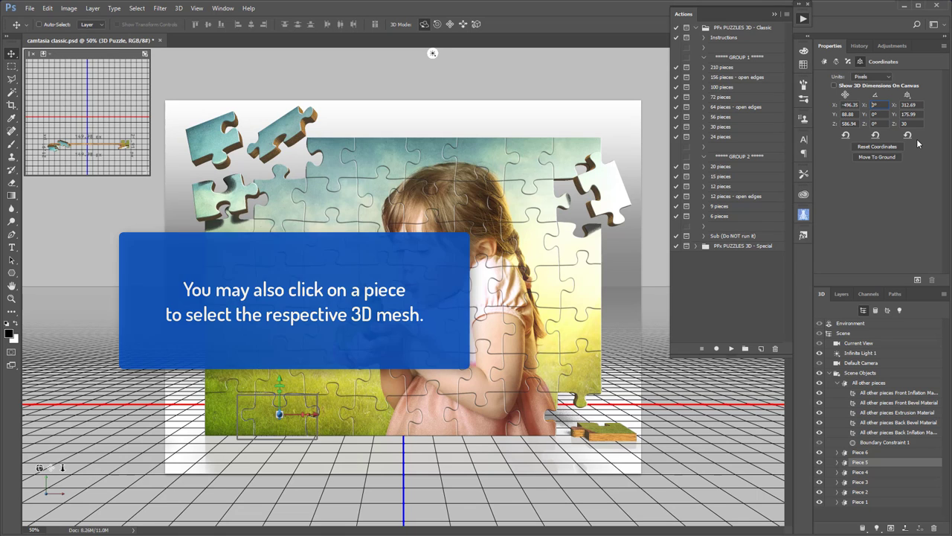
{"action": "type", "text": "90"}
{"action": "key", "text": "Return"}
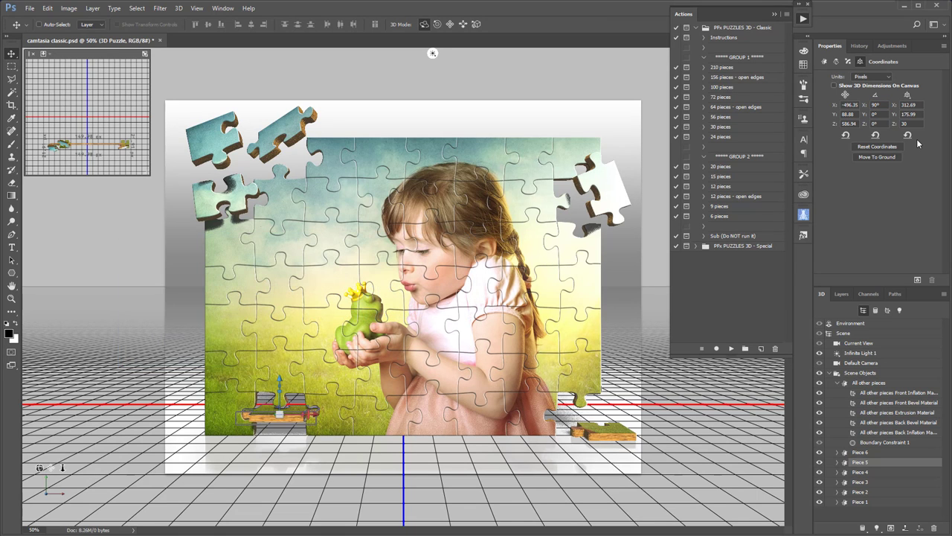
{"action": "left_click", "coordinate": [180, 8]}
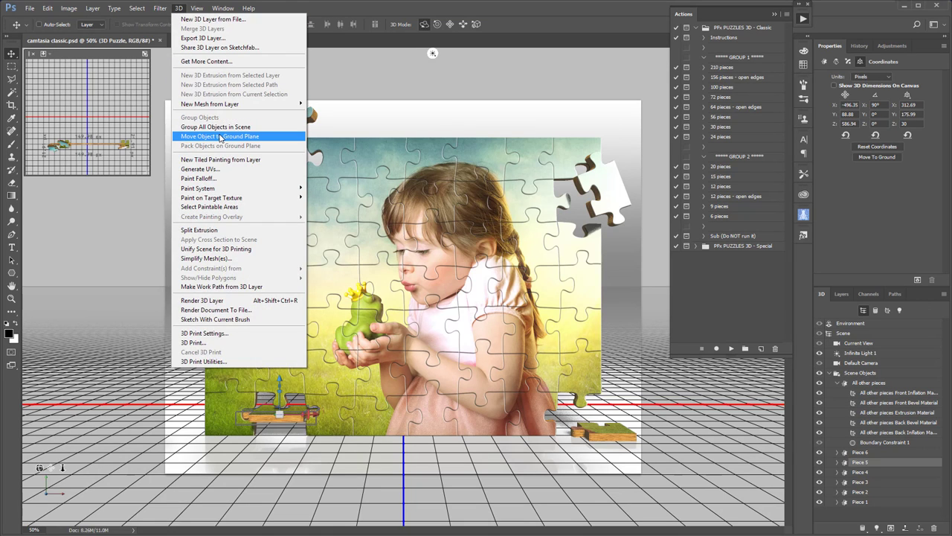
{"action": "left_click", "coordinate": [220, 137]}
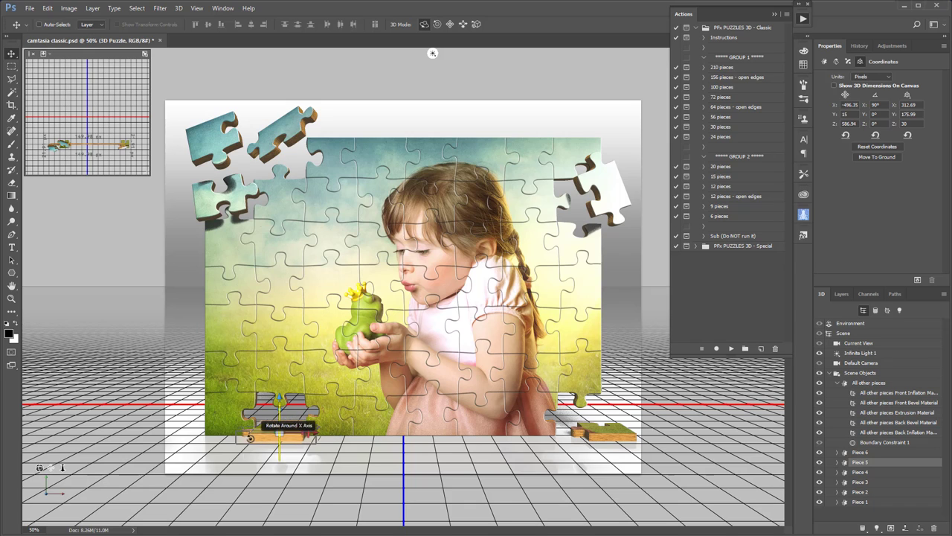
Step: Move Piece 5 forward in front of the puzzle and turn it 30° on Y
{"action": "left_click_drag", "start_coordinate": [280, 437], "coordinate": [209, 475]}
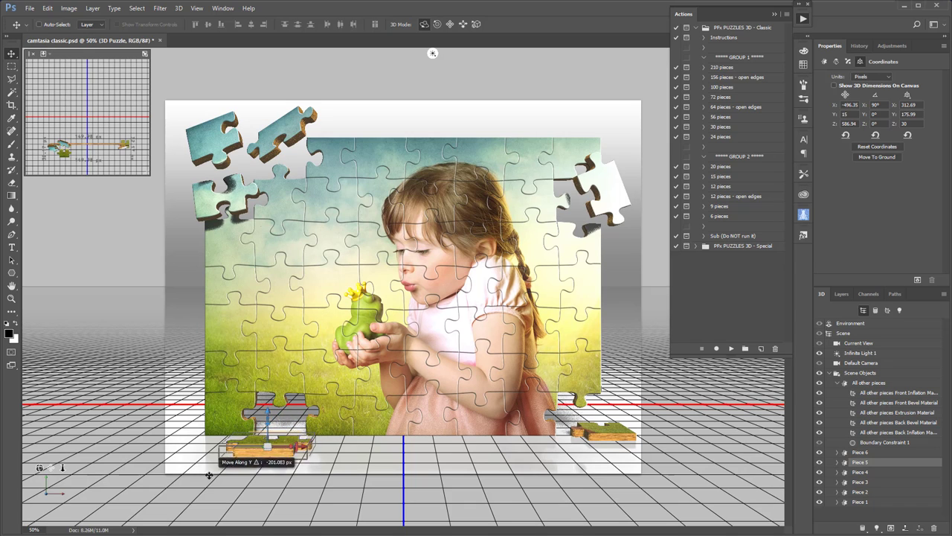
{"action": "left_click_drag", "start_coordinate": [209, 475], "coordinate": [223, 477]}
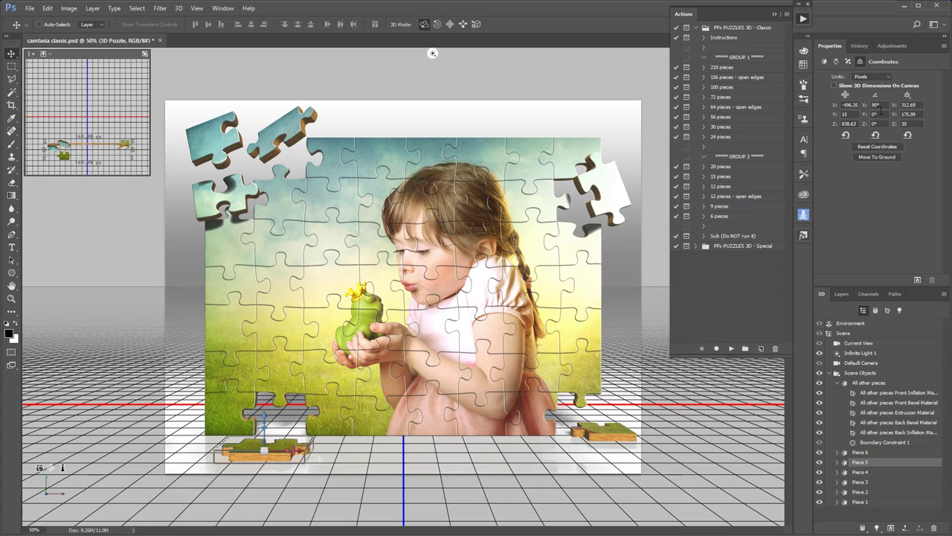
{"action": "type", "text": "30"}
{"action": "key", "text": "Return"}
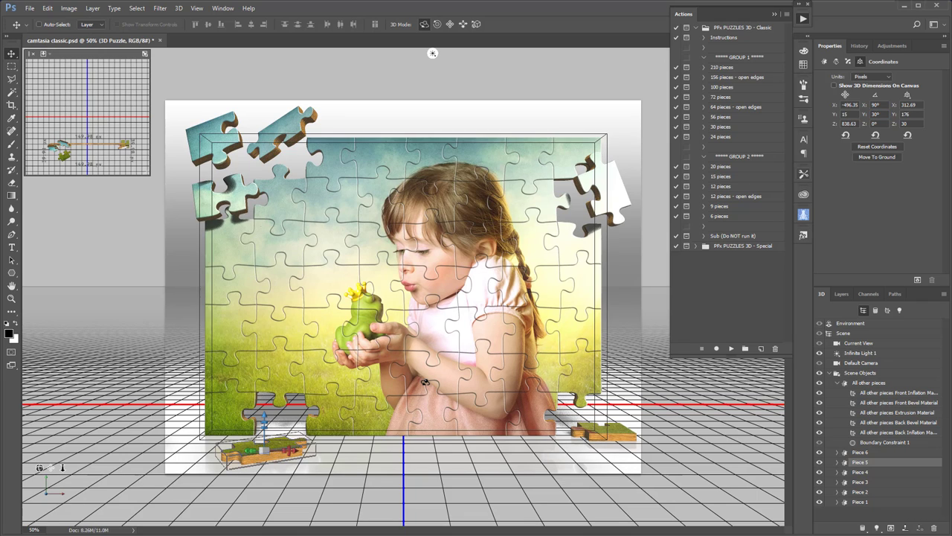
{"action": "left_click", "coordinate": [338, 452]}
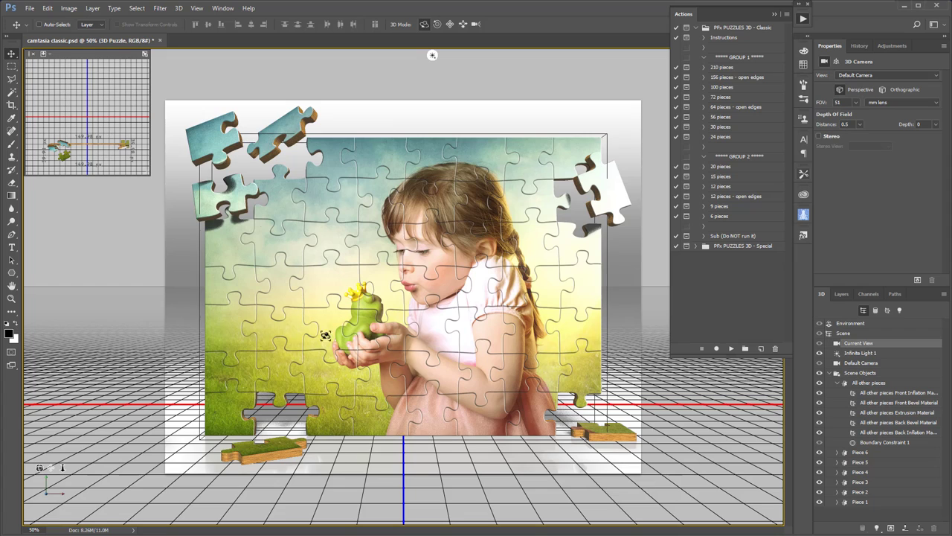
Step: Drag Piece 3 further left along X, away from the puzzle, then select Current View
{"action": "left_click", "coordinate": [245, 200]}
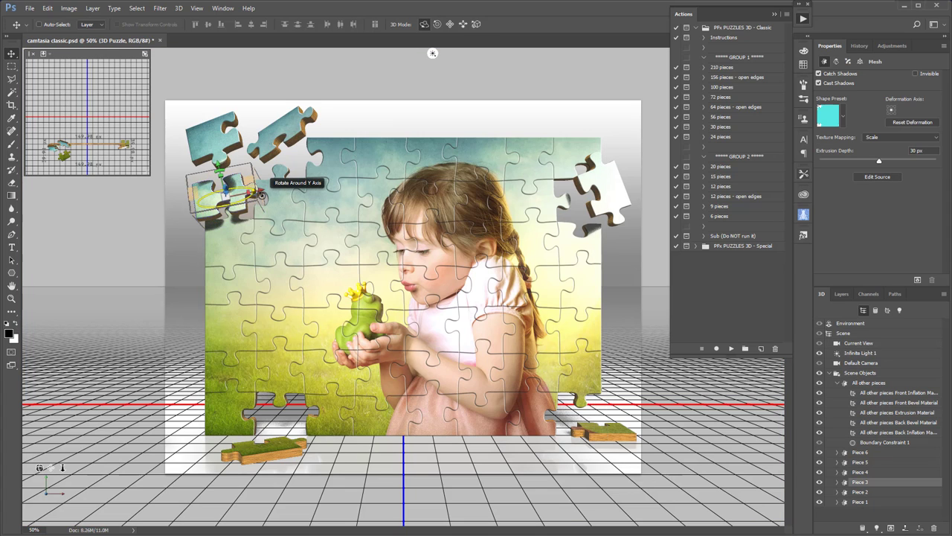
{"action": "left_click_drag", "start_coordinate": [260, 195], "coordinate": [189, 222]}
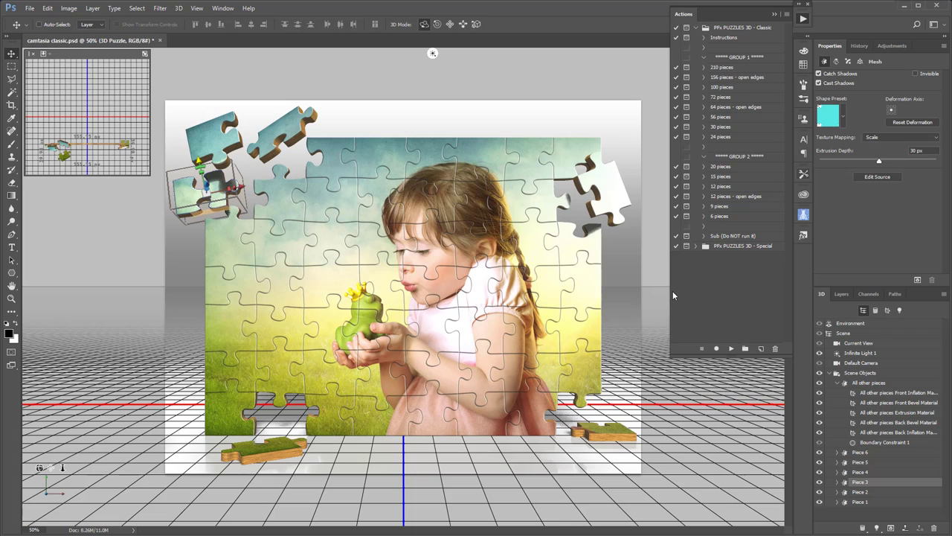
{"action": "left_click", "coordinate": [872, 344]}
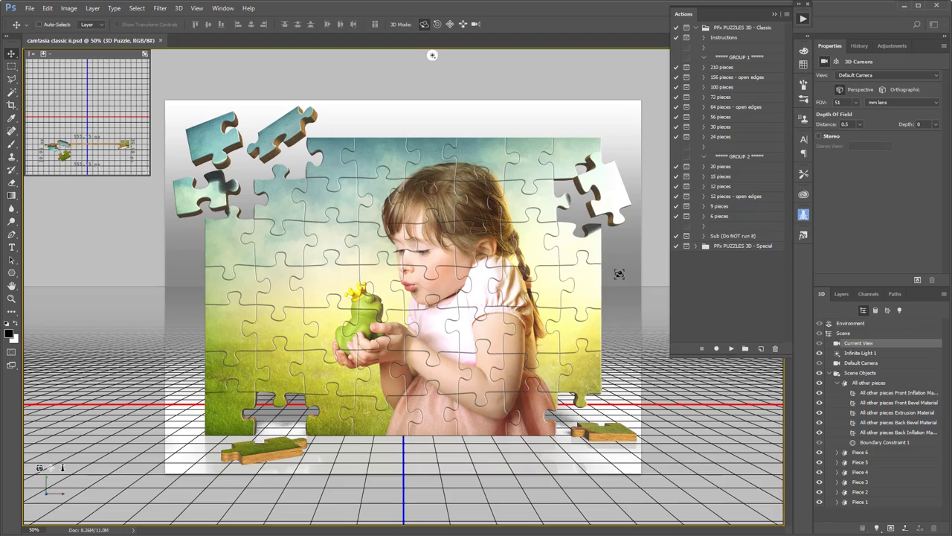
Step: Orbit and pan the camera for an angled view of the puzzle and fallen pieces, with 45 FOV
{"action": "left_click_drag", "start_coordinate": [614, 274], "coordinate": [577, 285]}
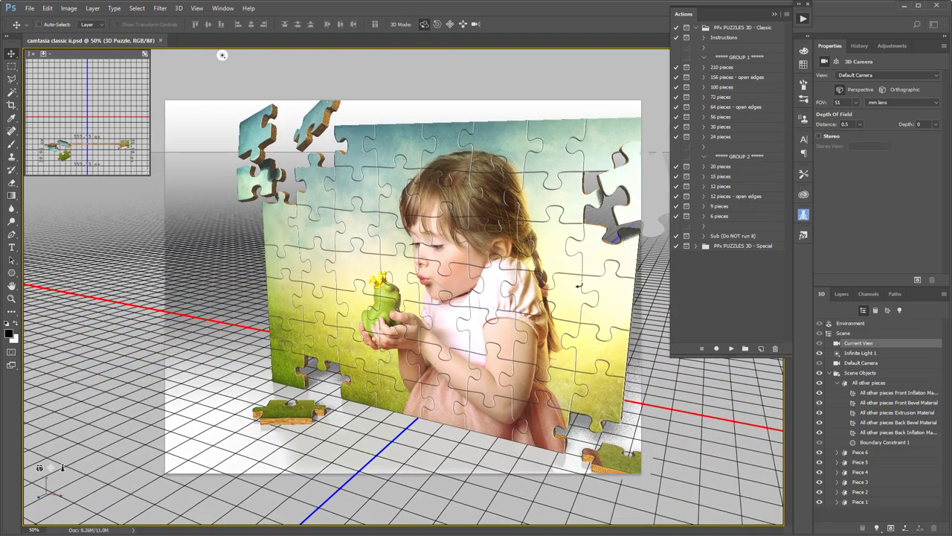
{"action": "left_click", "coordinate": [449, 24]}
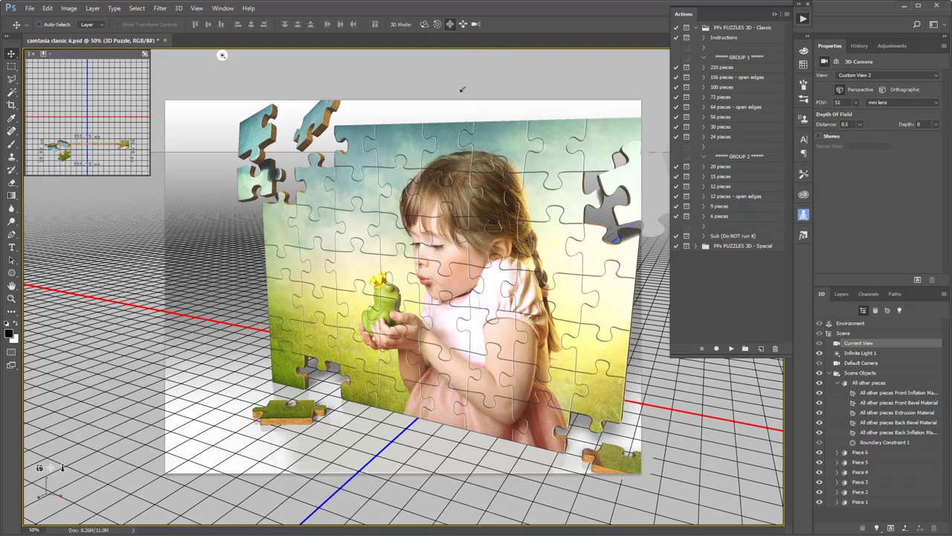
{"action": "left_click_drag", "start_coordinate": [462, 88], "coordinate": [413, 85]}
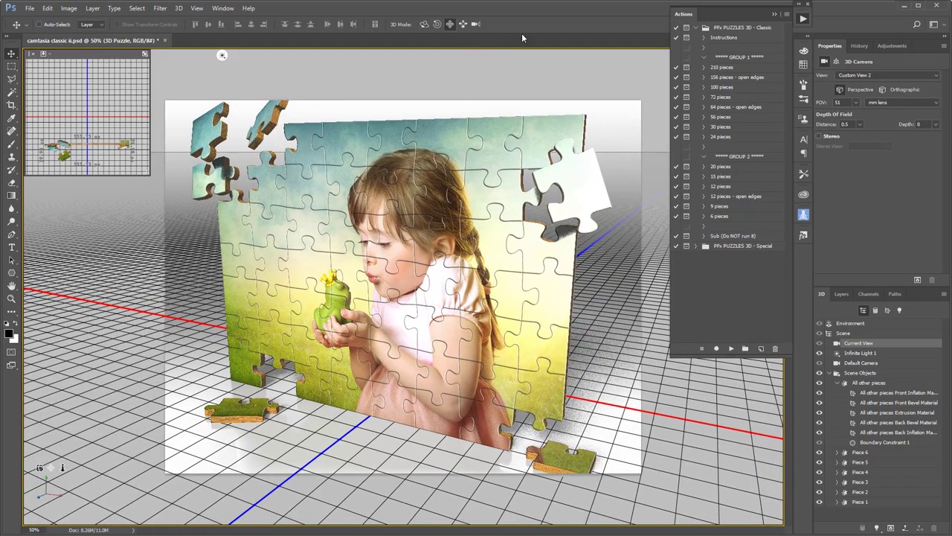
{"action": "left_click_drag", "start_coordinate": [476, 103], "coordinate": [476, 149]}
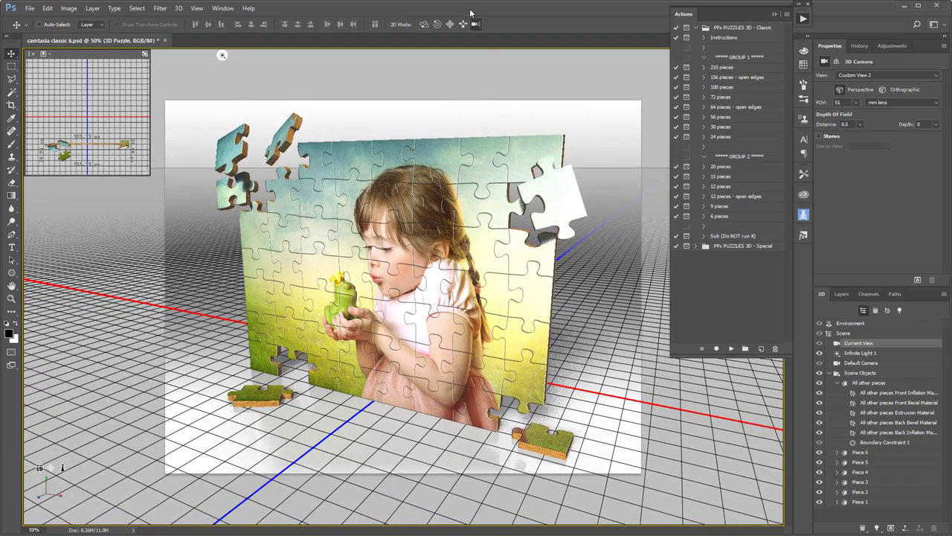
{"action": "key", "text": "ctrl+z"}
{"action": "mouse_move", "coordinate": [277, 99]}
{"action": "left_mouse_down"}
{"action": "mouse_move", "coordinate": [279, 55]}
{"action": "mouse_move", "coordinate": [288, 55]}
{"action": "left_mouse_up"}
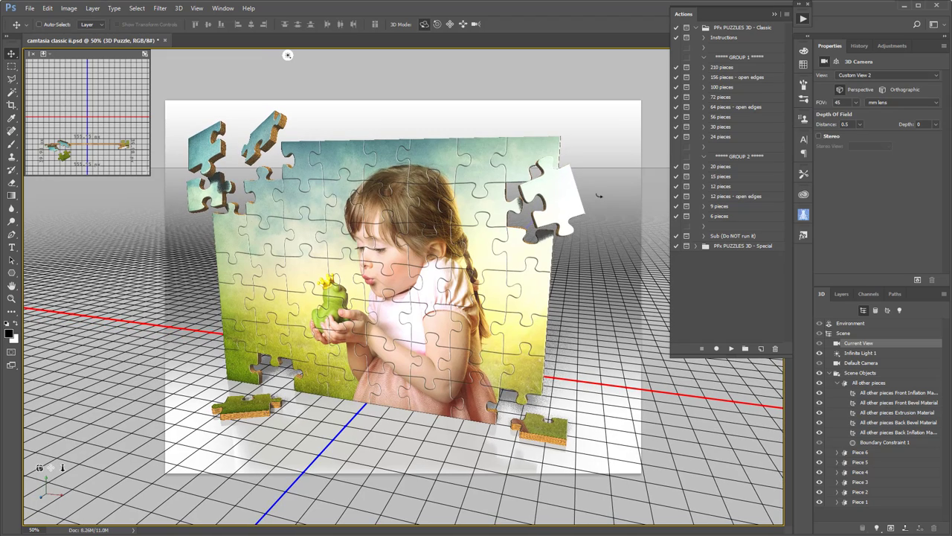
{"action": "left_click", "coordinate": [449, 24]}
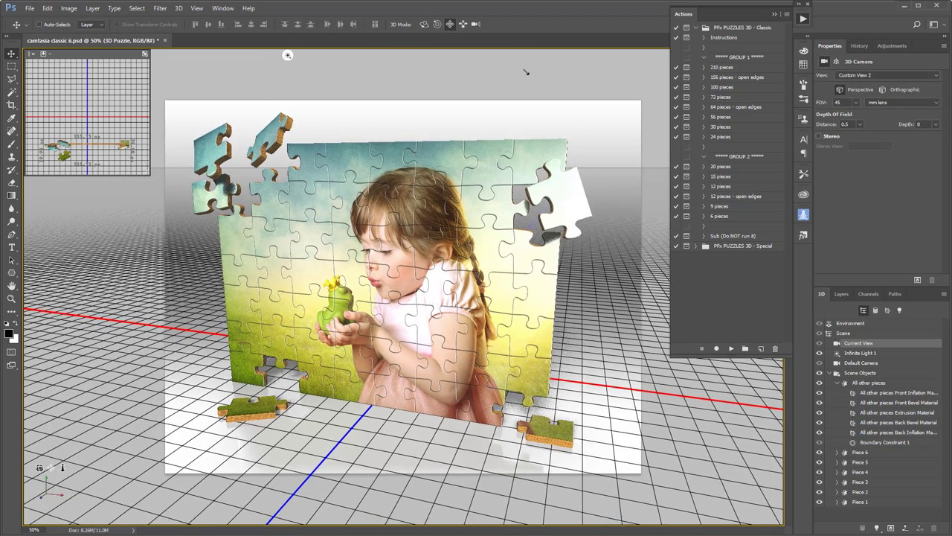
{"action": "left_click_drag", "start_coordinate": [516, 66], "coordinate": [534, 72]}
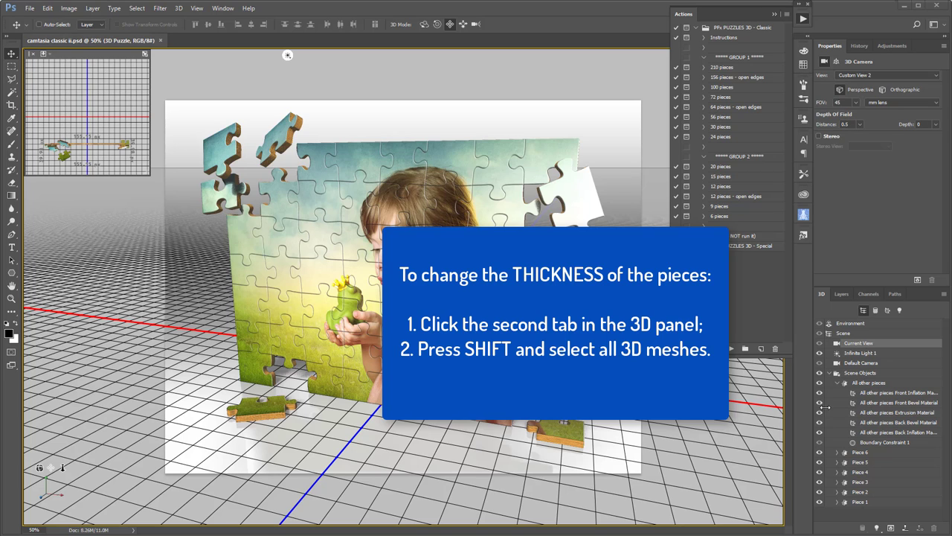
Step: Select all puzzle meshes and thin their extrusion depth, entering 20 then 10 px
{"action": "left_click", "coordinate": [875, 310]}
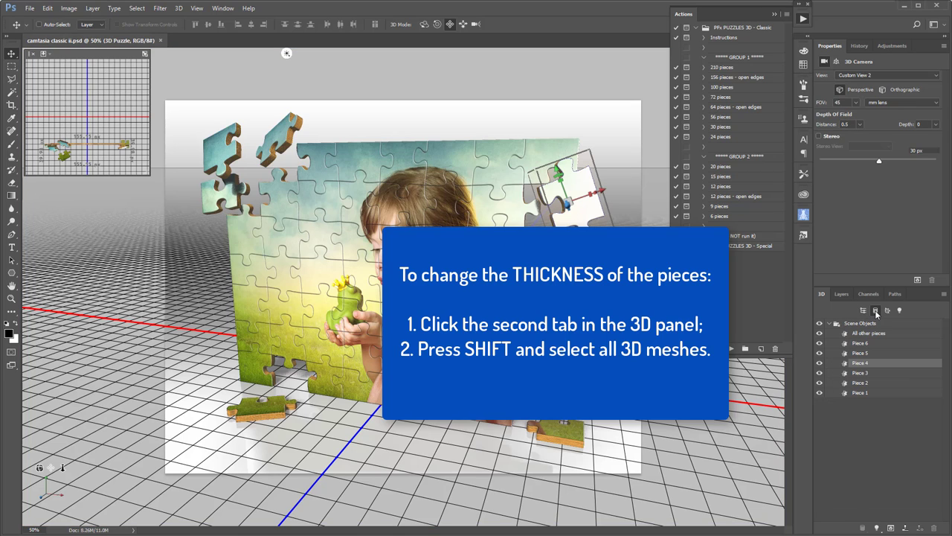
{"action": "left_click", "coordinate": [859, 393]}
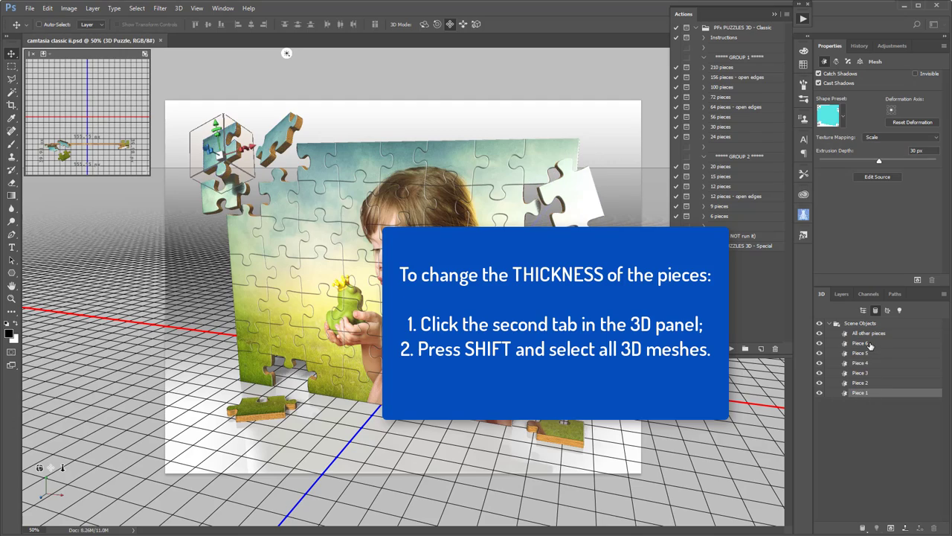
{"action": "left_click", "coordinate": [869, 334], "text": "shift"}
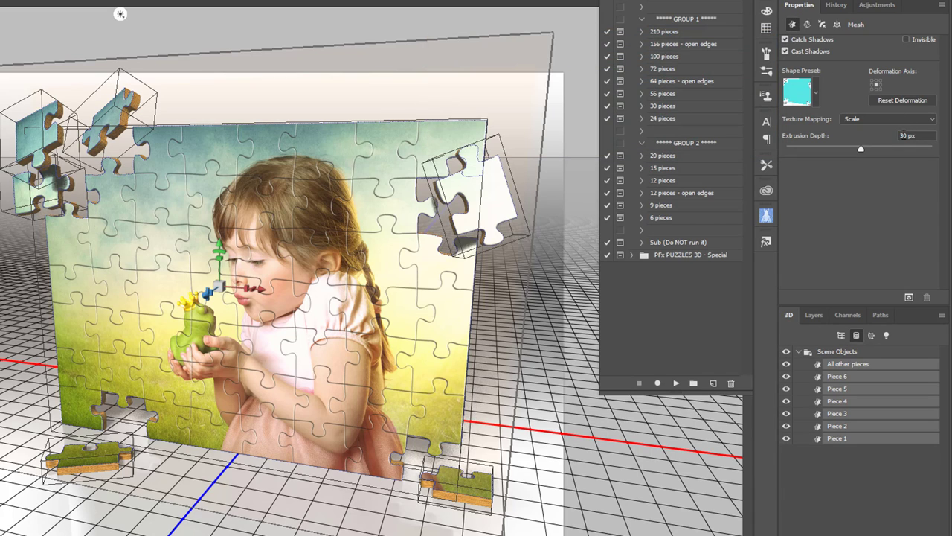
{"action": "type", "text": "20"}
{"action": "key", "text": "Return"}
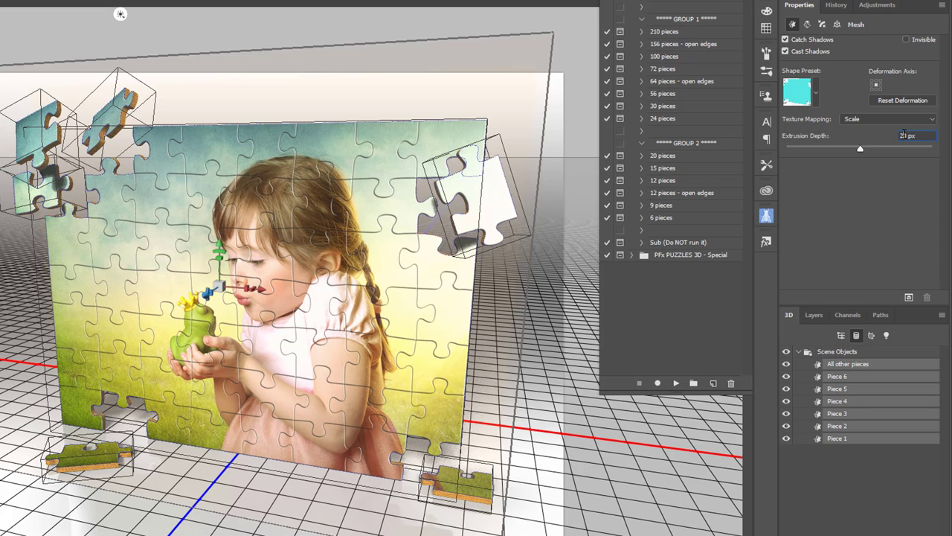
{"action": "type", "text": "10"}
{"action": "key", "text": "Return"}
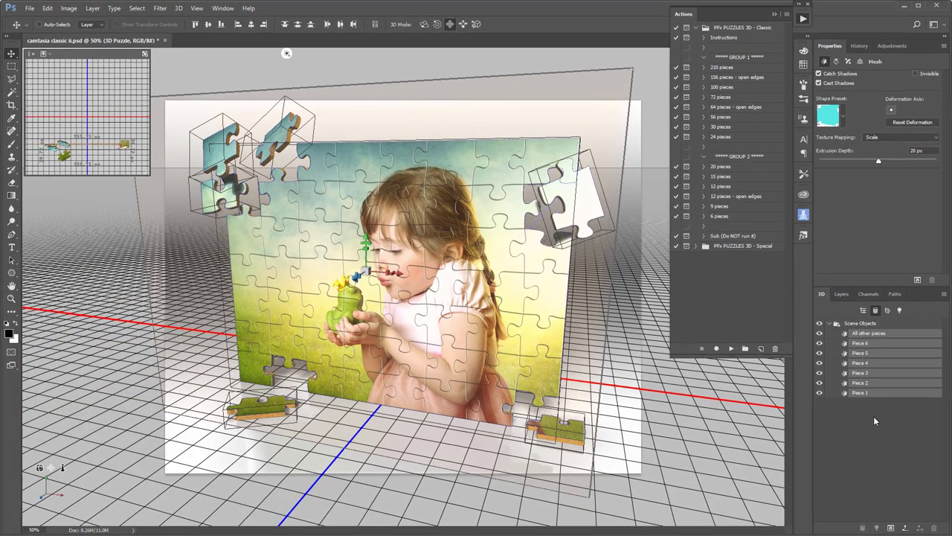
{"action": "left_click", "coordinate": [872, 418]}
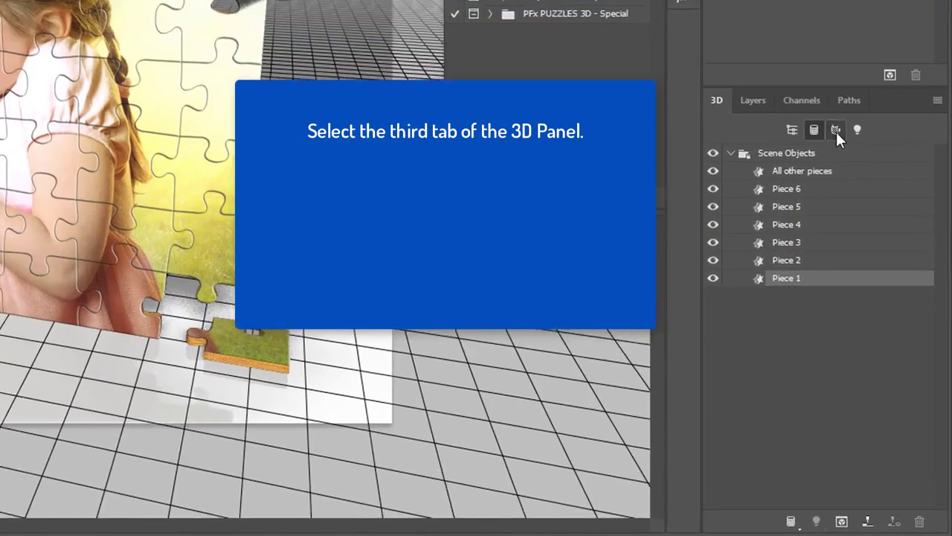
Step: Ctrl-select the Extrusion Materials of All other pieces and Pieces 6 through 1
{"action": "left_click", "coordinate": [836, 132]}
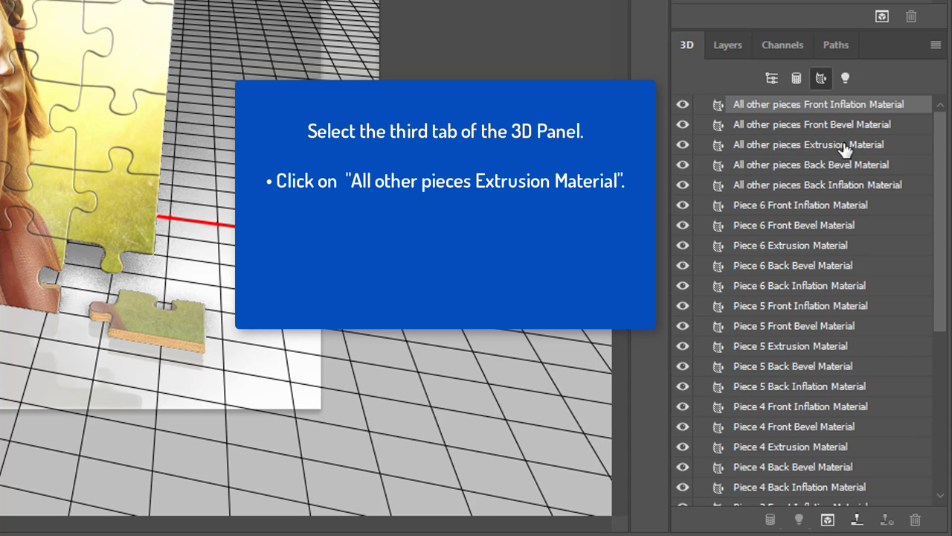
{"action": "left_click", "coordinate": [847, 148]}
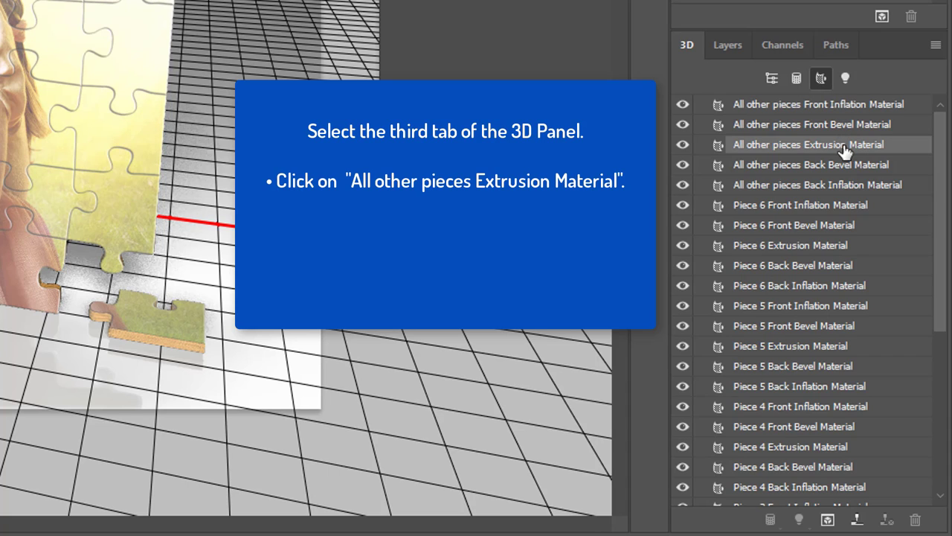
{"action": "left_click", "coordinate": [798, 245], "text": "ctrl"}
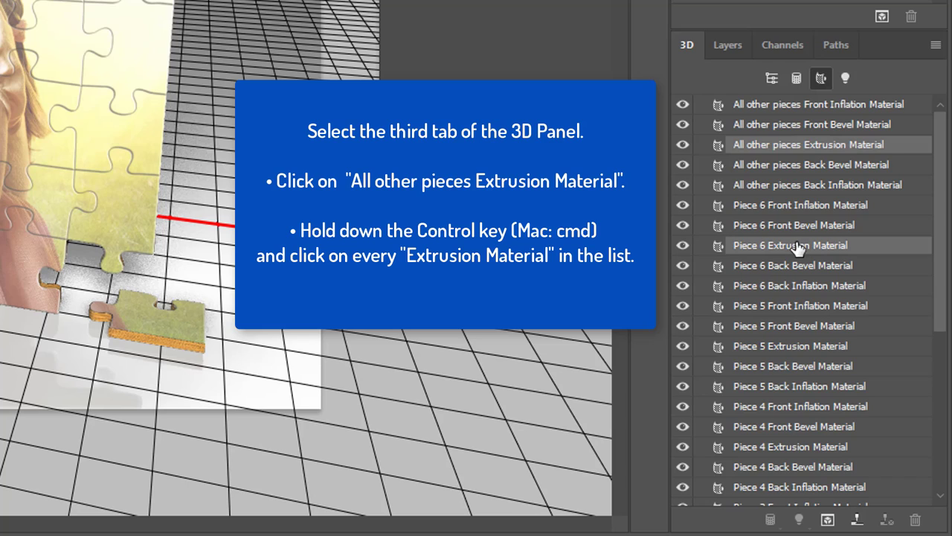
{"action": "left_click", "coordinate": [796, 345], "text": "ctrl"}
{"action": "left_click", "coordinate": [801, 447], "text": "ctrl"}
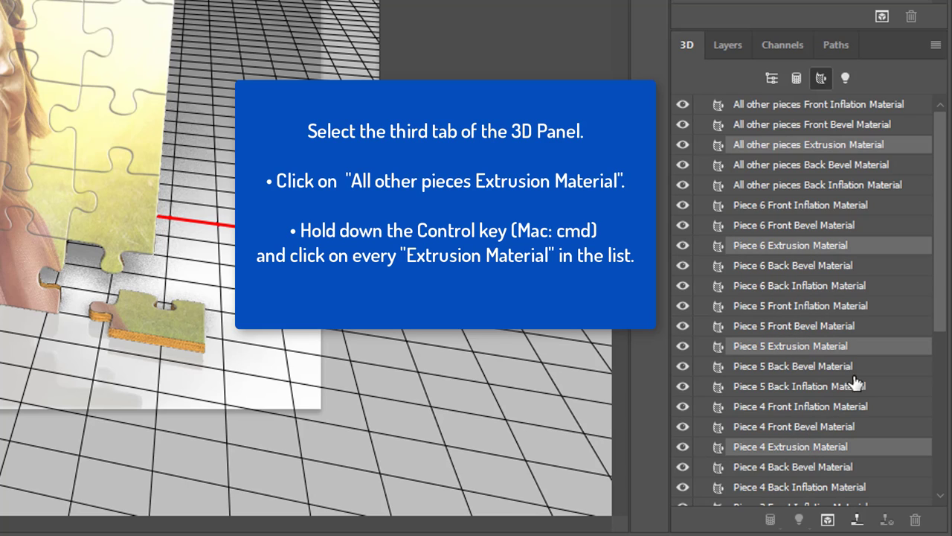
{"action": "scroll", "coordinate": [856, 375], "scroll_direction": "down", "scroll_amount": 3}
{"action": "scroll", "coordinate": [856, 368], "scroll_direction": "down", "scroll_amount": 3}
{"action": "scroll", "coordinate": [852, 368], "scroll_direction": "down", "scroll_amount": 3}
{"action": "left_click", "coordinate": [822, 369], "text": "ctrl"}
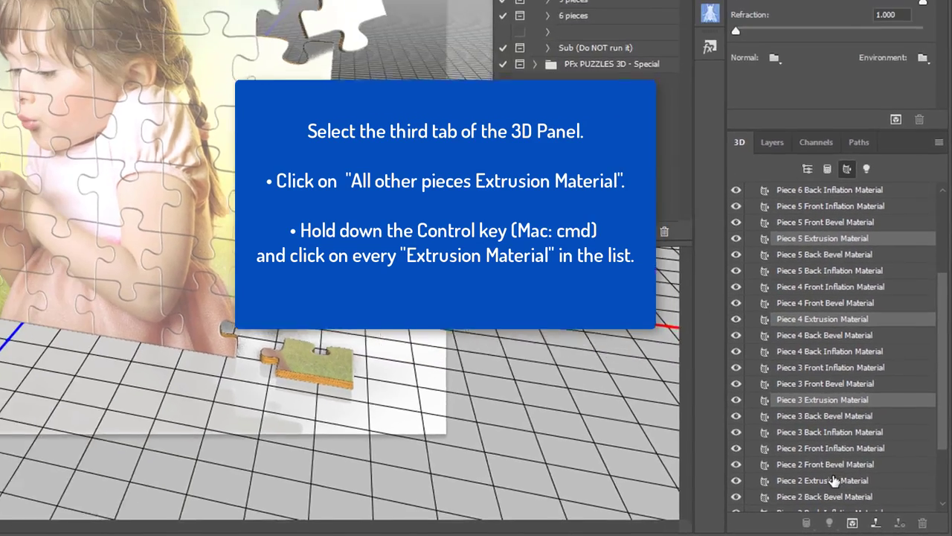
{"action": "left_click", "coordinate": [833, 480], "text": "ctrl"}
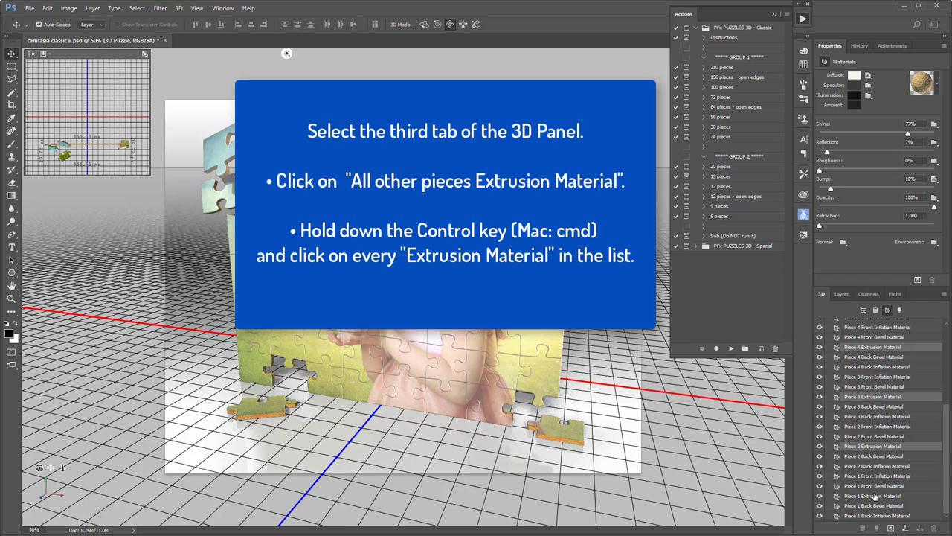
{"action": "left_click", "coordinate": [875, 497], "text": "ctrl"}
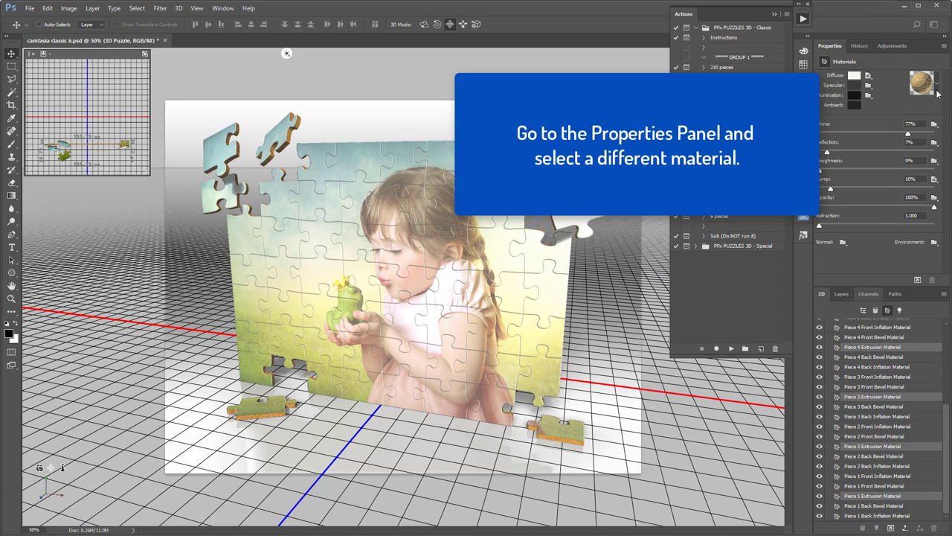
Step: Apply a white glossy preset material to the selected extrusion materials
{"action": "left_click", "coordinate": [937, 89]}
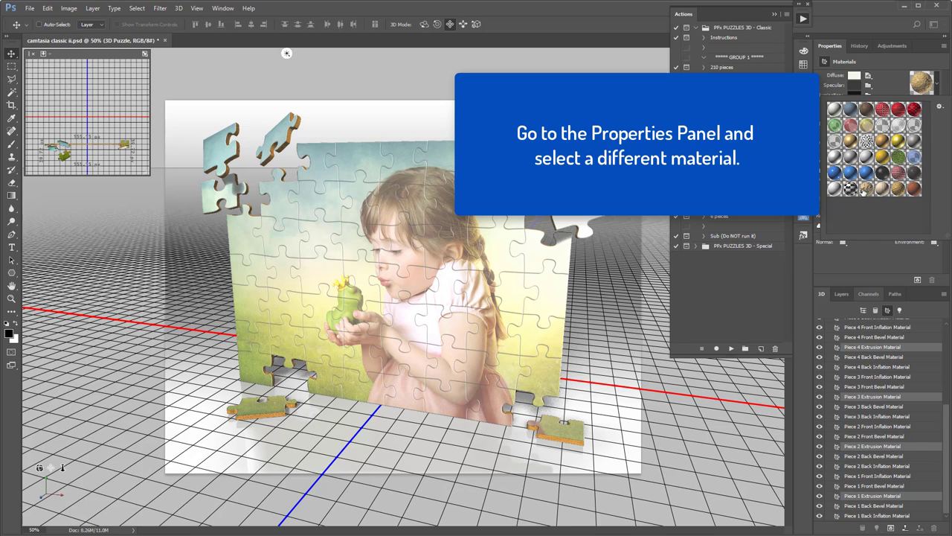
{"action": "left_click", "coordinate": [899, 125]}
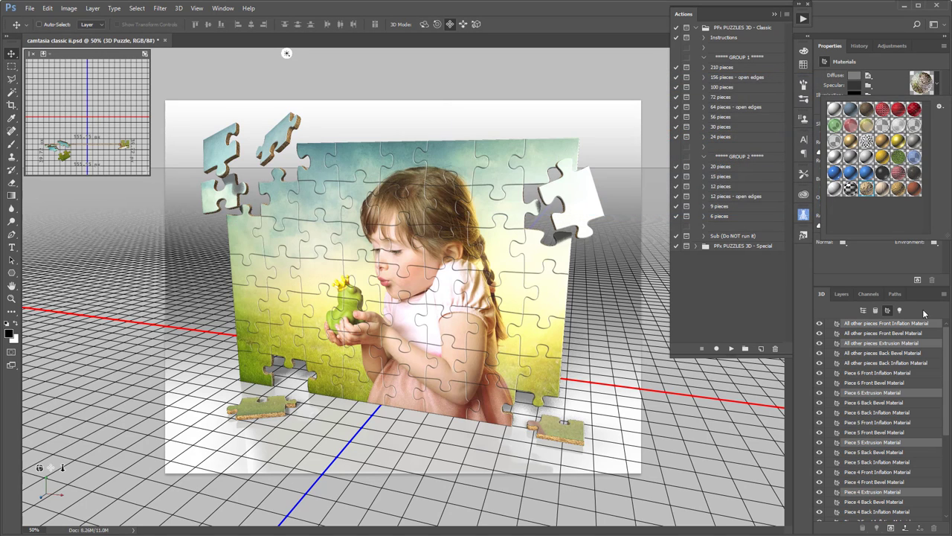
{"action": "left_click", "coordinate": [933, 338]}
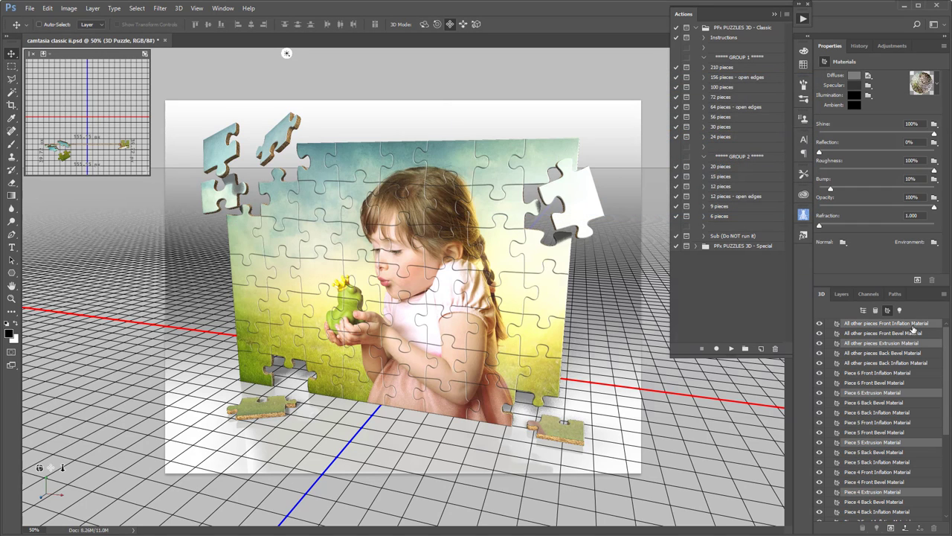
{"action": "left_click", "coordinate": [914, 328]}
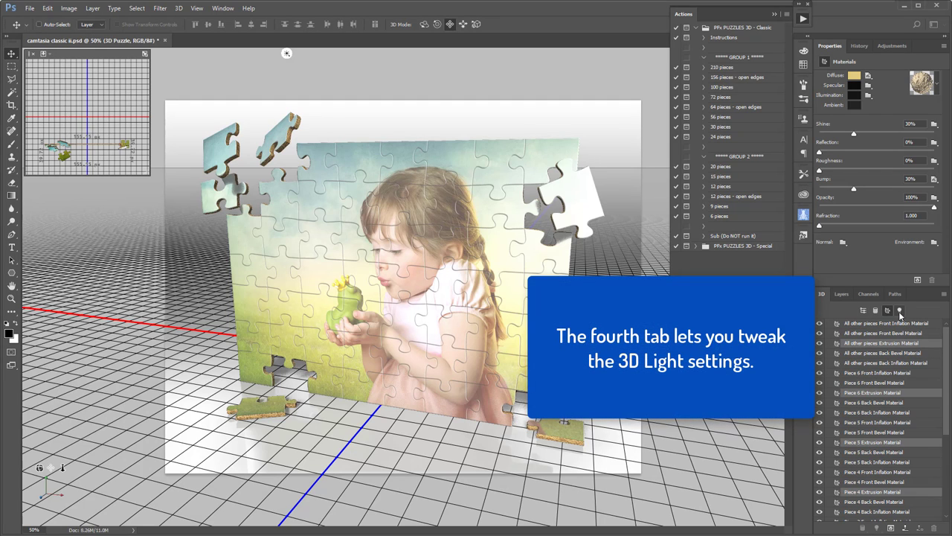
Step: Swing Infinite Light 1 toward the upper right at 110% intensity with 70% shadow softness
{"action": "left_click", "coordinate": [900, 311]}
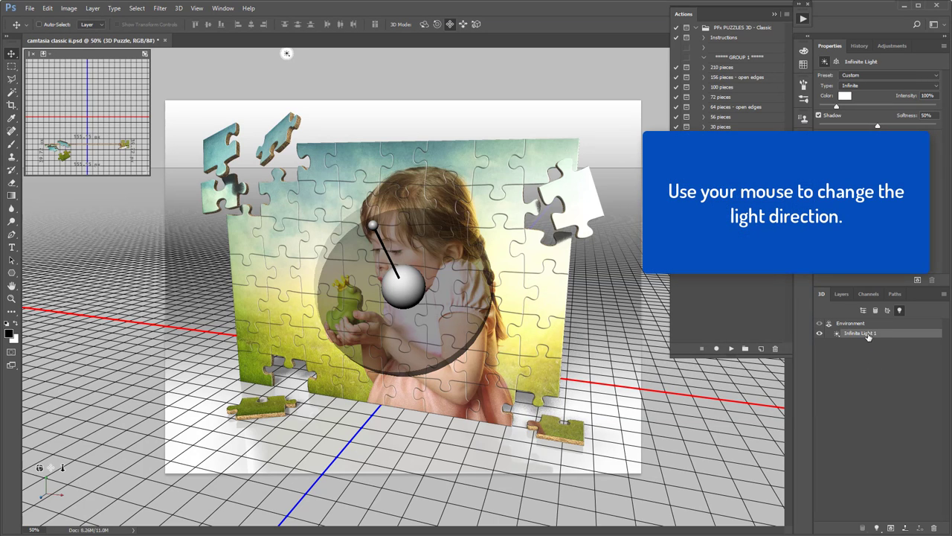
{"action": "mouse_move", "coordinate": [286, 53]}
{"action": "left_mouse_down"}
{"action": "mouse_move", "coordinate": [568, 53]}
{"action": "mouse_move", "coordinate": [198, 54]}
{"action": "mouse_move", "coordinate": [260, 54]}
{"action": "left_mouse_up"}
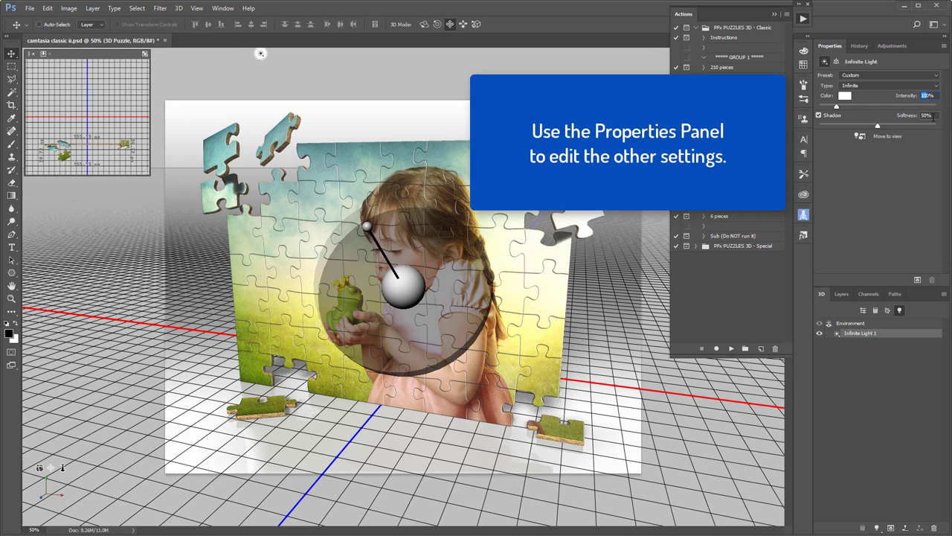
{"action": "type", "text": "110"}
{"action": "key", "text": "Return"}
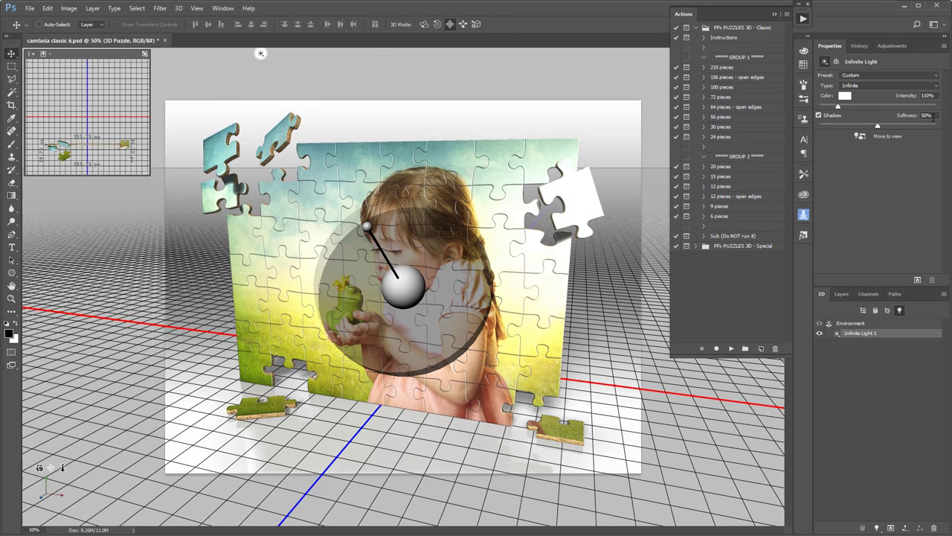
{"action": "left_click", "coordinate": [925, 116]}
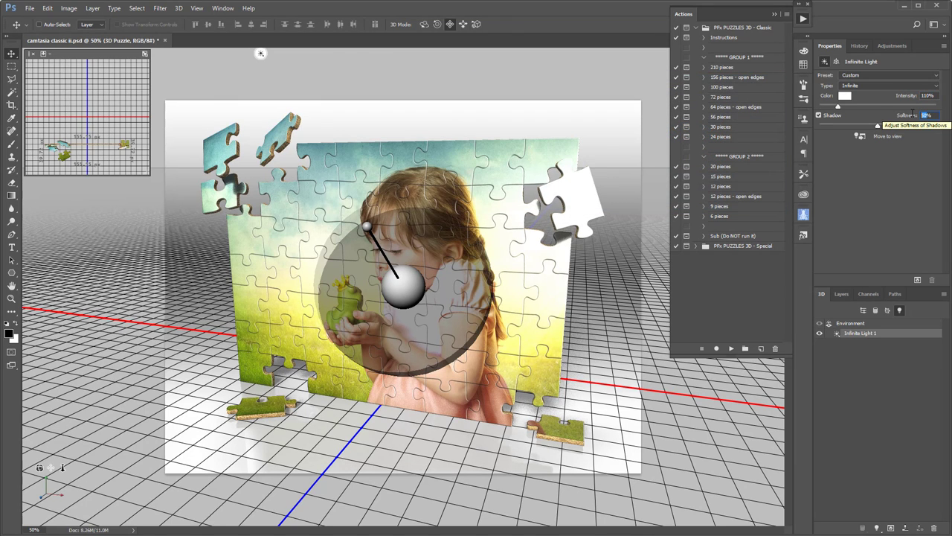
{"action": "left_click_drag", "start_coordinate": [915, 115], "coordinate": [912, 113]}
{"action": "type", "text": "70"}
{"action": "key", "text": "Return"}
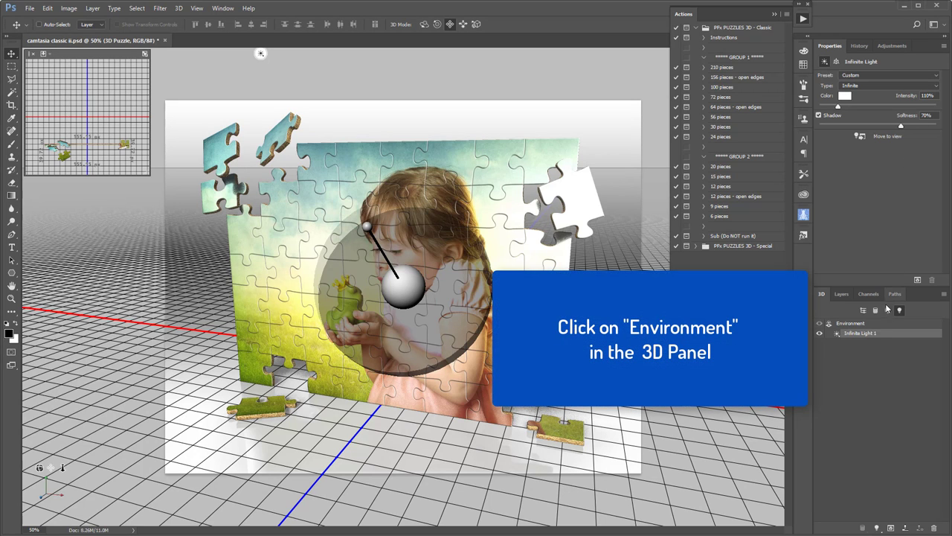
Step: Show the full 3D scene hierarchy, inspect the Environment settings, then select Current View
{"action": "left_click", "coordinate": [864, 309]}
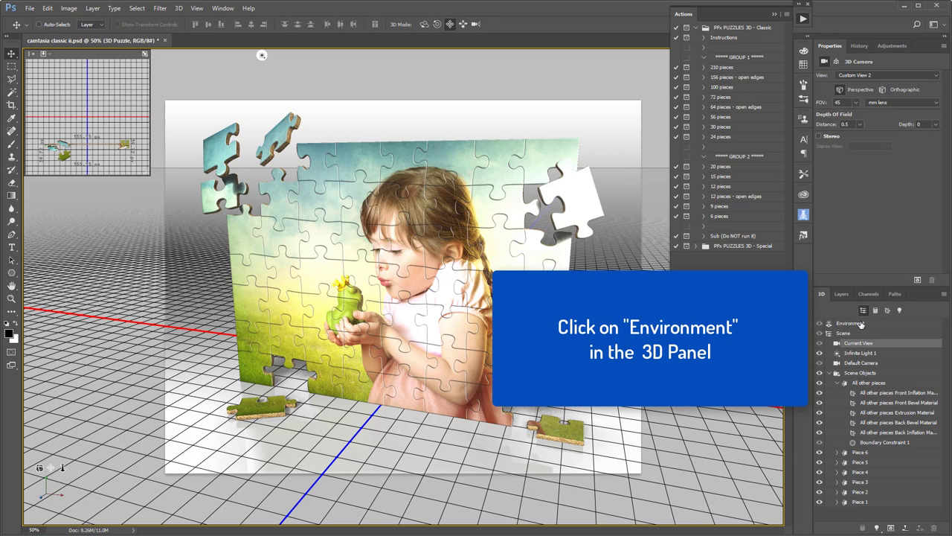
{"action": "left_click", "coordinate": [859, 323]}
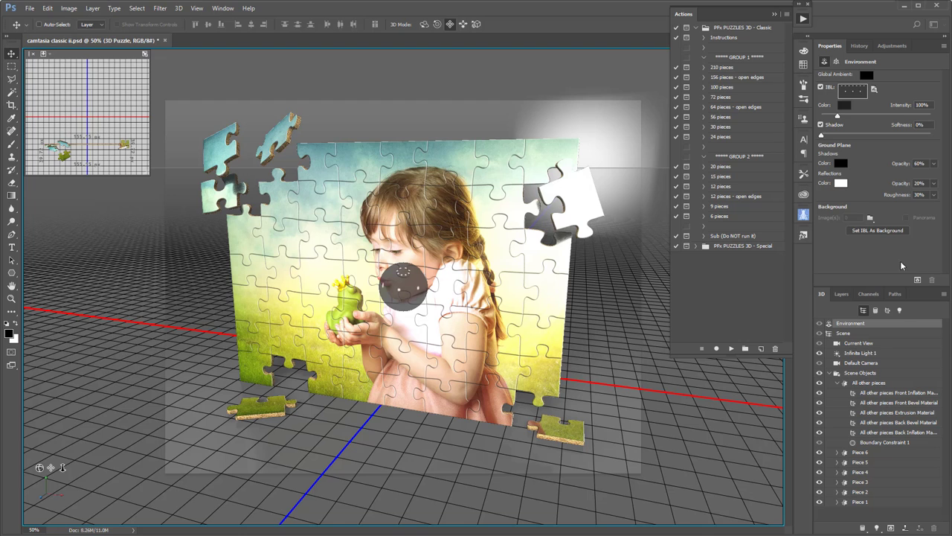
{"action": "left_click", "coordinate": [878, 345]}
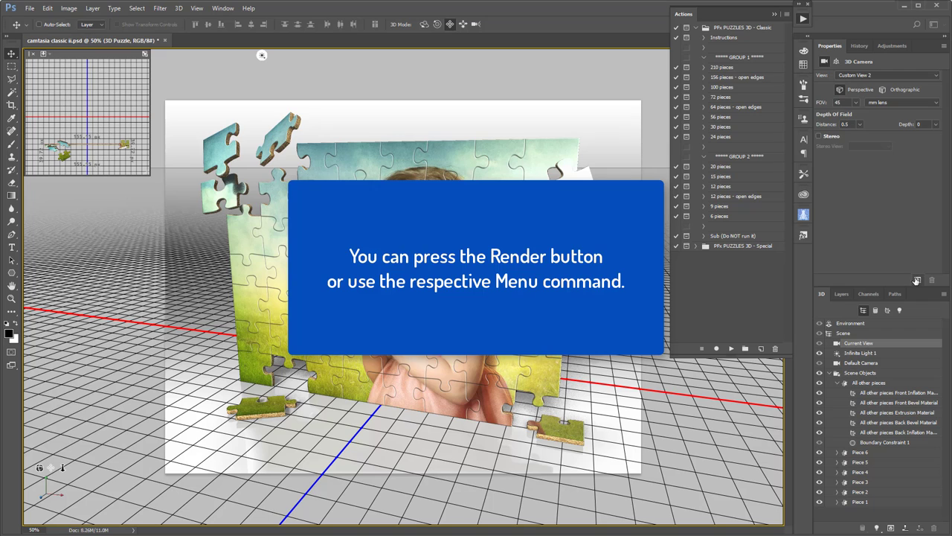
Step: Render the 3D puzzle with 3D > Render 3D Layer
{"action": "left_click", "coordinate": [180, 9]}
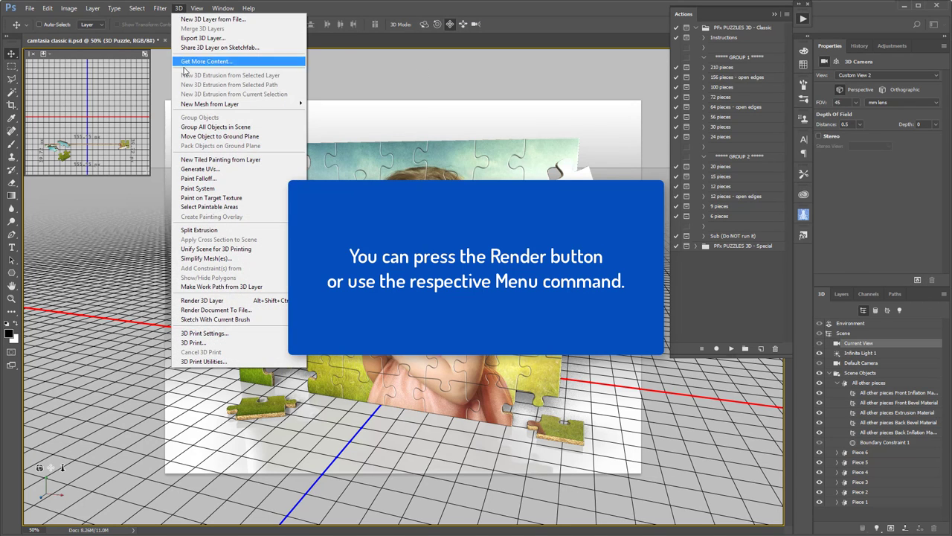
{"action": "left_click", "coordinate": [204, 299]}
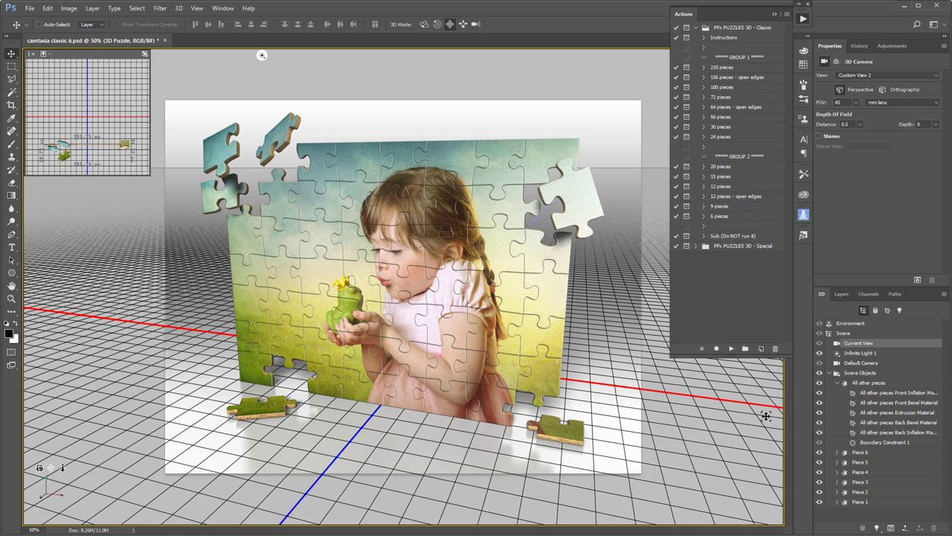
Step: In the Layers panel, check the 3D Puzzle layer's context menu and dismiss it unchanged
{"action": "left_click", "coordinate": [840, 295]}
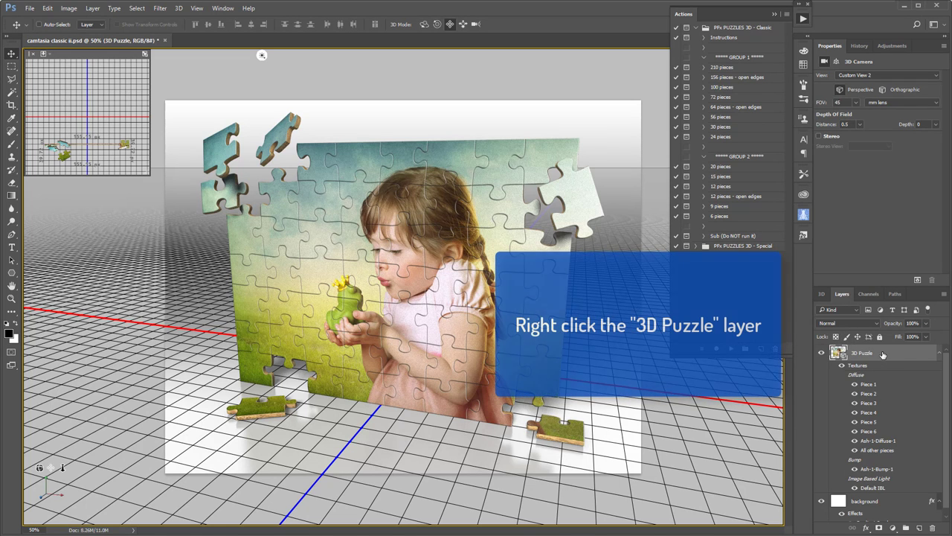
{"action": "right_click", "coordinate": [882, 355]}
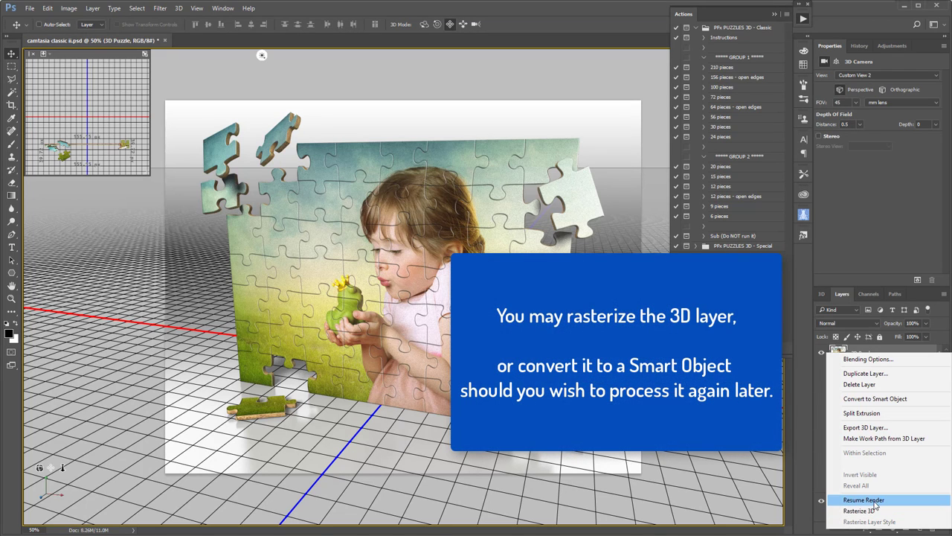
{"action": "left_click", "coordinate": [882, 402]}
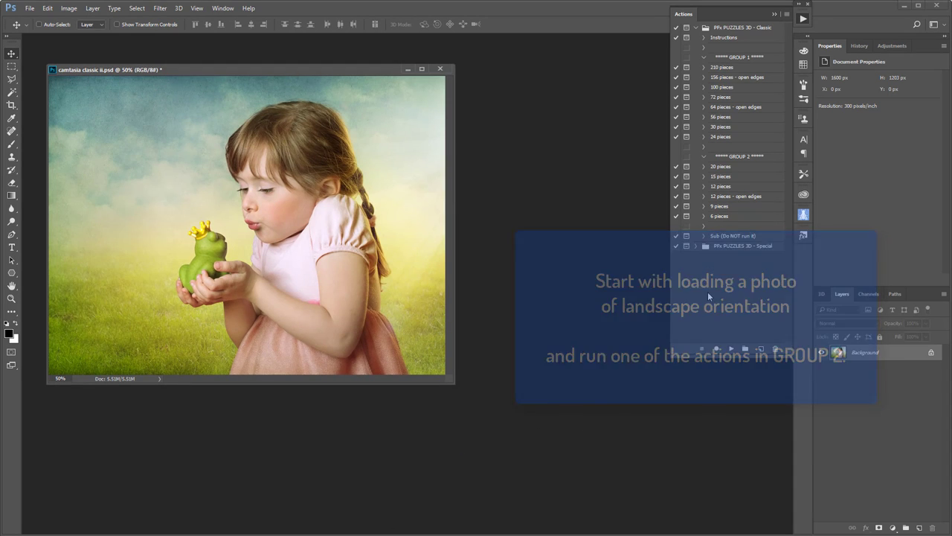
Step: Run the PFx Puzzles 15 pieces action, keeping the image at 1599 × 1203 px
{"action": "left_click", "coordinate": [721, 179]}
{"action": "left_click", "coordinate": [733, 347]}
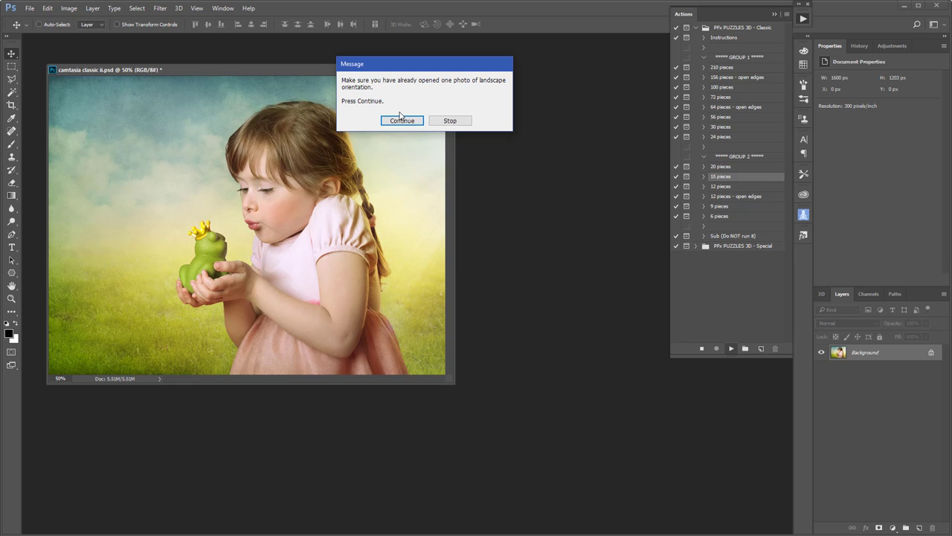
{"action": "left_click", "coordinate": [402, 121]}
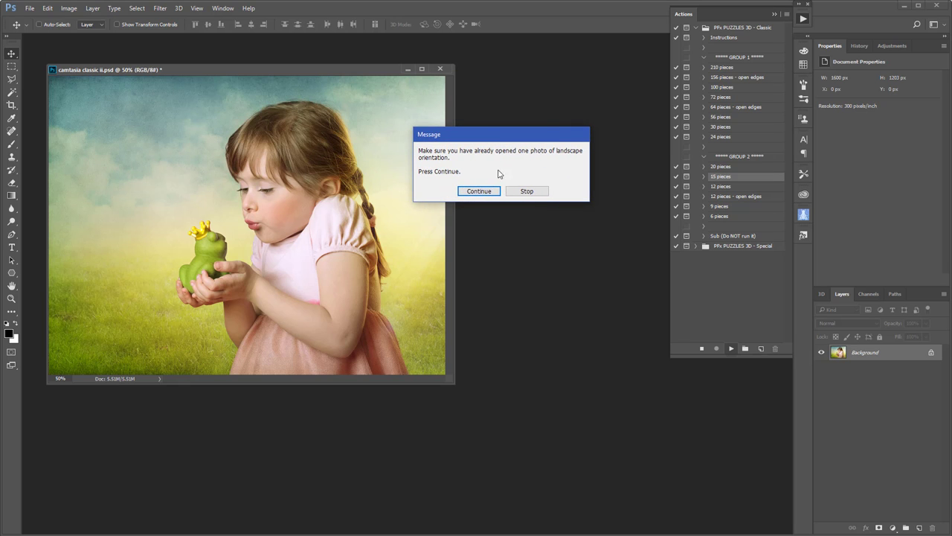
{"action": "left_click", "coordinate": [479, 191]}
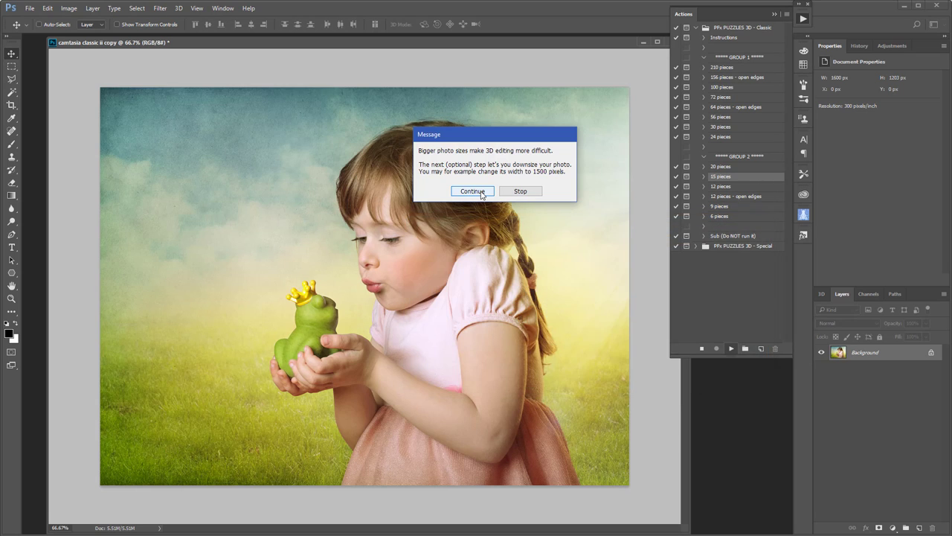
{"action": "left_click", "coordinate": [480, 191]}
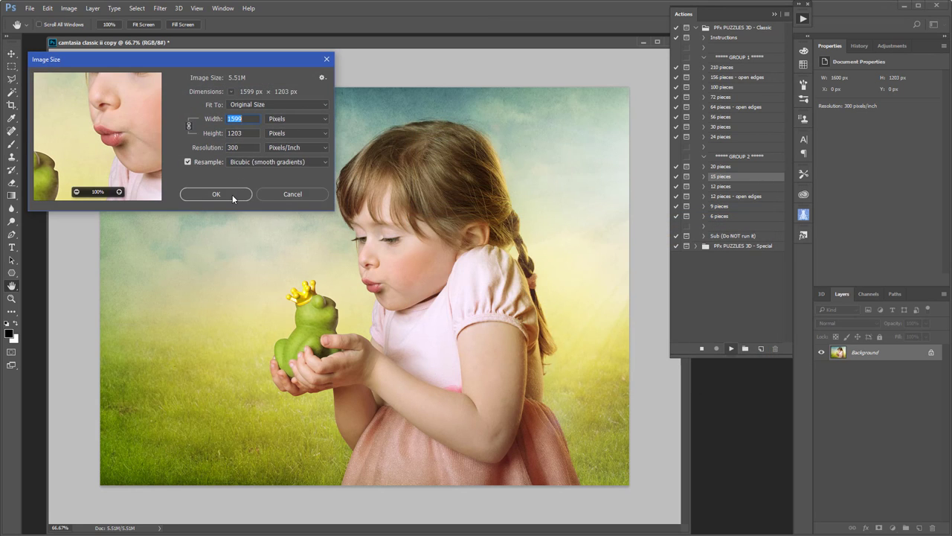
{"action": "left_click", "coordinate": [215, 194]}
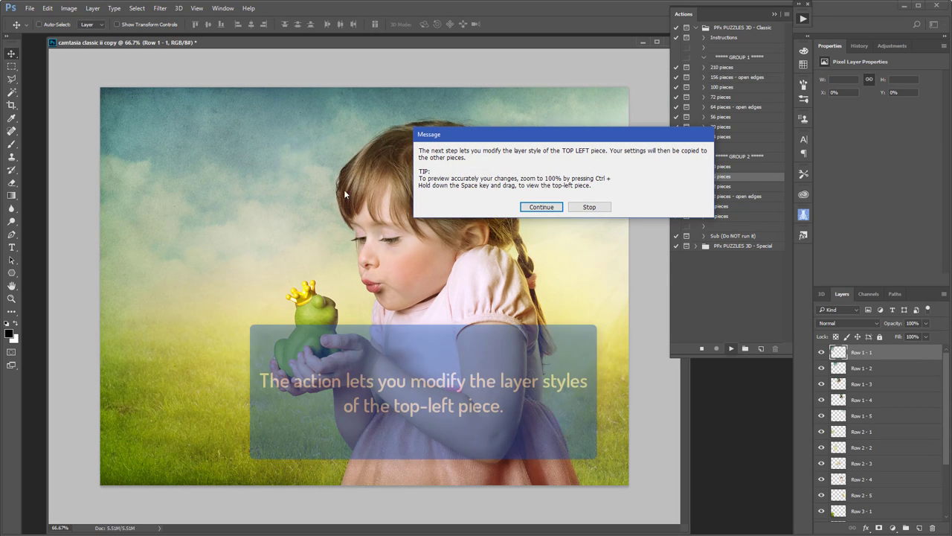
Step: Continue the action and accept the top-left piece's Bevel & Emboss layer style
{"action": "left_click", "coordinate": [525, 206]}
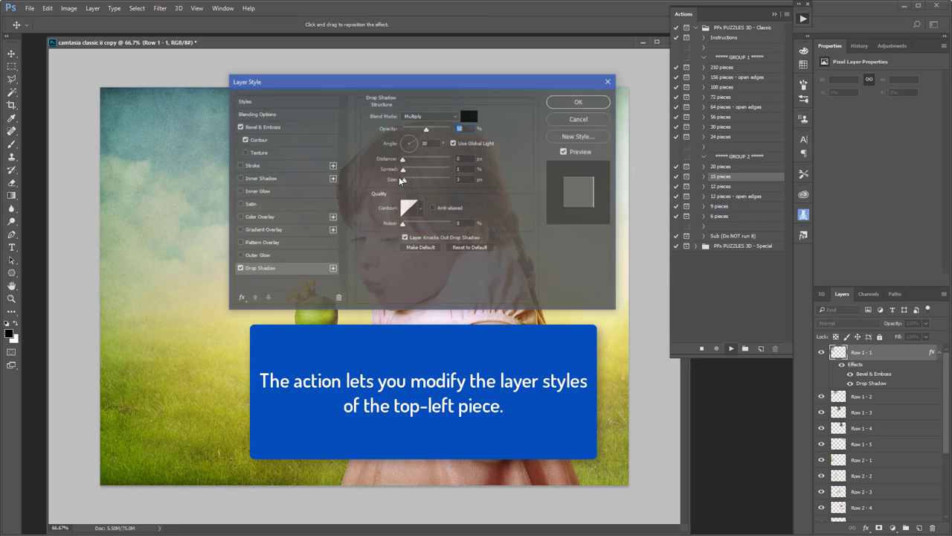
{"action": "left_click", "coordinate": [246, 130]}
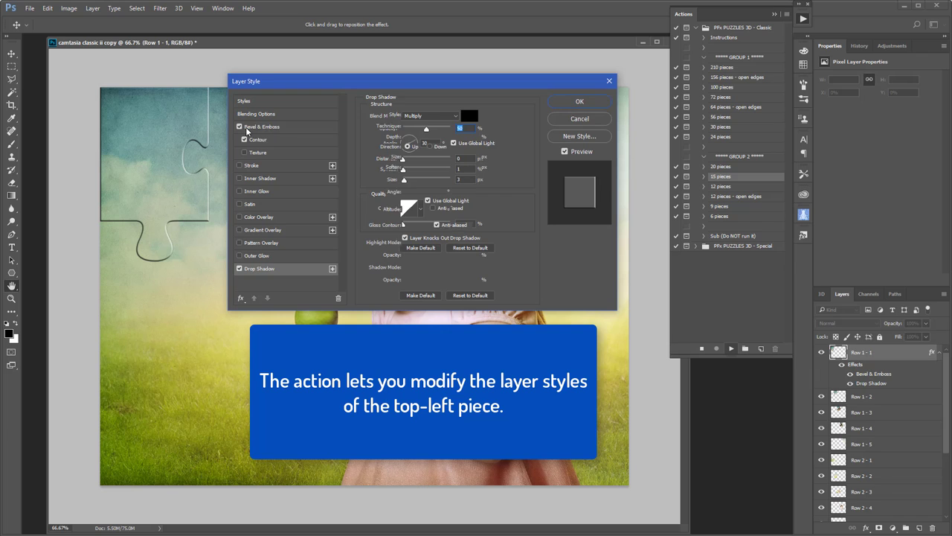
{"action": "left_click", "coordinate": [580, 103]}
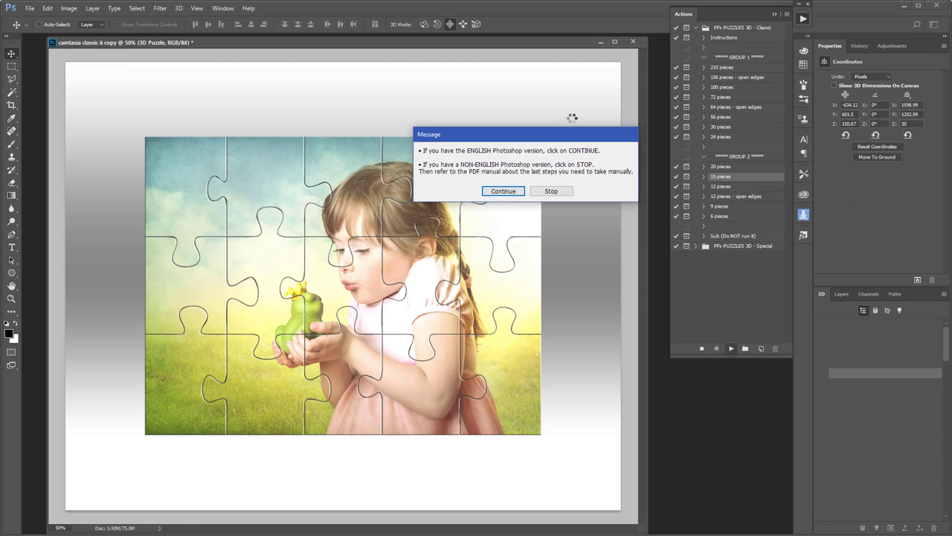
Step: Move the message aside, continue, then stop the finished 15-piece action
{"action": "left_click_drag", "start_coordinate": [521, 134], "coordinate": [491, 74]}
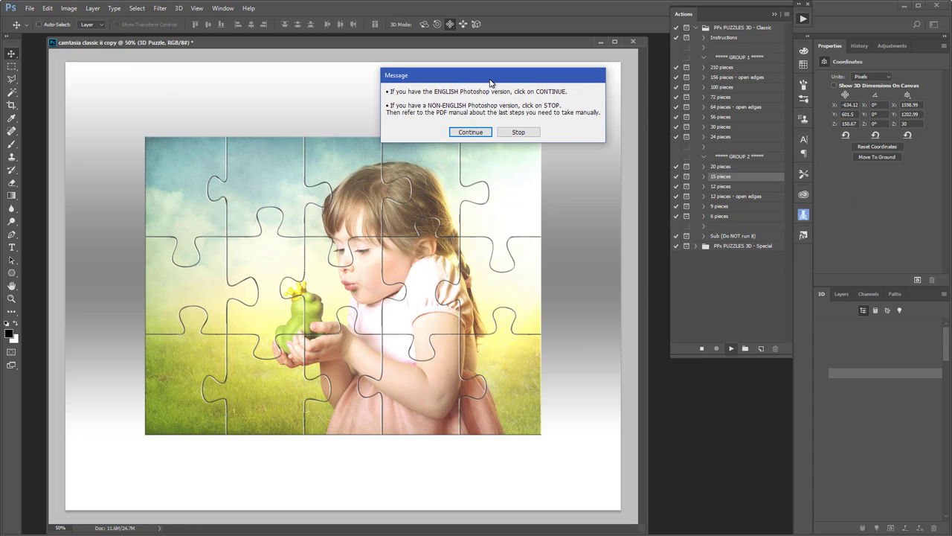
{"action": "left_click", "coordinate": [480, 132]}
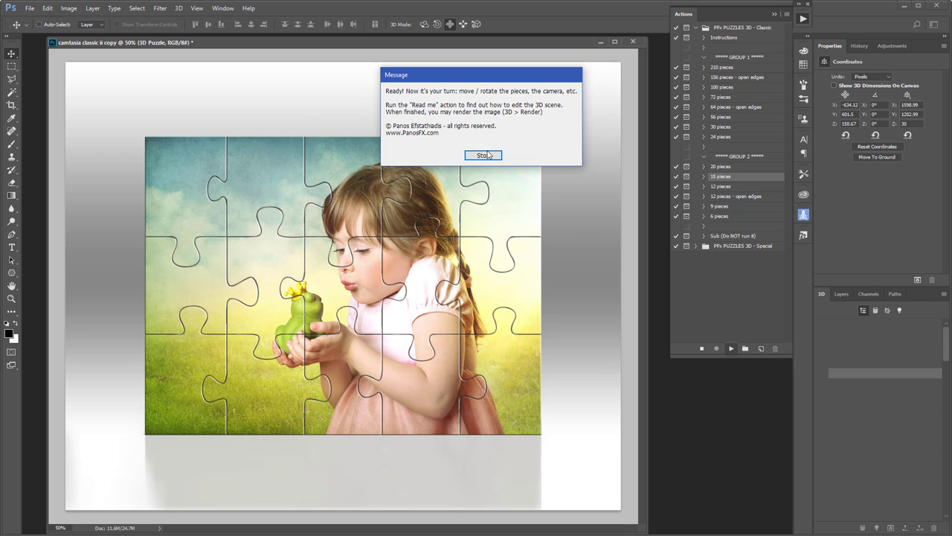
{"action": "left_click", "coordinate": [485, 155]}
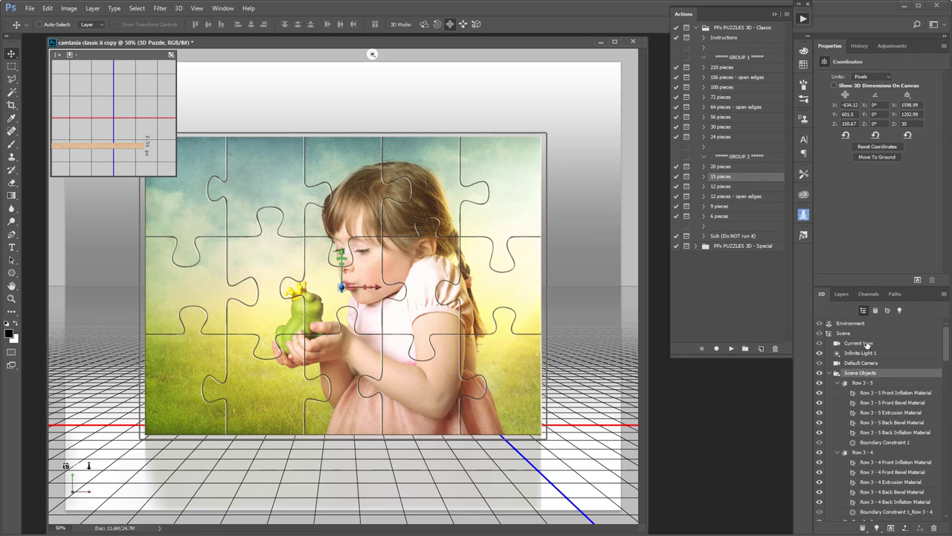
Step: Orbit the Current View camera to an angled view and shrink the 3D view inset
{"action": "left_click", "coordinate": [863, 343]}
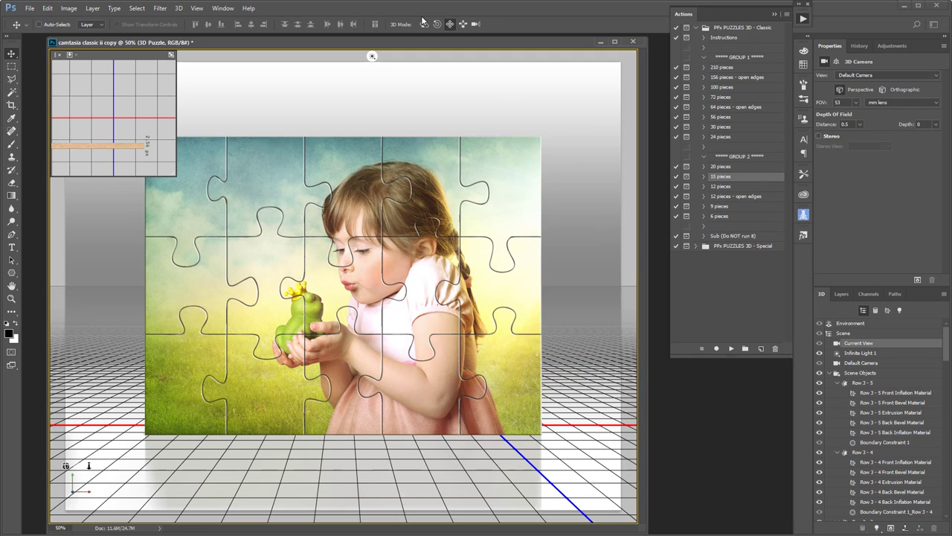
{"action": "left_click_drag", "start_coordinate": [491, 103], "coordinate": [472, 107]}
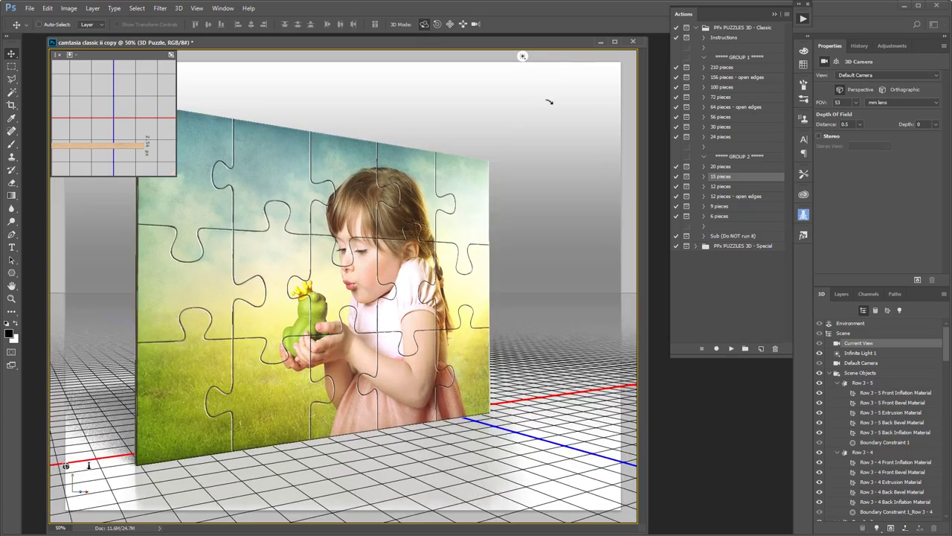
{"action": "left_click_drag", "start_coordinate": [471, 107], "coordinate": [472, 106]}
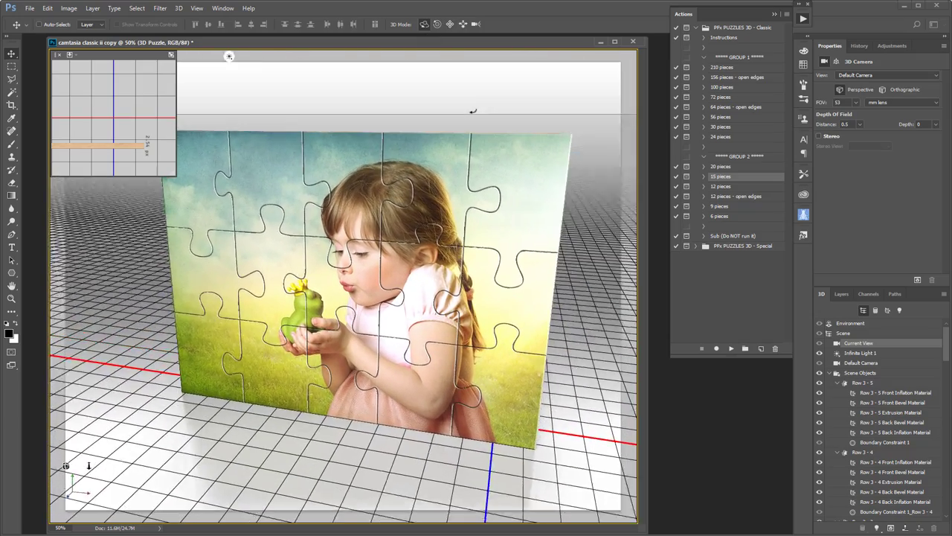
{"action": "left_click_drag", "start_coordinate": [232, 139], "coordinate": [181, 172]}
{"action": "mouse_move", "coordinate": [272, 56]}
{"action": "left_mouse_down"}
{"action": "mouse_move", "coordinate": [221, 57]}
{"action": "mouse_move", "coordinate": [291, 56]}
{"action": "left_mouse_up"}
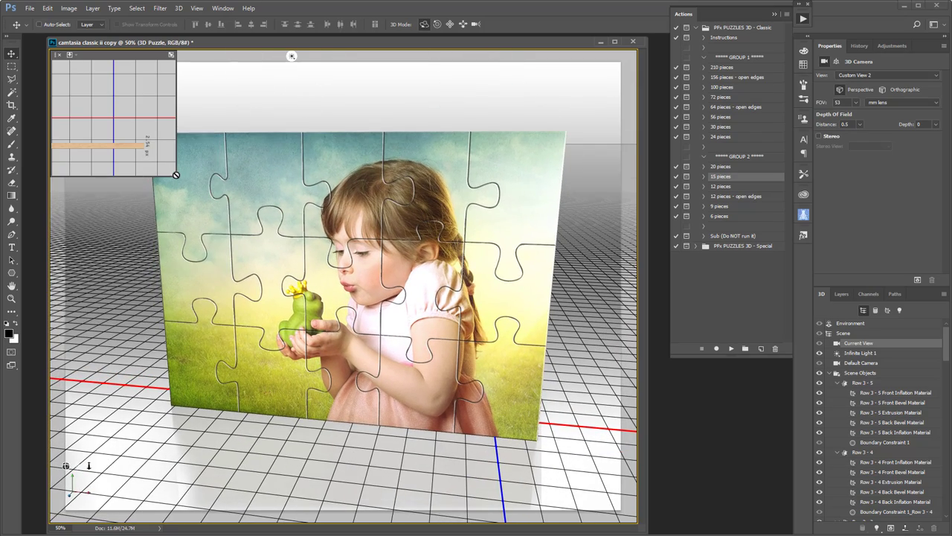
{"action": "left_click_drag", "start_coordinate": [172, 175], "coordinate": [138, 141]}
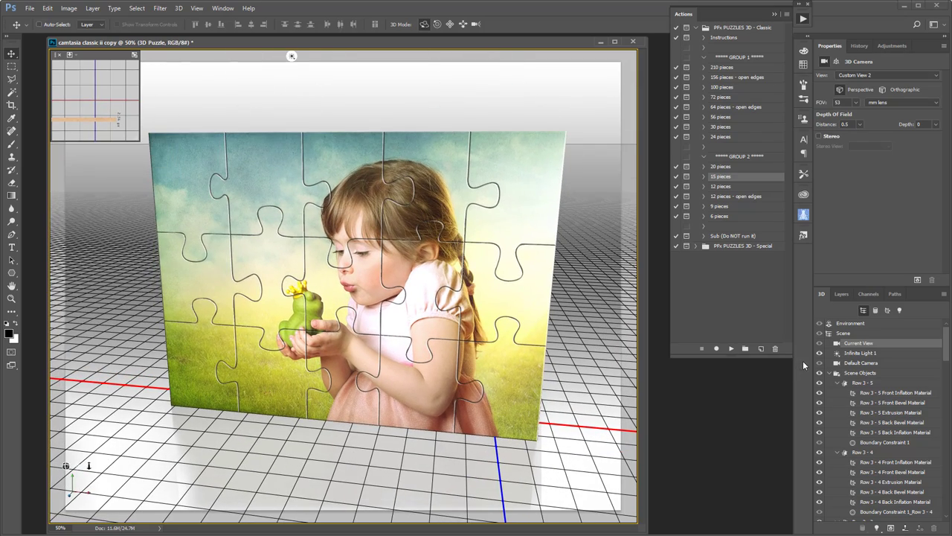
Step: Filter the 3D panel to meshes and select each piece from Row 3 - 4 to Row 1 - 3
{"action": "left_click", "coordinate": [875, 310]}
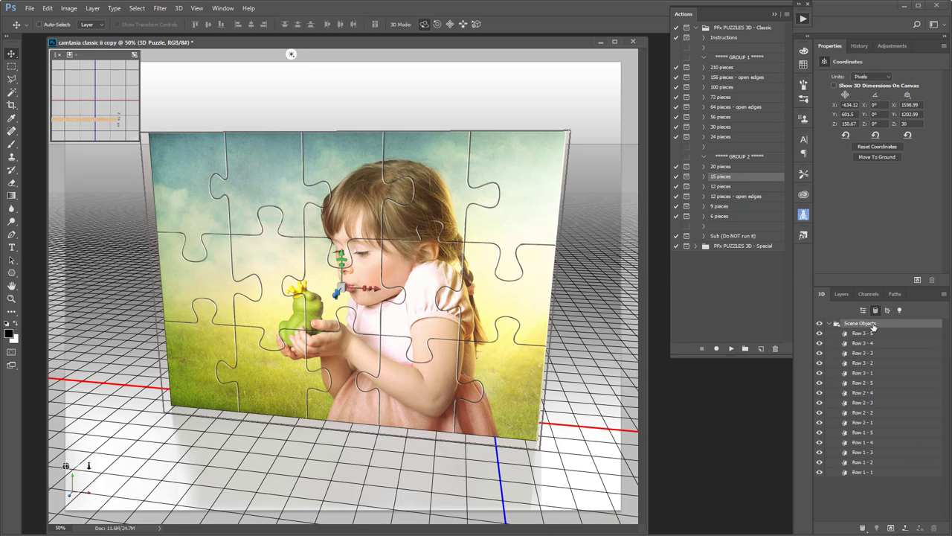
{"action": "left_click", "coordinate": [865, 344]}
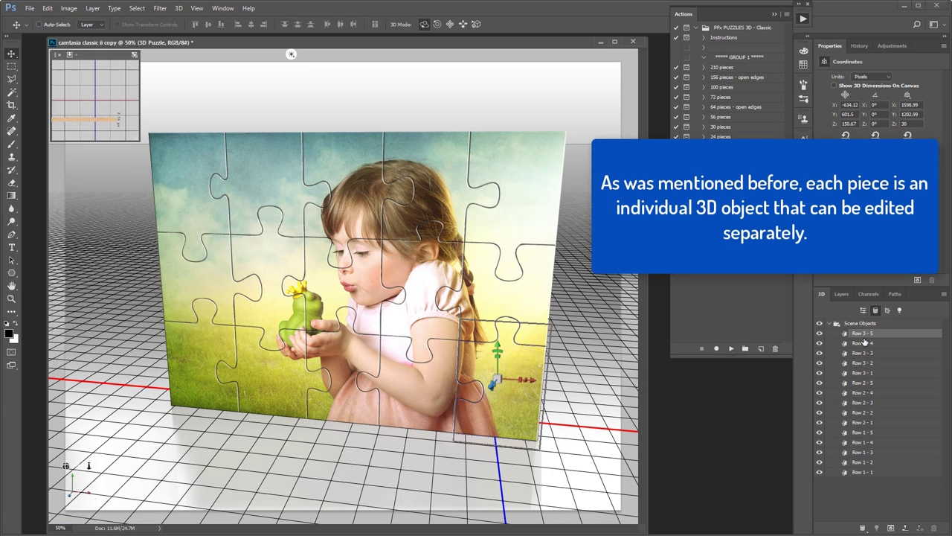
{"action": "left_click", "coordinate": [864, 353]}
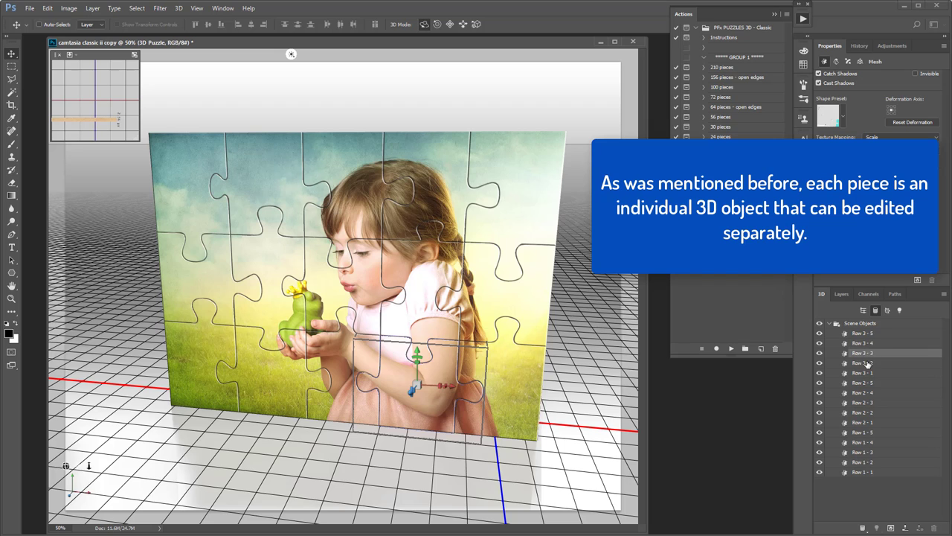
{"action": "left_click", "coordinate": [865, 363]}
{"action": "left_click", "coordinate": [865, 372]}
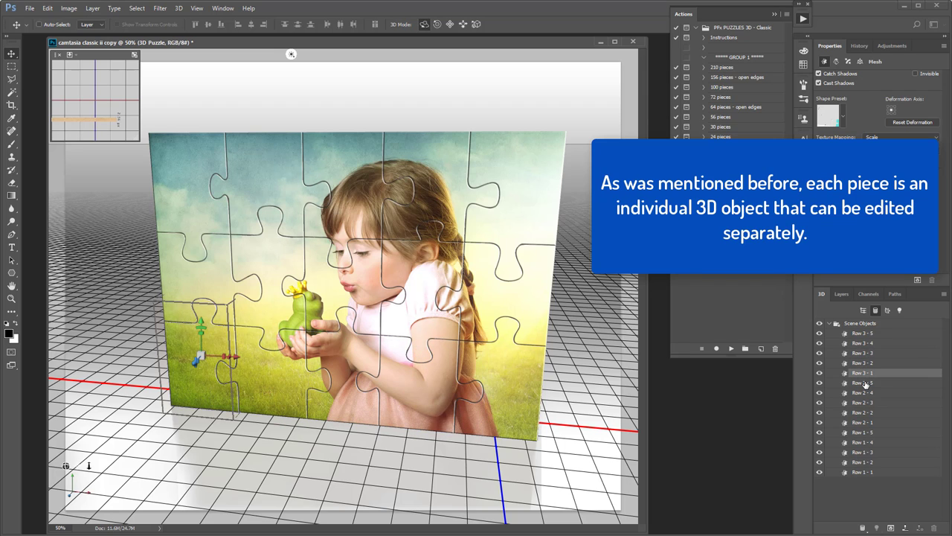
{"action": "left_click", "coordinate": [865, 382]}
{"action": "left_click", "coordinate": [865, 392]}
{"action": "left_click", "coordinate": [864, 403]}
{"action": "left_click", "coordinate": [864, 413]}
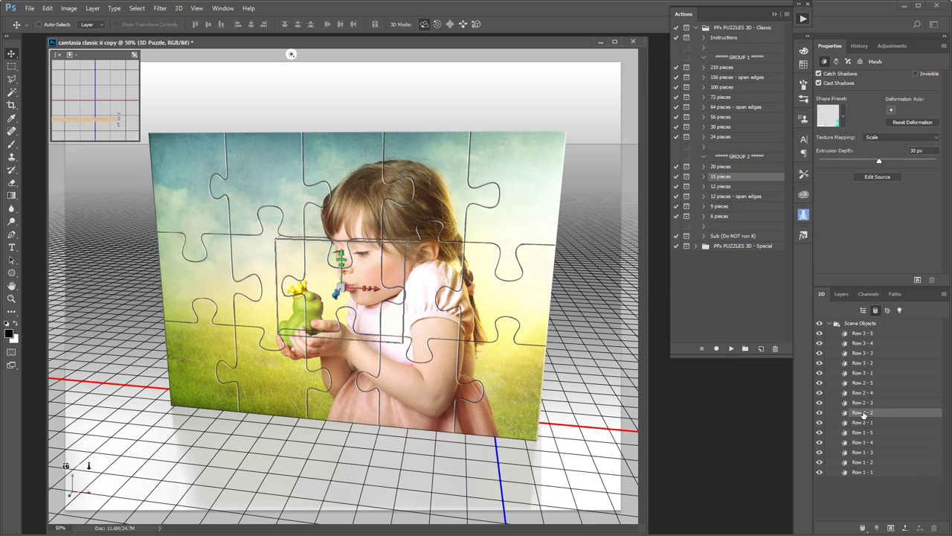
{"action": "left_click", "coordinate": [865, 422]}
{"action": "left_click", "coordinate": [866, 433]}
{"action": "left_click", "coordinate": [868, 441]}
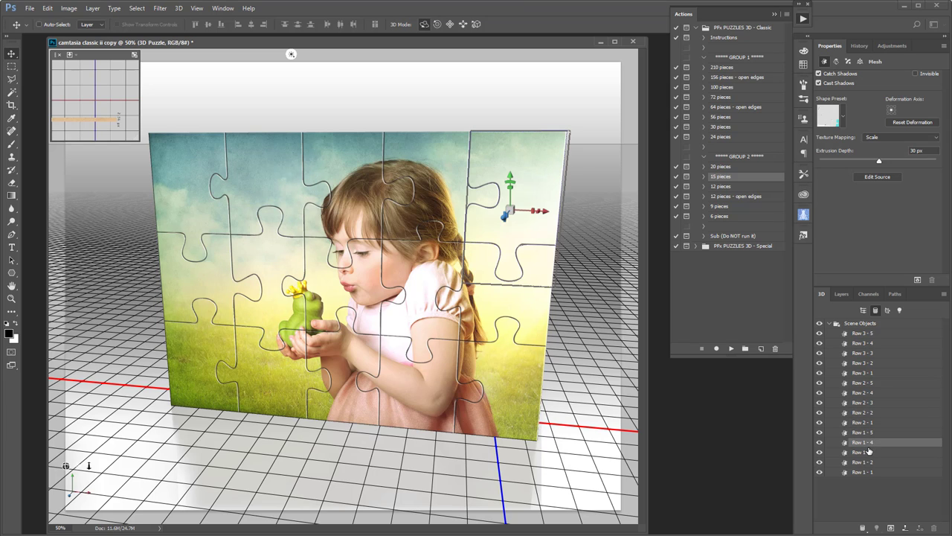
{"action": "left_click", "coordinate": [869, 451]}
Step: Select Row 1 - 2 and Row 1 - 1, pull the top-left piece forward along Z, then select the centre piece
{"action": "left_click", "coordinate": [870, 462]}
{"action": "left_click", "coordinate": [868, 471]}
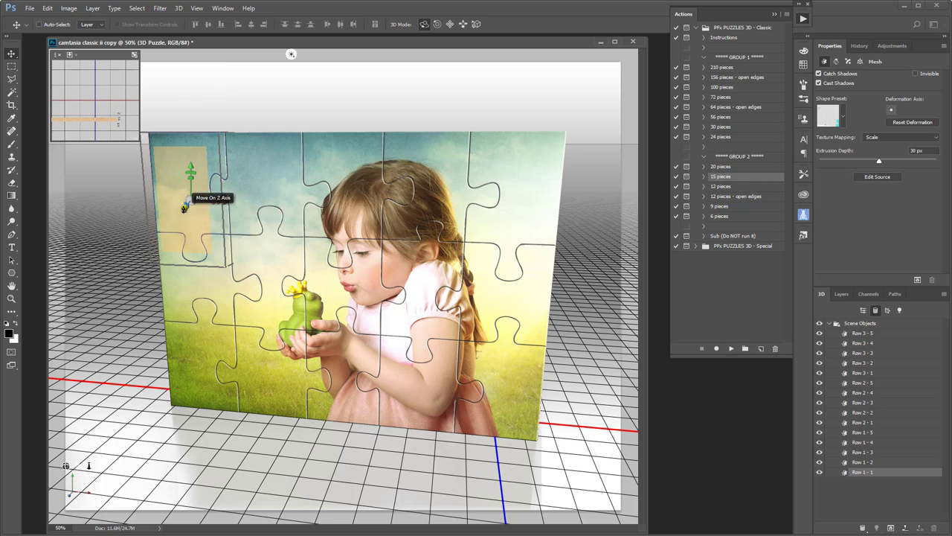
{"action": "left_click_drag", "start_coordinate": [184, 206], "coordinate": [181, 212]}
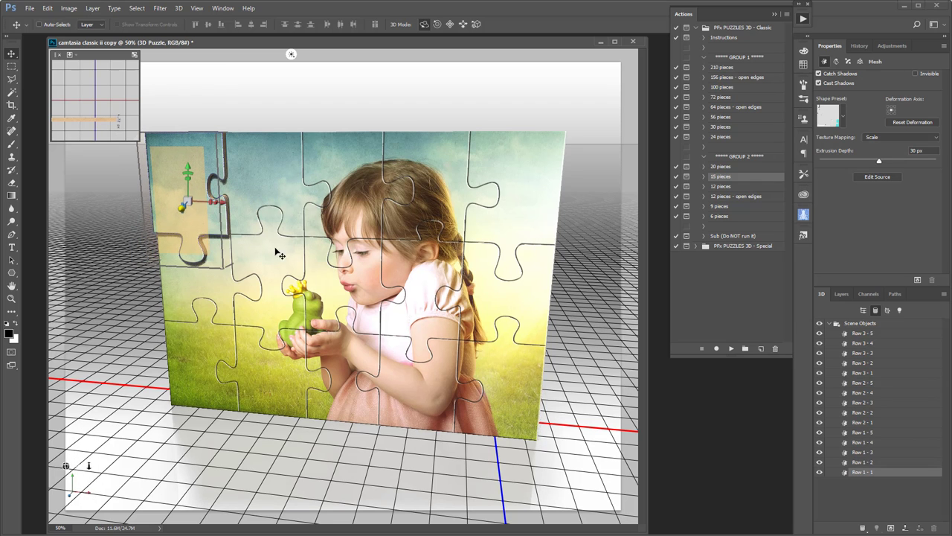
{"action": "left_click", "coordinate": [361, 270]}
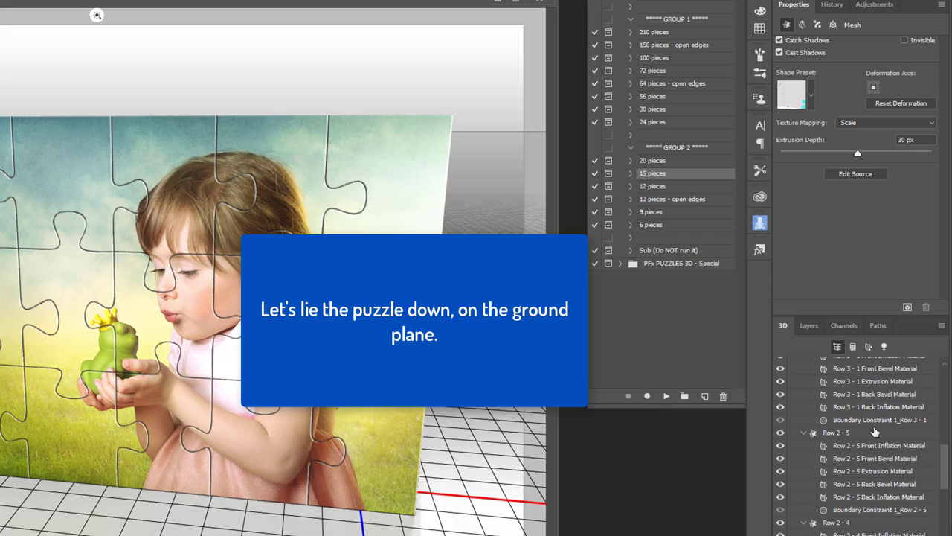
Step: Rotate all scene objects 90° on X and move the puzzle to the ground plane
{"action": "scroll", "coordinate": [875, 432], "scroll_direction": "up", "scroll_amount": 5}
{"action": "scroll", "coordinate": [875, 431], "scroll_direction": "up", "scroll_amount": 5}
{"action": "scroll", "coordinate": [875, 431], "scroll_direction": "up", "scroll_amount": 5}
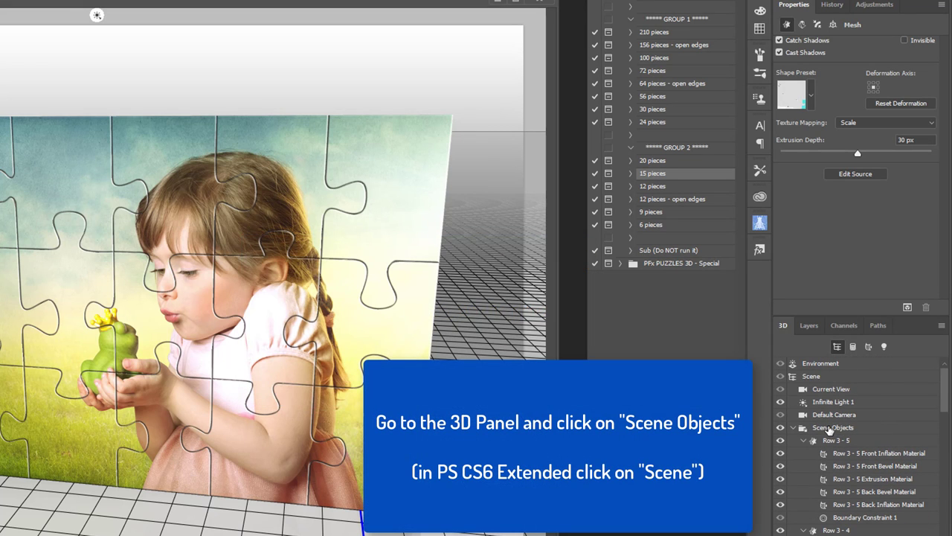
{"action": "left_click", "coordinate": [826, 428]}
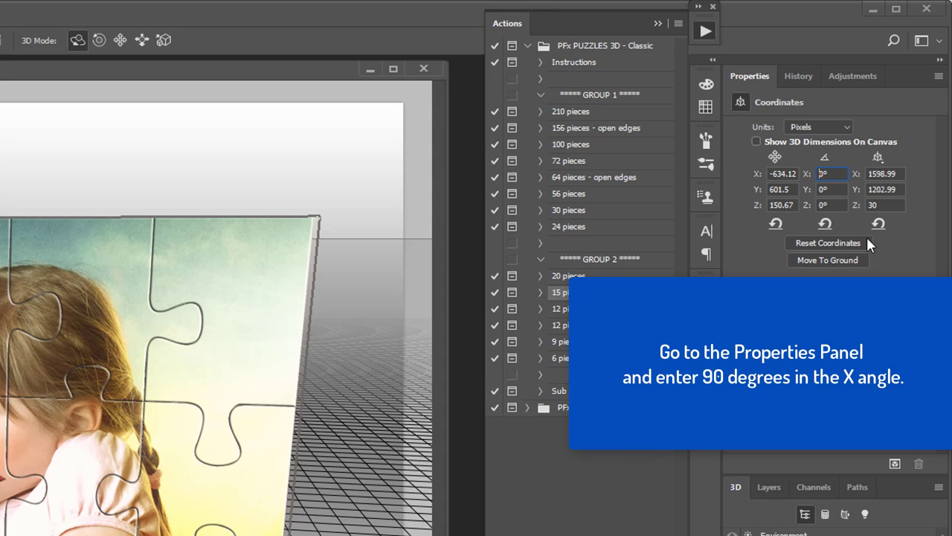
{"action": "type", "text": "9"}
{"action": "key", "text": "Return"}
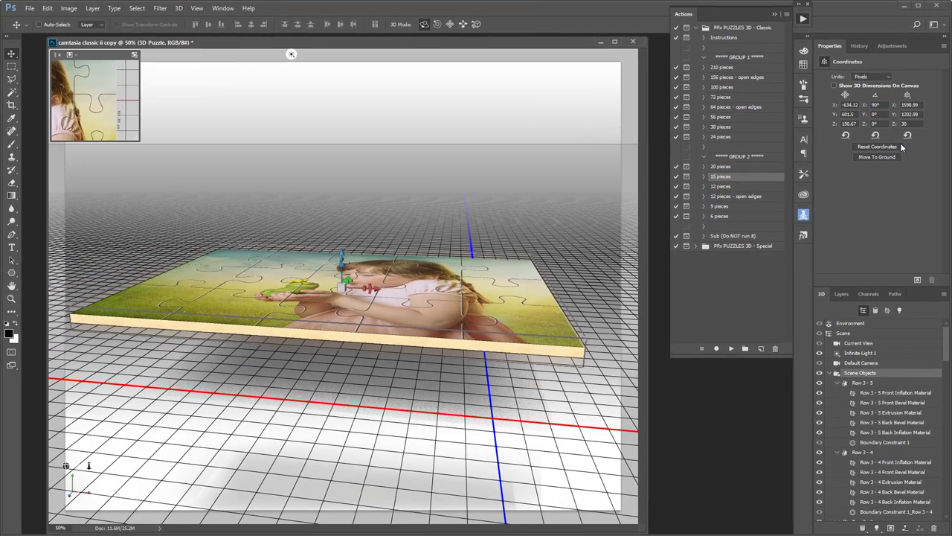
{"action": "left_click", "coordinate": [179, 8]}
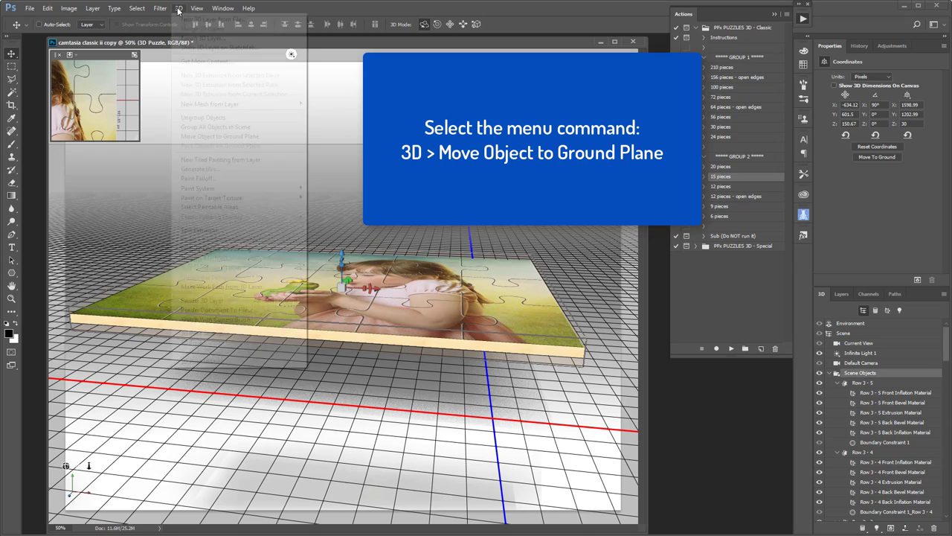
{"action": "left_click", "coordinate": [232, 136]}
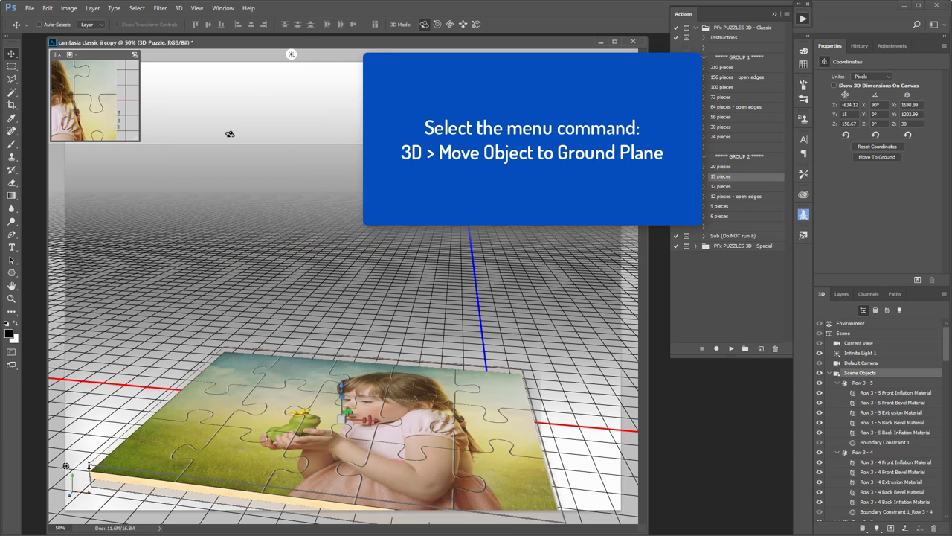
Step: Orbit and pan the Current View camera to bring the whole flat puzzle into view
{"action": "left_click", "coordinate": [868, 344]}
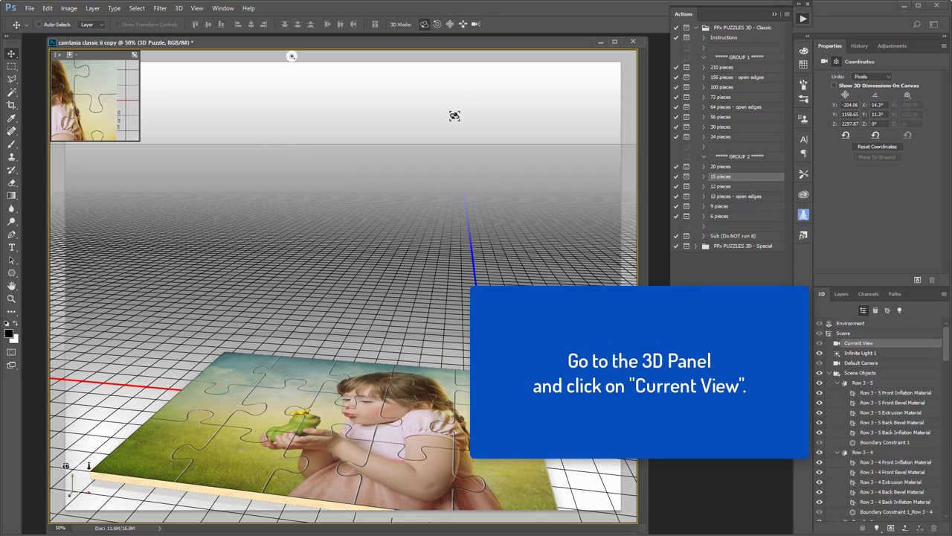
{"action": "mouse_move", "coordinate": [434, 164]}
{"action": "left_mouse_down"}
{"action": "mouse_move", "coordinate": [452, 186]}
{"action": "mouse_move", "coordinate": [428, 182]}
{"action": "left_mouse_up"}
{"action": "left_click", "coordinate": [450, 25]}
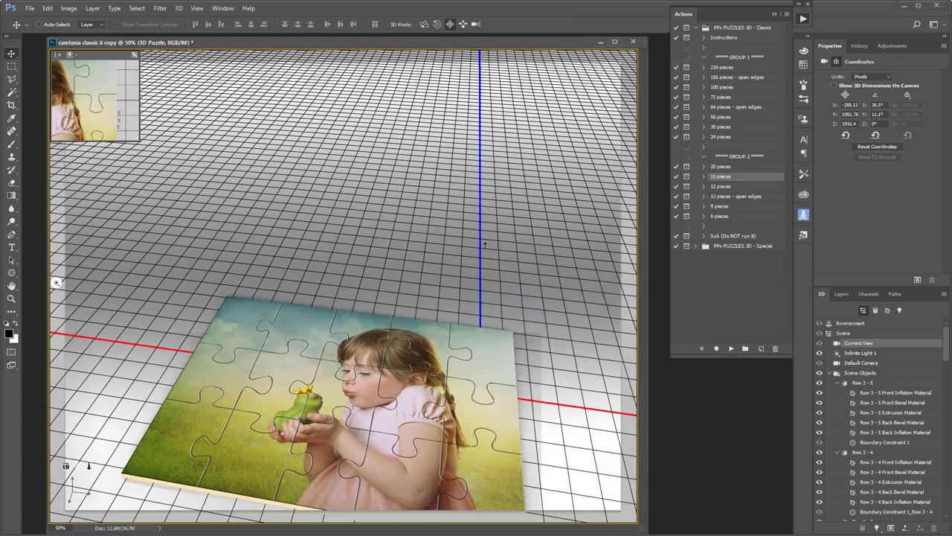
{"action": "left_click_drag", "start_coordinate": [461, 220], "coordinate": [530, 211]}
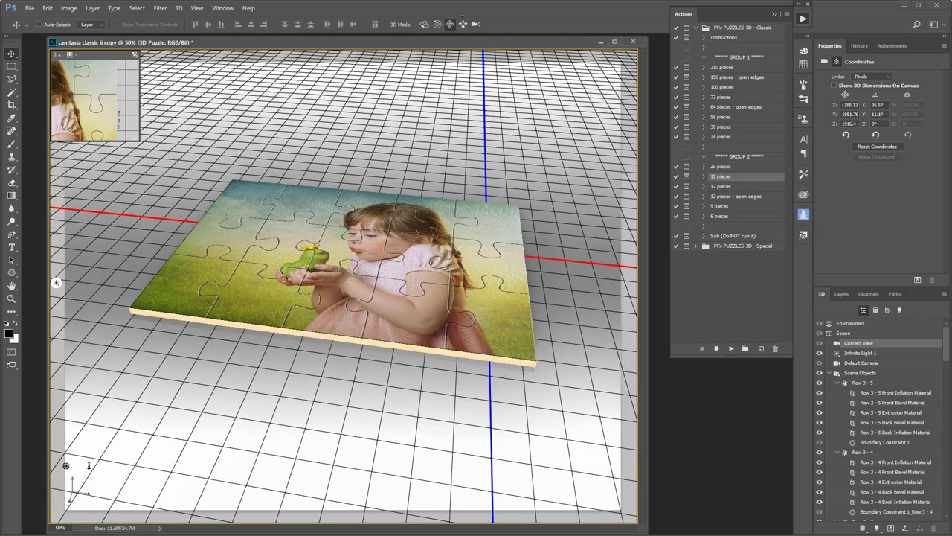
{"action": "left_click", "coordinate": [424, 24]}
{"action": "mouse_move", "coordinate": [374, 140]}
{"action": "left_mouse_down"}
{"action": "mouse_move", "coordinate": [417, 516]}
{"action": "mouse_move", "coordinate": [551, 516]}
{"action": "left_mouse_up"}
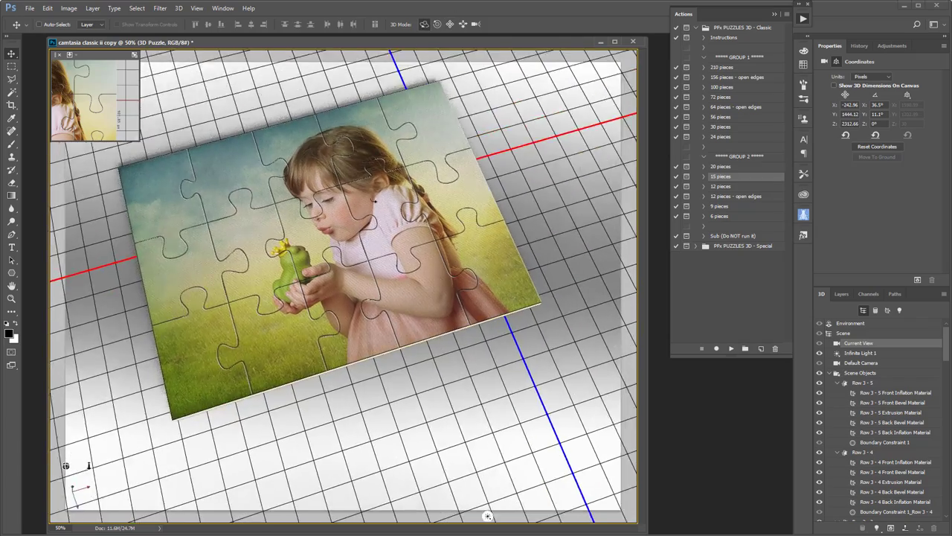
Step: Pan, orbit and dolly in for a closer face-on view, then show the scene's Infinite Light 1
{"action": "left_click", "coordinate": [450, 25]}
{"action": "mouse_move", "coordinate": [526, 122]}
{"action": "left_mouse_down"}
{"action": "mouse_move", "coordinate": [544, 179]}
{"action": "mouse_move", "coordinate": [526, 168]}
{"action": "left_mouse_up"}
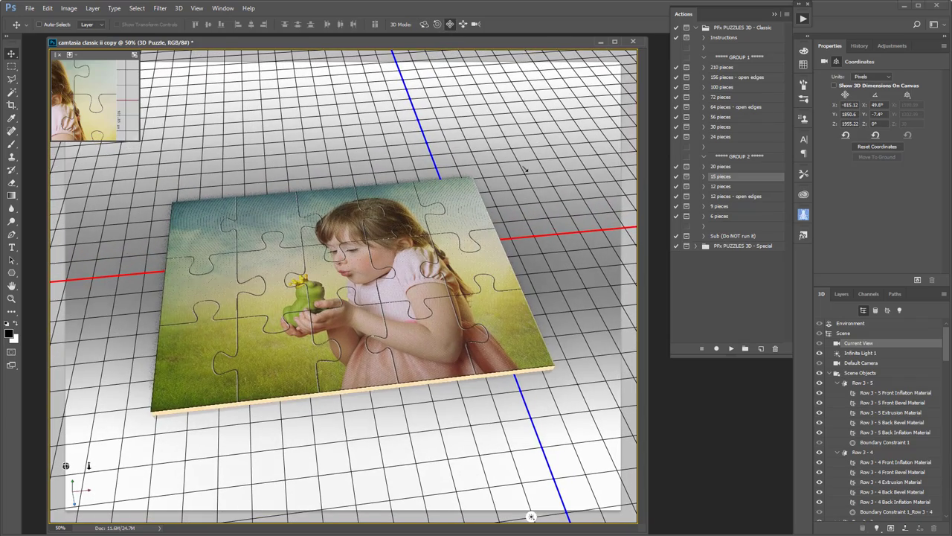
{"action": "left_click", "coordinate": [428, 25]}
{"action": "left_click_drag", "start_coordinate": [468, 101], "coordinate": [425, 101]}
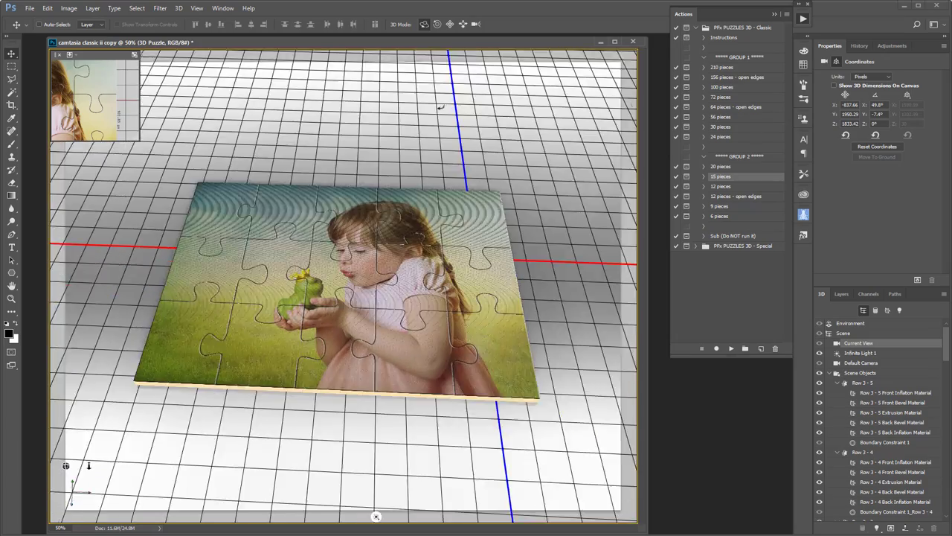
{"action": "left_click", "coordinate": [477, 24]}
{"action": "left_click_drag", "start_coordinate": [555, 130], "coordinate": [569, 147]}
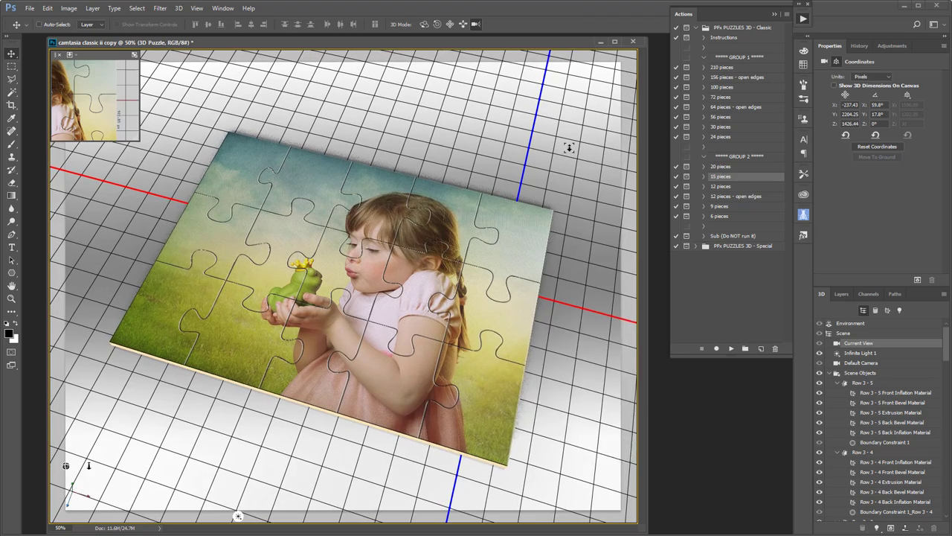
{"action": "left_click", "coordinate": [900, 311]}
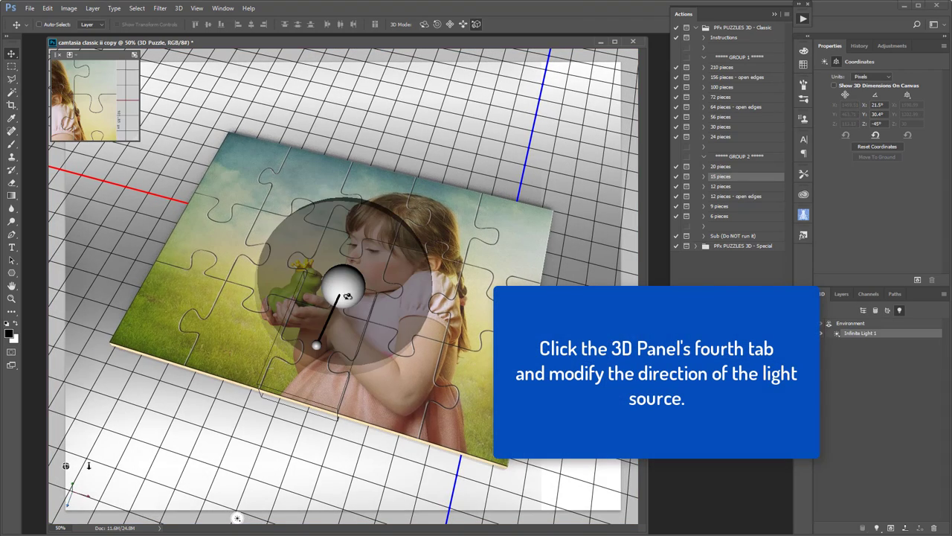
Step: Swing the light to shine from above and shift the bottom-right piece right, turning it slightly
{"action": "left_click_drag", "start_coordinate": [349, 296], "coordinate": [380, 207]}
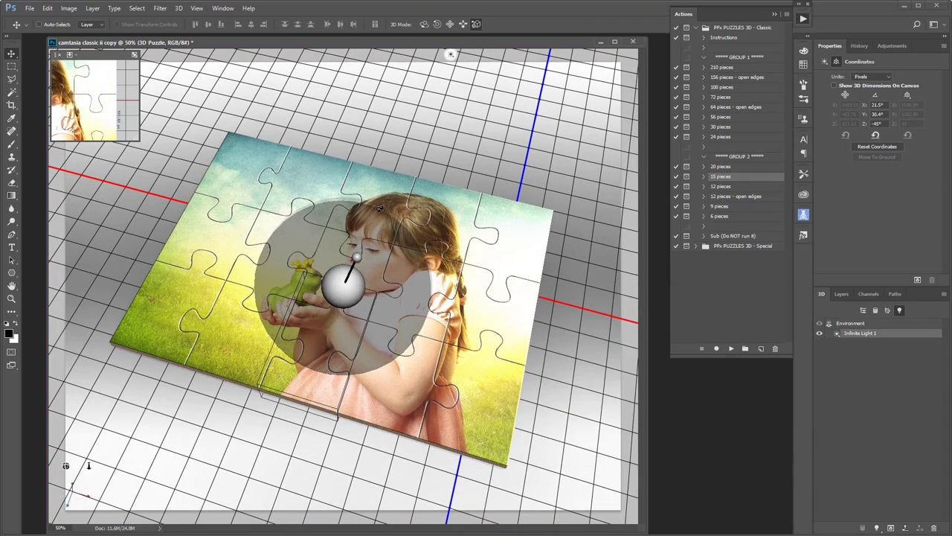
{"action": "mouse_move", "coordinate": [477, 334]}
{"action": "left_mouse_down"}
{"action": "mouse_move", "coordinate": [486, 376]}
{"action": "mouse_move", "coordinate": [599, 414]}
{"action": "left_mouse_up"}
{"action": "left_click", "coordinate": [486, 376]}
{"action": "mouse_move", "coordinate": [560, 389]}
{"action": "left_mouse_down"}
{"action": "mouse_move", "coordinate": [576, 396]}
{"action": "mouse_move", "coordinate": [554, 416]}
{"action": "left_mouse_up"}
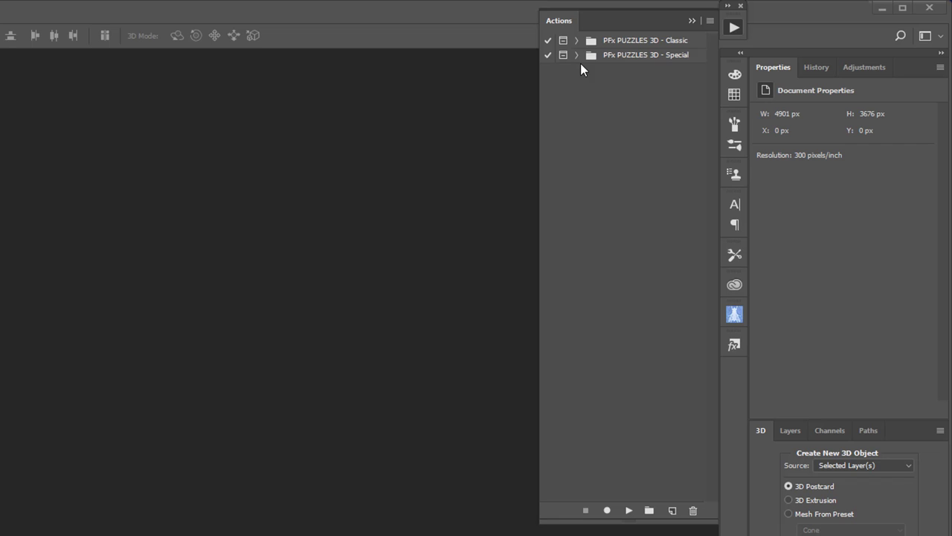
Step: Run the Spiral 64 action from the PFx PUZZLES 3D - Special set on the portrait
{"action": "left_click", "coordinate": [576, 55]}
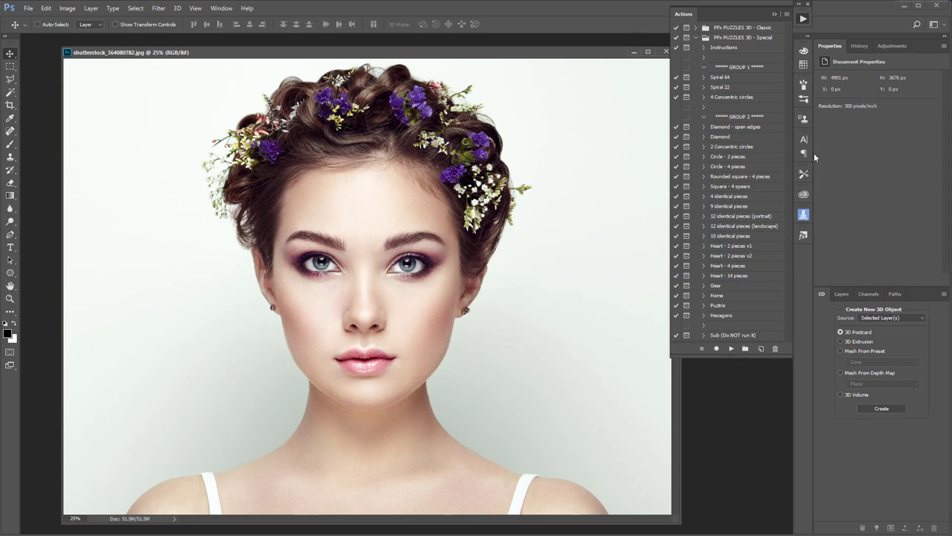
{"action": "left_click", "coordinate": [719, 78]}
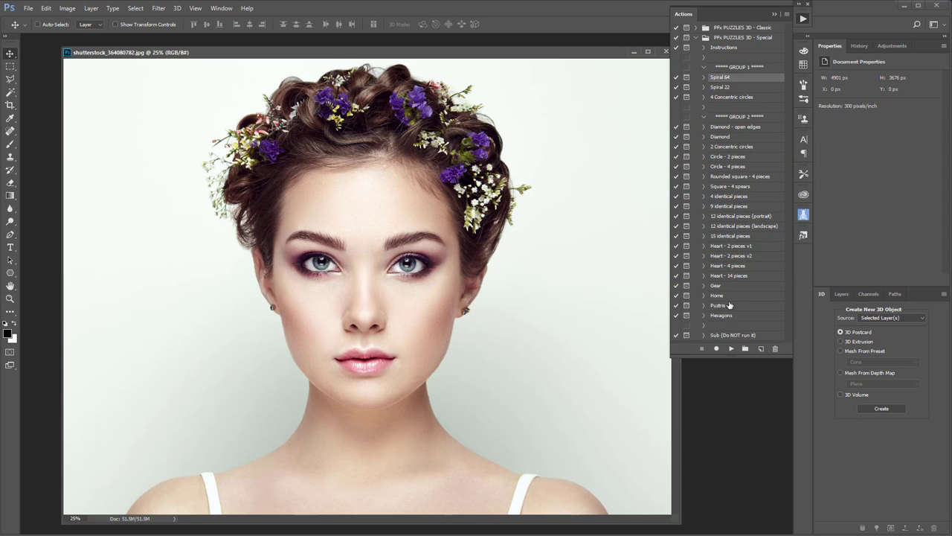
{"action": "left_click", "coordinate": [732, 348]}
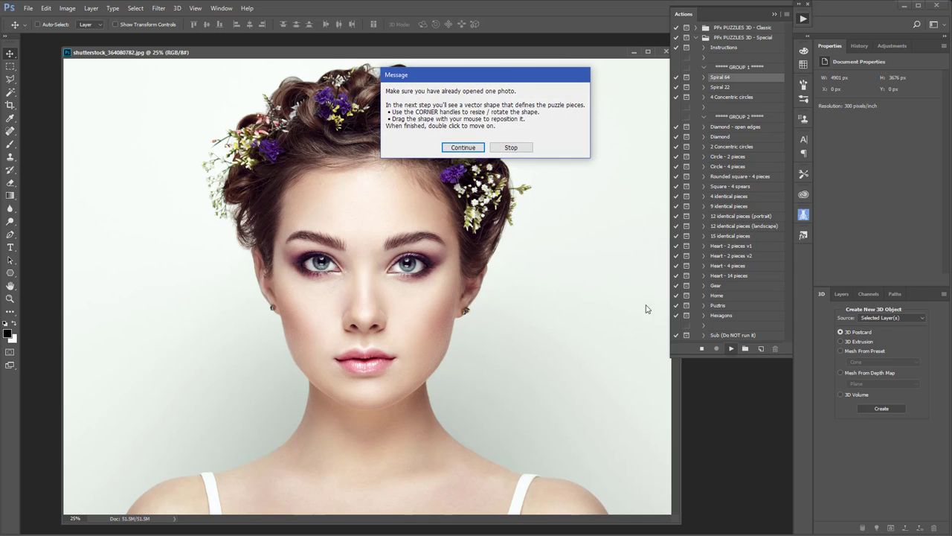
Step: Enlarge the spiral puzzle shape over the photo, move it toward the face and keep it upright
{"action": "left_click", "coordinate": [474, 148]}
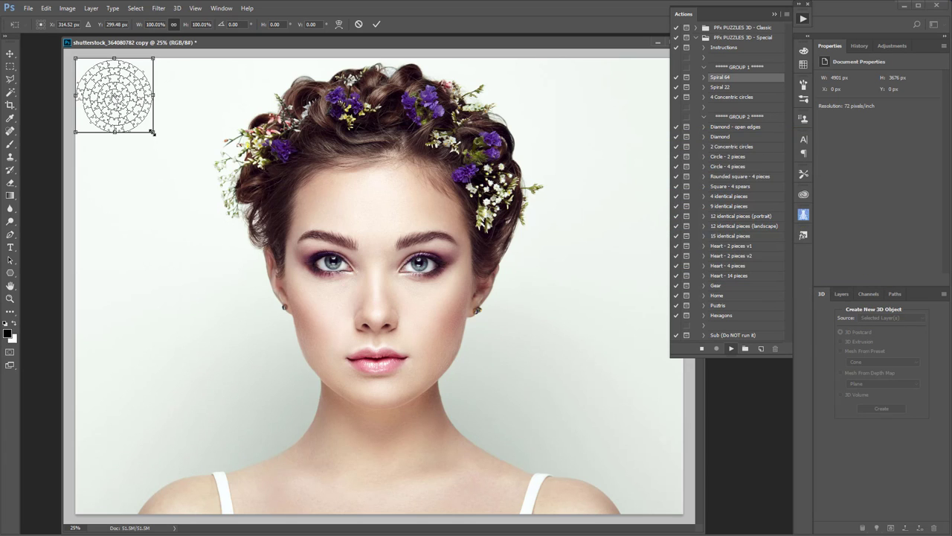
{"action": "mouse_move", "coordinate": [152, 131]}
{"action": "left_mouse_down"}
{"action": "mouse_move", "coordinate": [406, 393]}
{"action": "mouse_move", "coordinate": [436, 401]}
{"action": "left_mouse_up"}
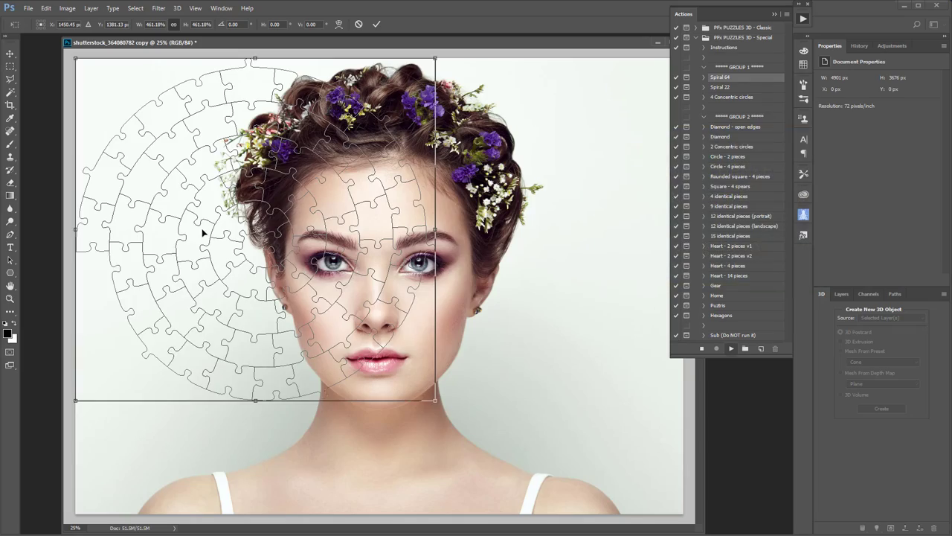
{"action": "mouse_move", "coordinate": [201, 233]}
{"action": "left_mouse_down"}
{"action": "mouse_move", "coordinate": [319, 273]}
{"action": "mouse_move", "coordinate": [333, 237]}
{"action": "mouse_move", "coordinate": [316, 253]}
{"action": "mouse_move", "coordinate": [310, 235]}
{"action": "mouse_move", "coordinate": [314, 277]}
{"action": "mouse_move", "coordinate": [314, 265]}
{"action": "left_mouse_up"}
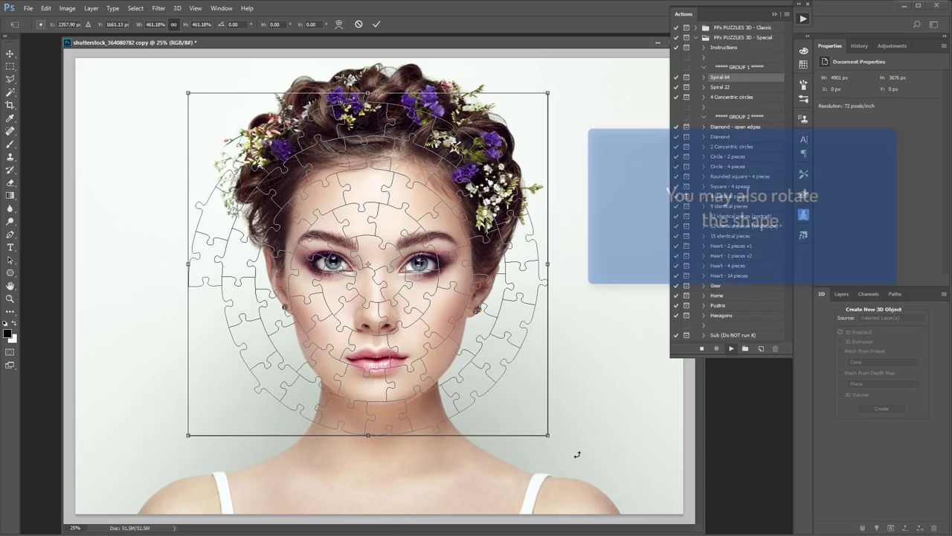
{"action": "mouse_move", "coordinate": [573, 451]}
{"action": "left_mouse_down"}
{"action": "mouse_move", "coordinate": [578, 364]}
{"action": "mouse_move", "coordinate": [574, 402]}
{"action": "mouse_move", "coordinate": [453, 447]}
{"action": "mouse_move", "coordinate": [596, 354]}
{"action": "left_mouse_up"}
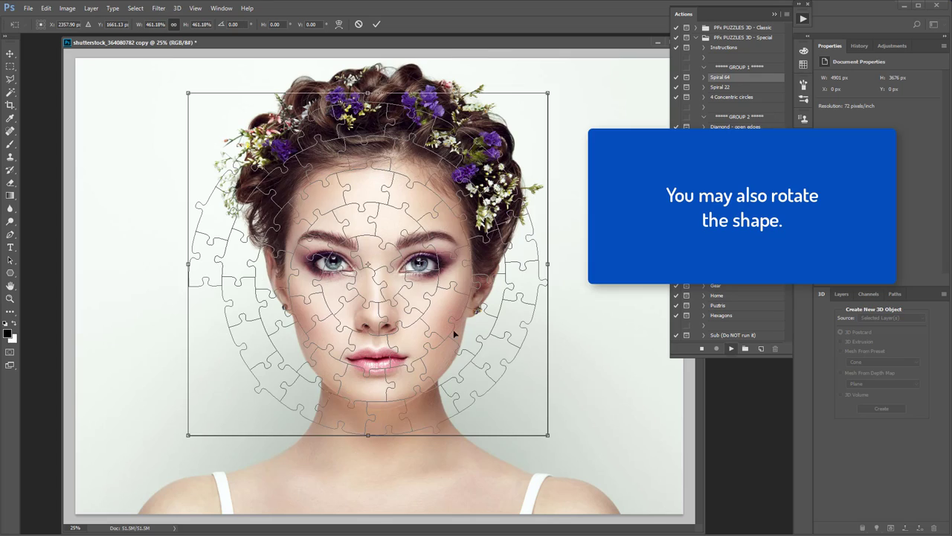
{"action": "mouse_move", "coordinate": [404, 298]}
{"action": "left_mouse_down"}
{"action": "mouse_move", "coordinate": [432, 276]}
{"action": "mouse_move", "coordinate": [419, 283]}
{"action": "mouse_move", "coordinate": [419, 274]}
{"action": "left_mouse_up"}
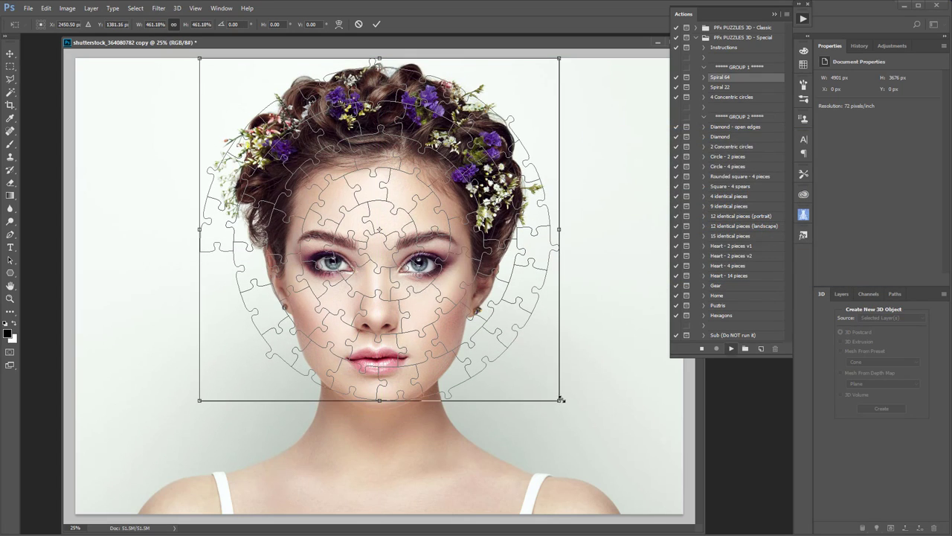
Step: Fine-tune the shape to about 528%, centre it on the face and commit the transform
{"action": "left_click_drag", "start_coordinate": [561, 400], "coordinate": [612, 447]}
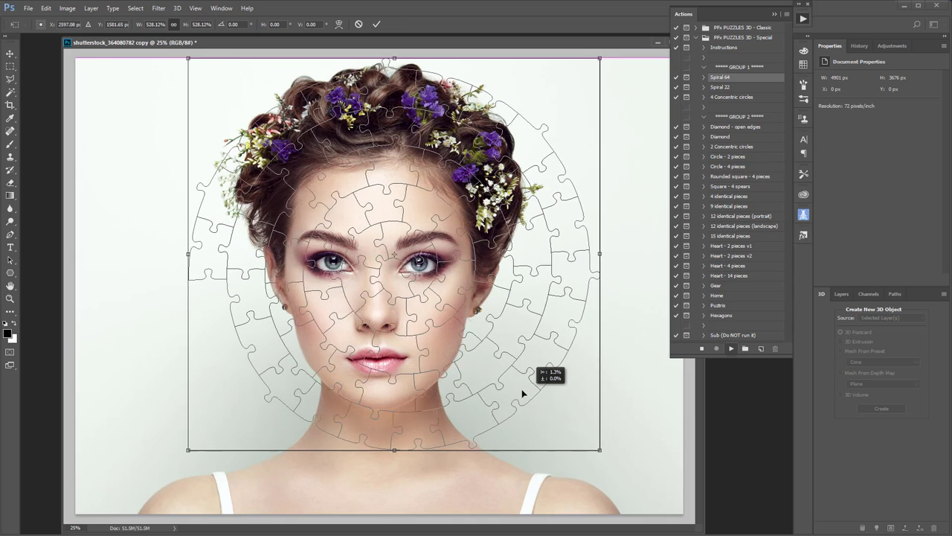
{"action": "left_click_drag", "start_coordinate": [523, 395], "coordinate": [512, 392]}
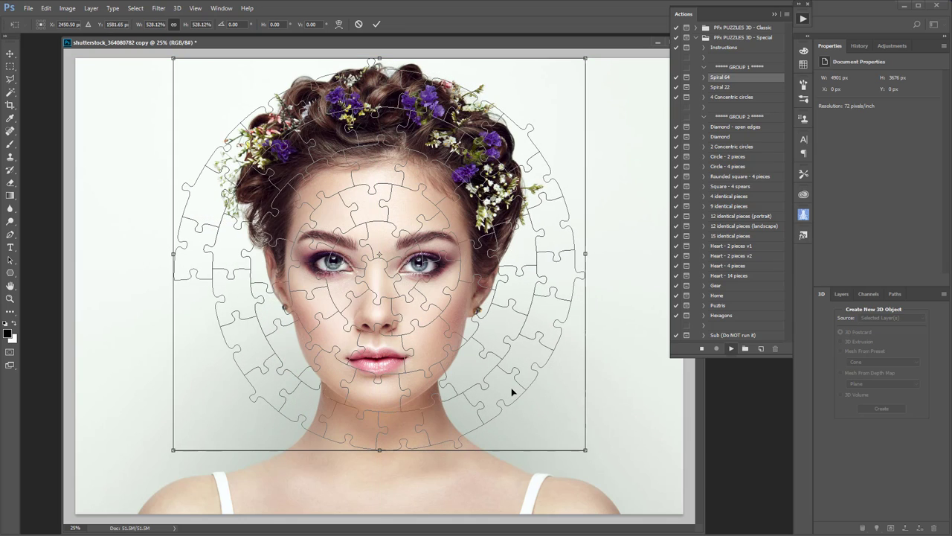
{"action": "key", "text": "Left"}
{"action": "key", "text": "Left"}
{"action": "key", "text": "Left"}
{"action": "key", "text": "Left"}
{"action": "key", "text": "Left"}
{"action": "key", "text": "Left"}
{"action": "key", "text": "Left"}
{"action": "key", "text": "Left"}
{"action": "key", "text": "Left"}
{"action": "key", "text": "Left"}
{"action": "key", "text": "Left"}
{"action": "key", "text": "Left"}
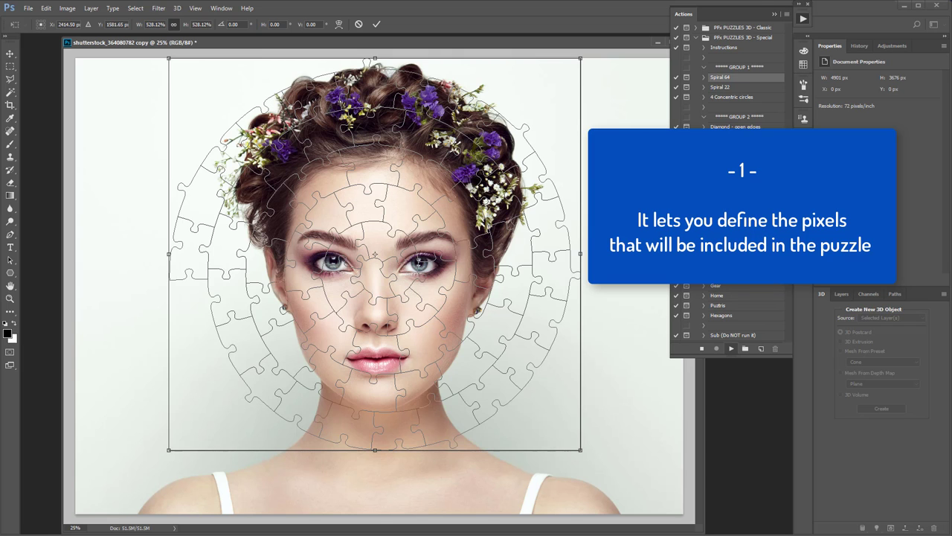
{"action": "key", "text": "ctrl+plus"}
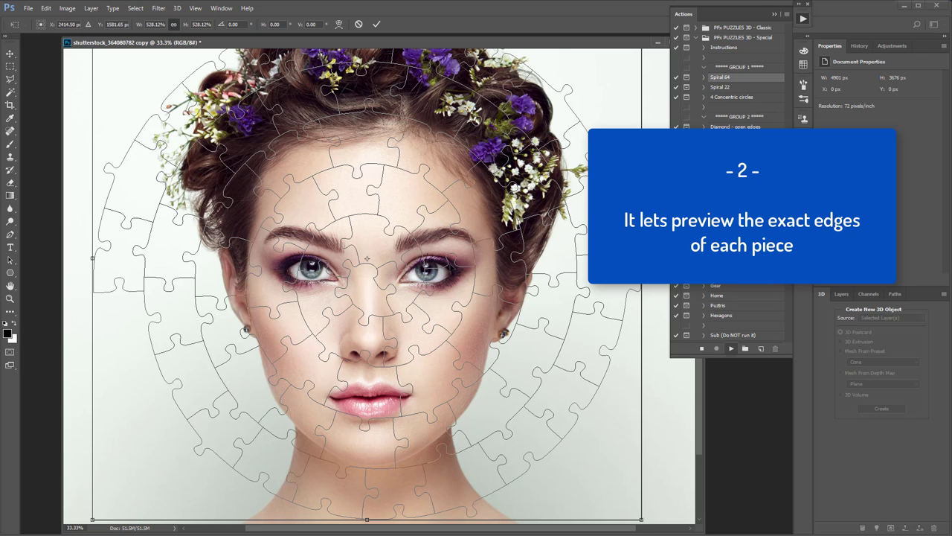
{"action": "key", "text": "ctrl+minus"}
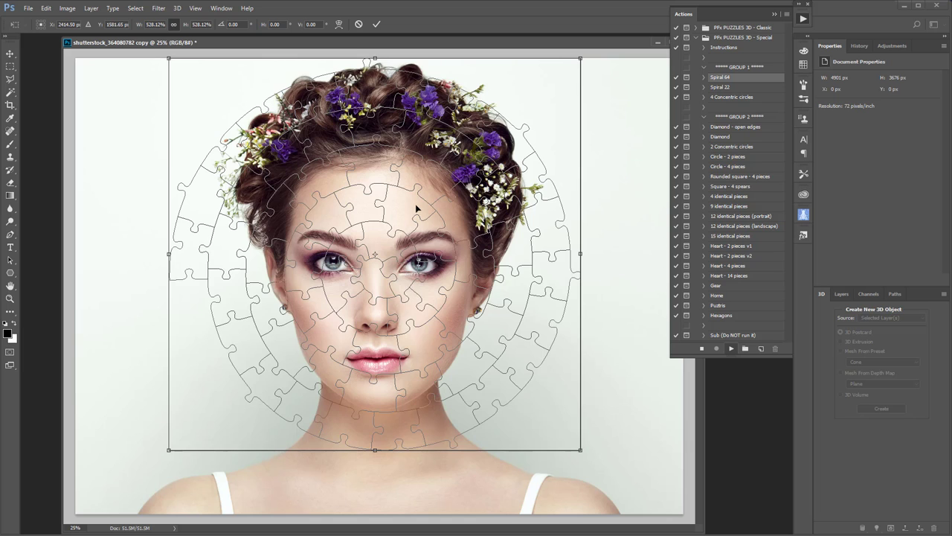
{"action": "double_click", "coordinate": [417, 210]}
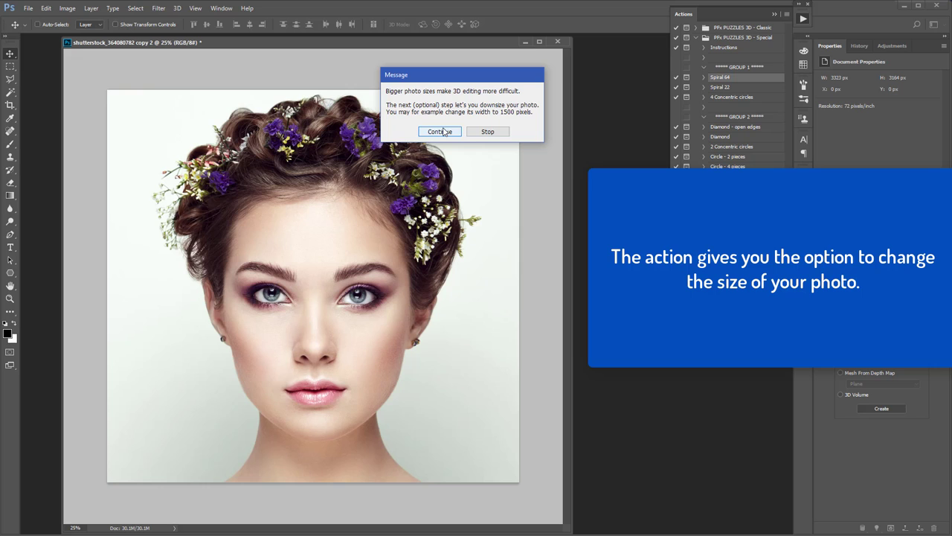
Step: Downsize the cropped portrait to 1500 px wide (1428 px high)
{"action": "left_click", "coordinate": [440, 132]}
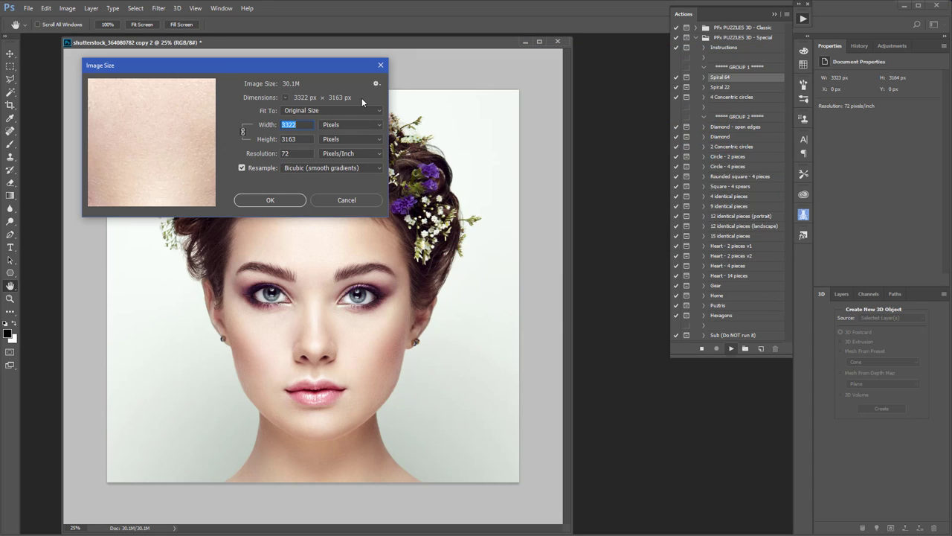
{"action": "type", "text": "1500"}
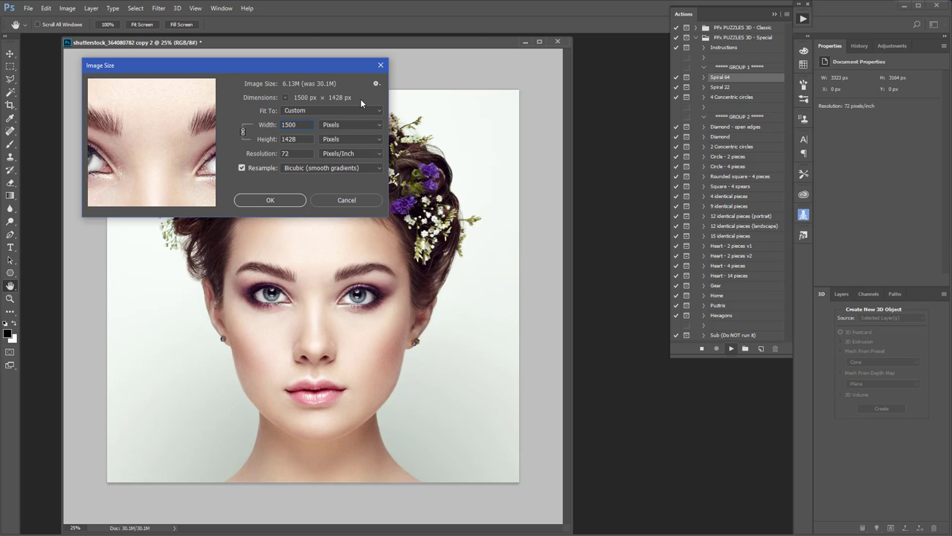
{"action": "key", "text": "Return"}
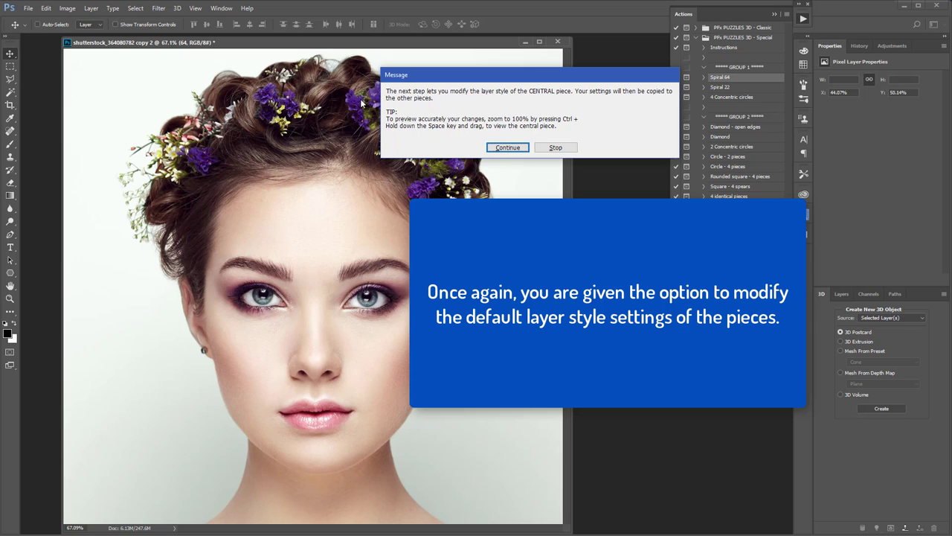
Step: Preview at 100% and give the central piece a 150% Bevel & Emboss depth, copied to all pieces
{"action": "left_click", "coordinate": [507, 147]}
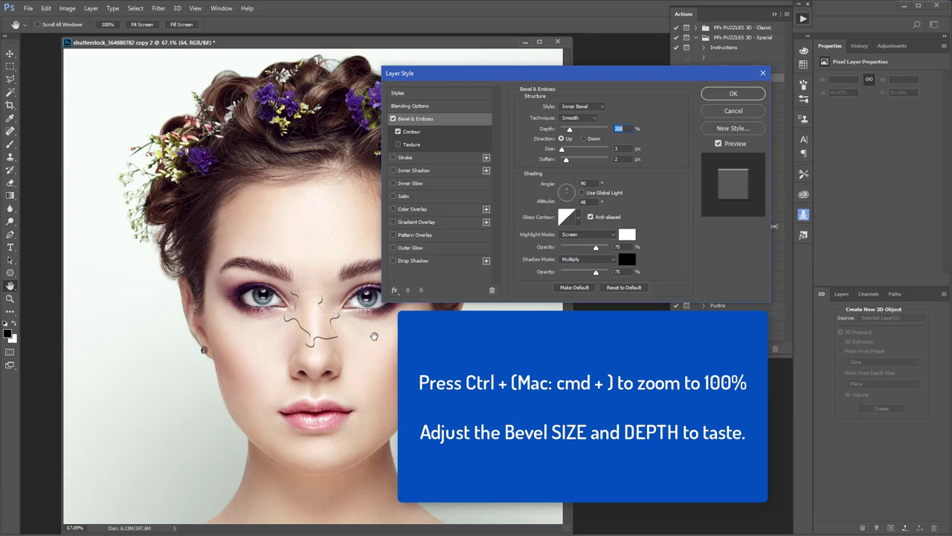
{"action": "key", "text": "ctrl+plus"}
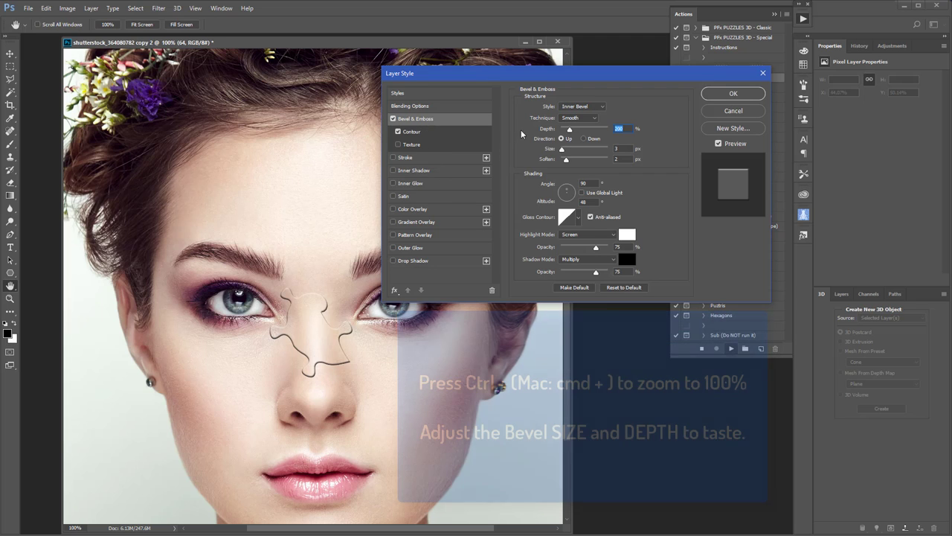
{"action": "type", "text": "150"}
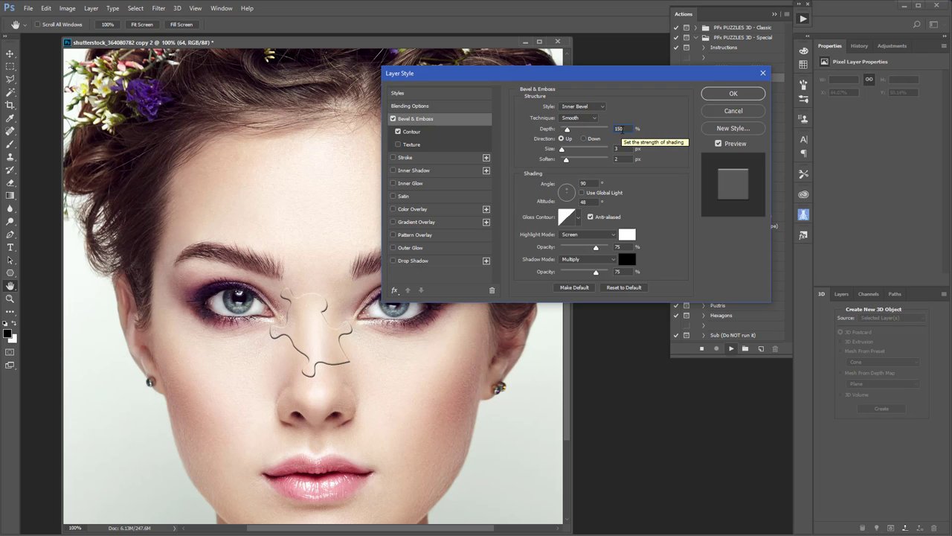
{"action": "left_click", "coordinate": [730, 94]}
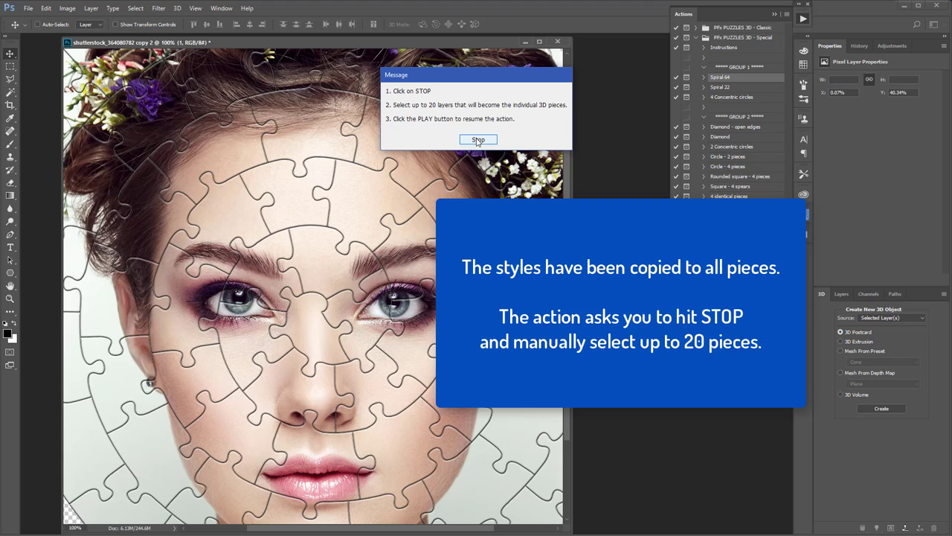
Step: Stop the action, dock the image window and select the first edge piece's layer
{"action": "left_click", "coordinate": [478, 140]}
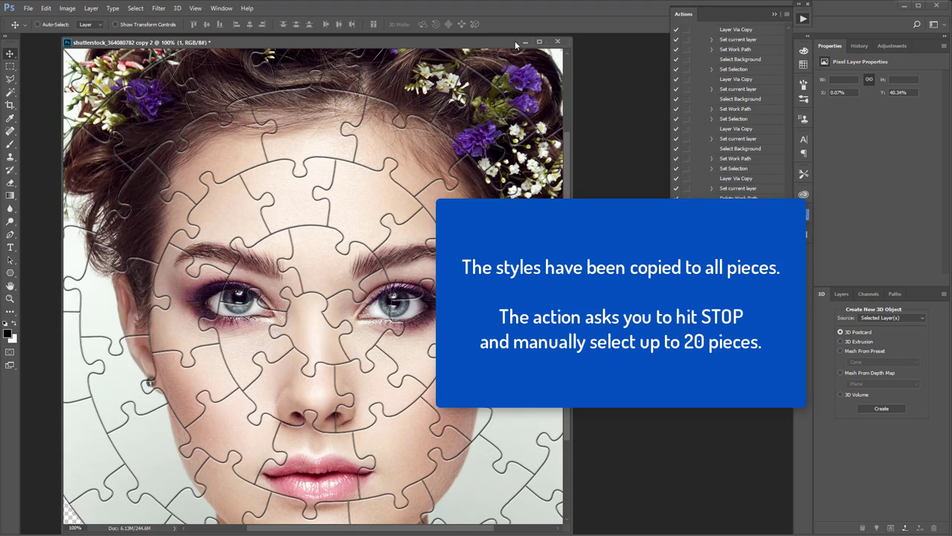
{"action": "left_click_drag", "start_coordinate": [515, 44], "coordinate": [514, 33]}
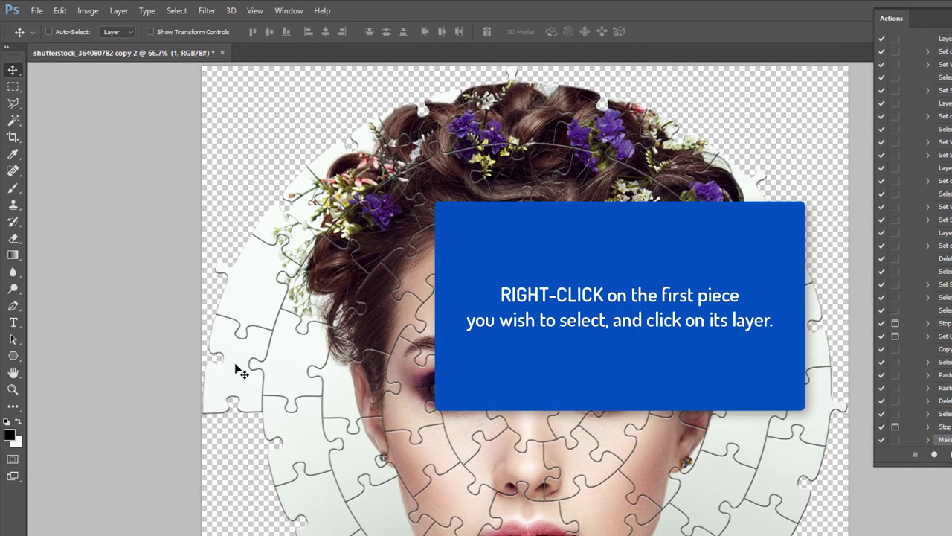
{"action": "right_click", "coordinate": [237, 366]}
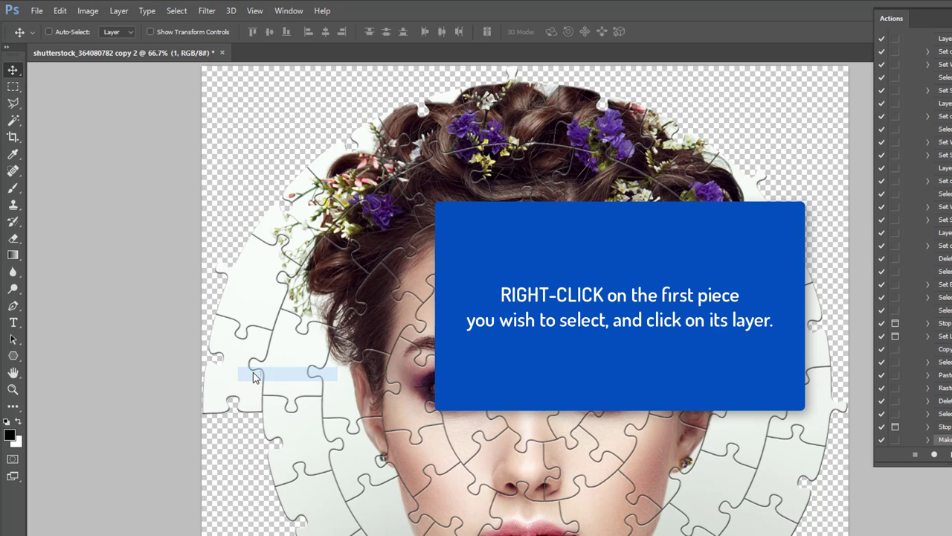
{"action": "left_click", "coordinate": [252, 372]}
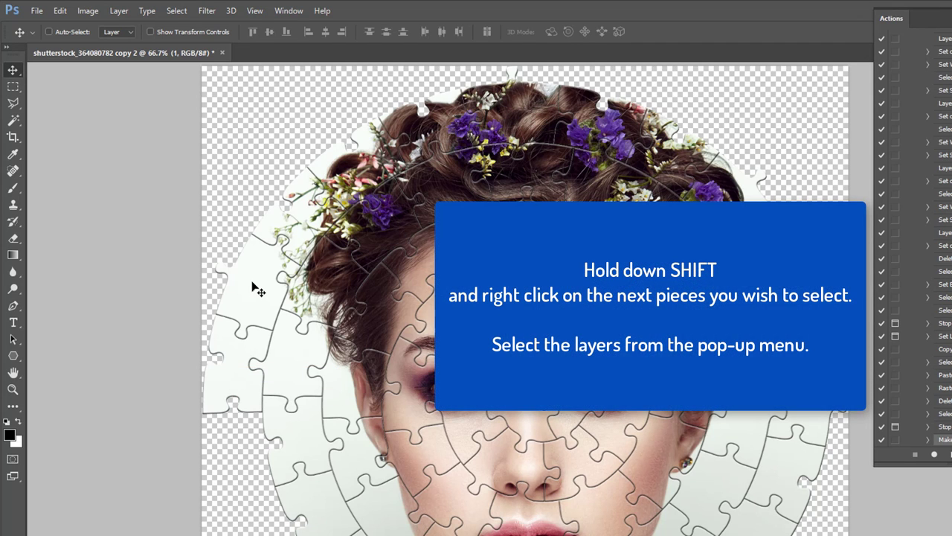
Step: Add two more edge pieces' layers to the selection and resume the Spiral 64 action
{"action": "right_click", "coordinate": [253, 284], "text": "shift"}
{"action": "left_click", "coordinate": [268, 291], "text": "shift"}
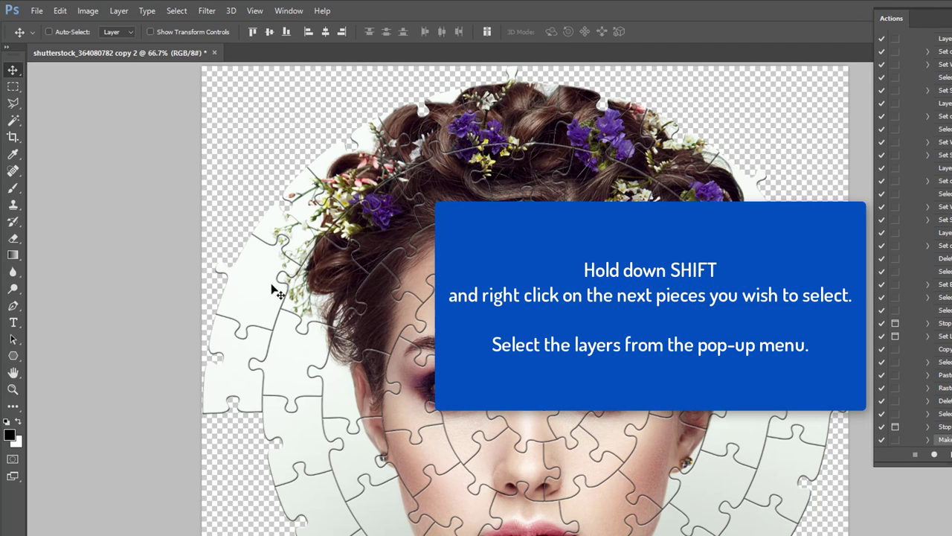
{"action": "right_click", "coordinate": [301, 220], "text": "shift"}
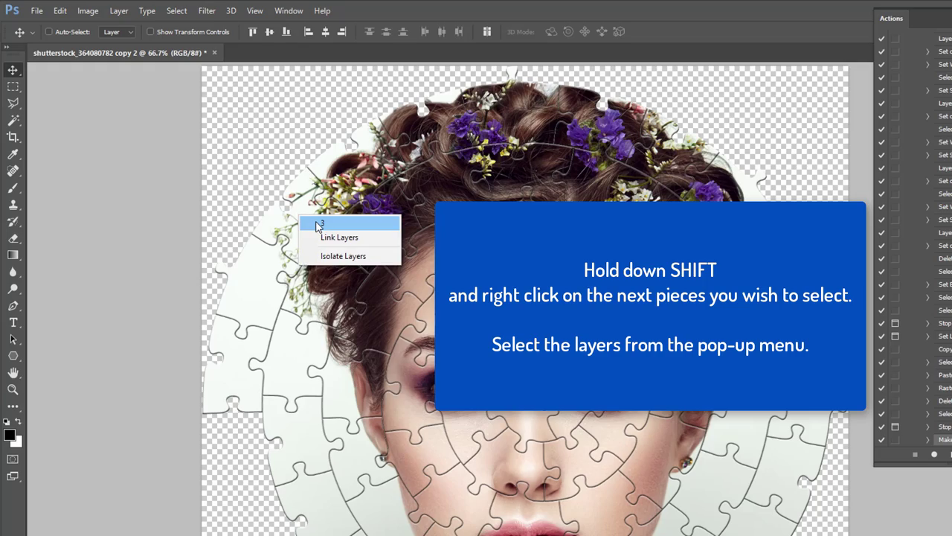
{"action": "left_click", "coordinate": [312, 220], "text": "shift"}
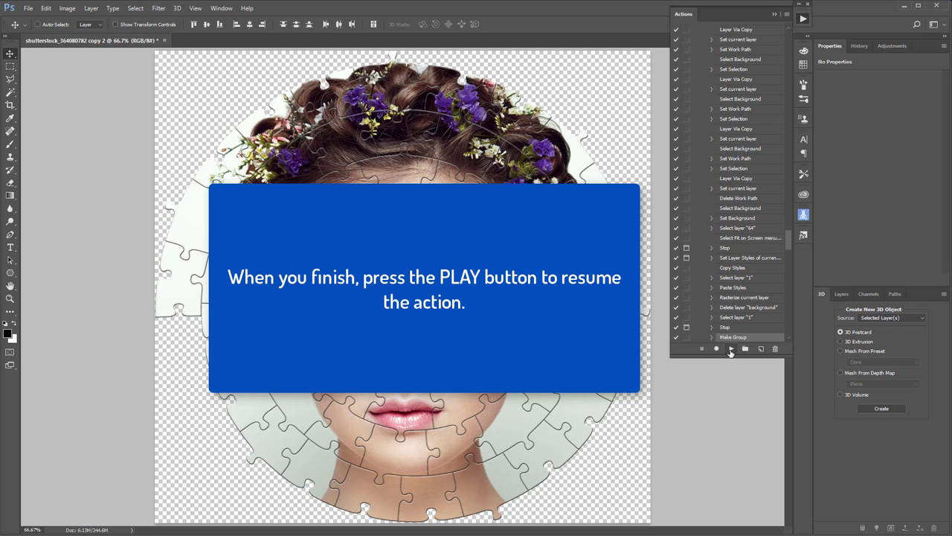
{"action": "left_click", "coordinate": [730, 349]}
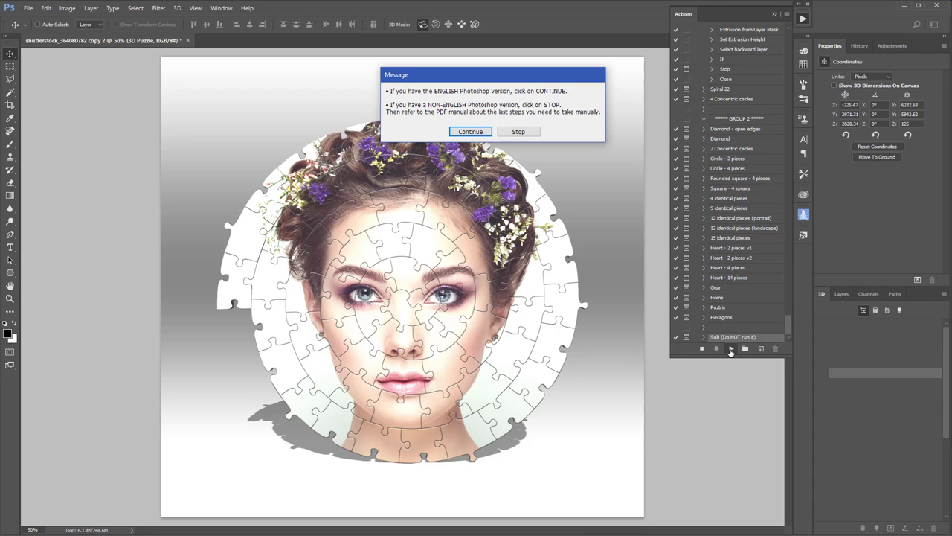
Step: Continue past the final messages and collapse the Spiral 64 action steps in the Actions panel
{"action": "left_click", "coordinate": [470, 132]}
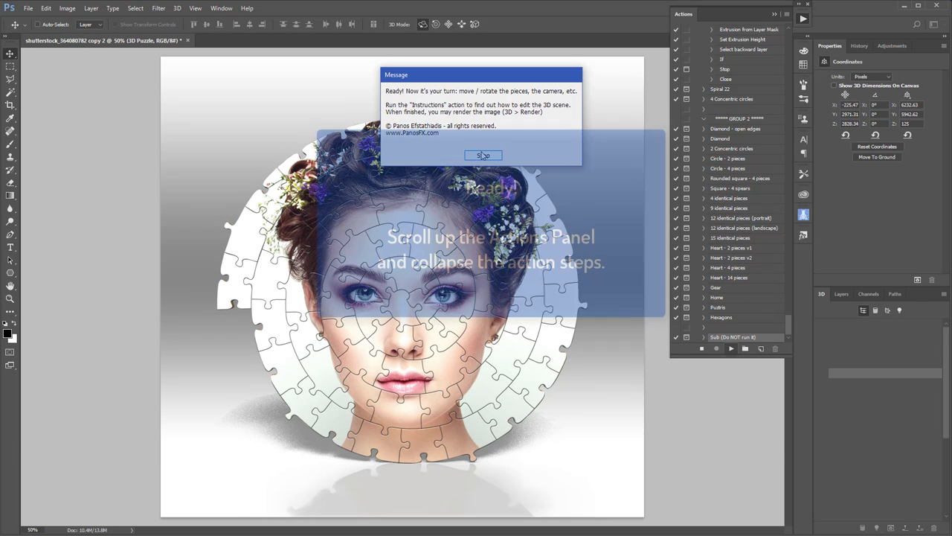
{"action": "left_click", "coordinate": [483, 154]}
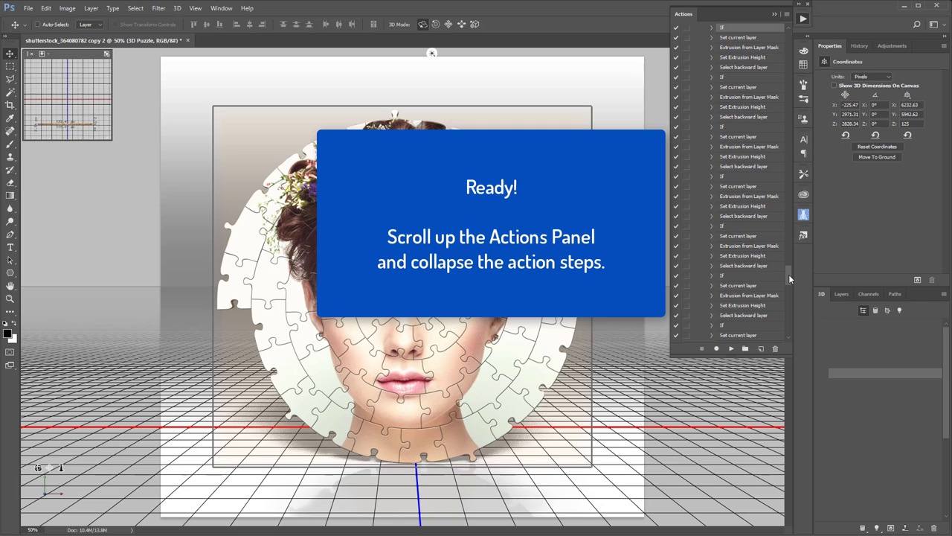
{"action": "left_click_drag", "start_coordinate": [790, 274], "coordinate": [799, 39]}
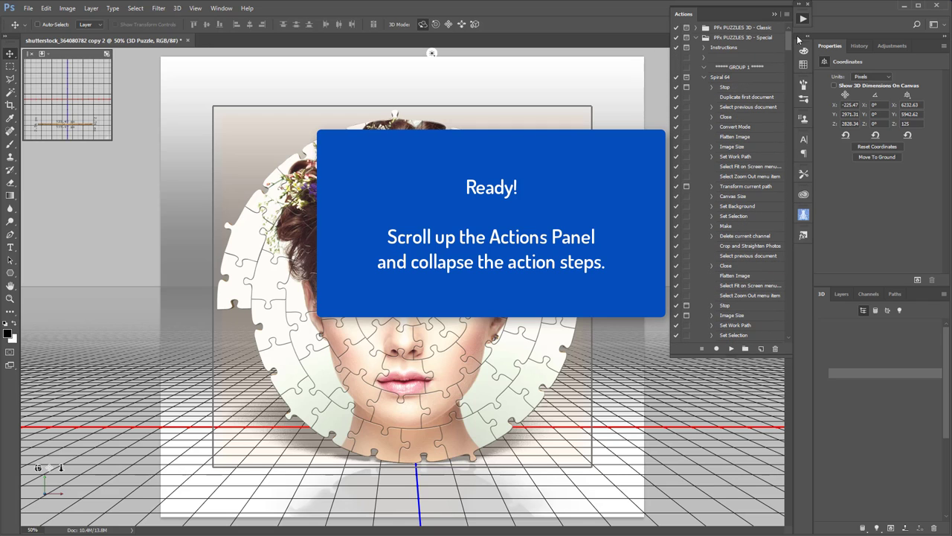
{"action": "left_click", "coordinate": [703, 77]}
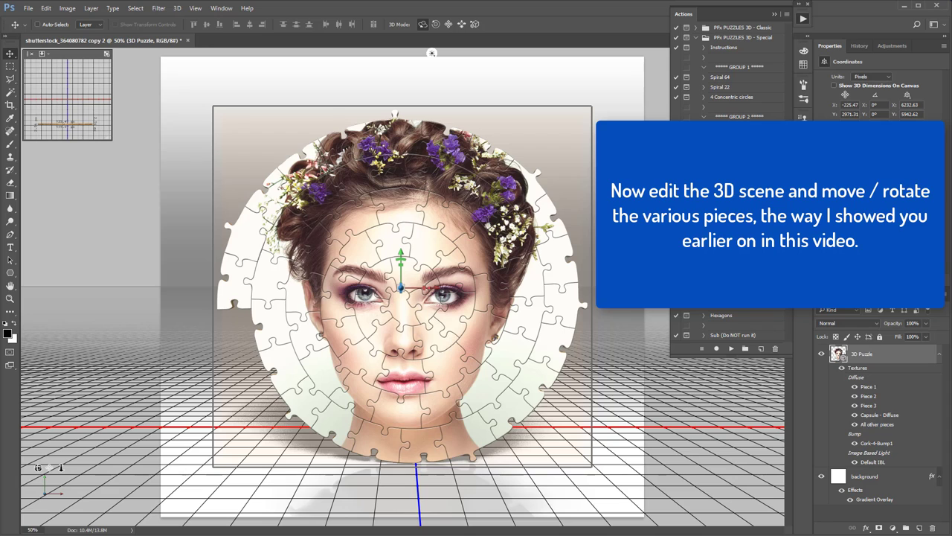
Step: Orbit the 3D Current View camera to see the round puzzle at an angle
{"action": "left_click", "coordinate": [820, 295]}
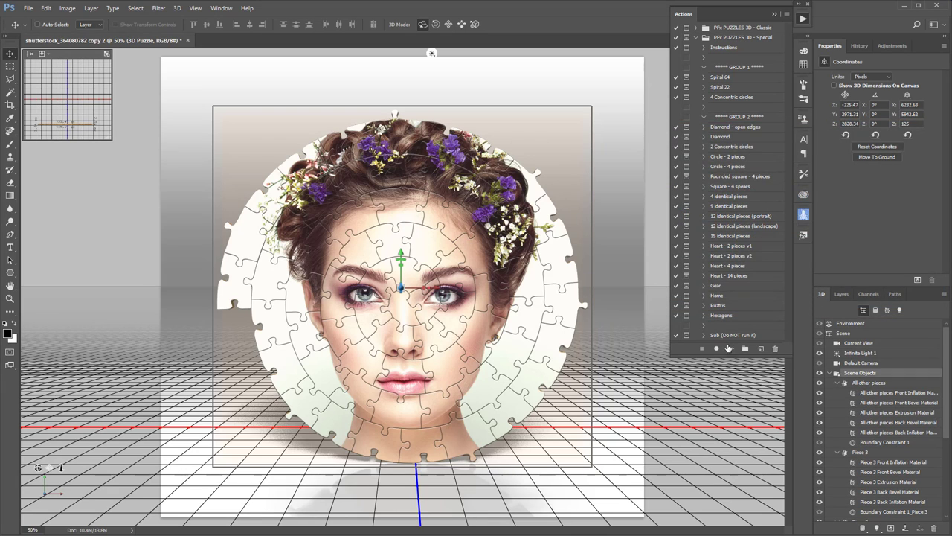
{"action": "left_click", "coordinate": [860, 344]}
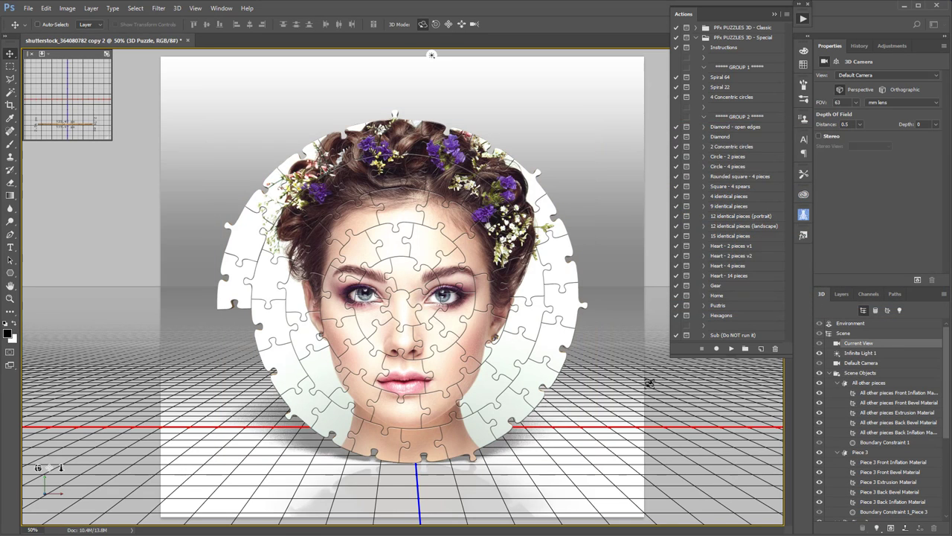
{"action": "mouse_move", "coordinate": [432, 54]}
{"action": "left_mouse_down"}
{"action": "mouse_move", "coordinate": [592, 54]}
{"action": "mouse_move", "coordinate": [329, 54]}
{"action": "left_mouse_up"}
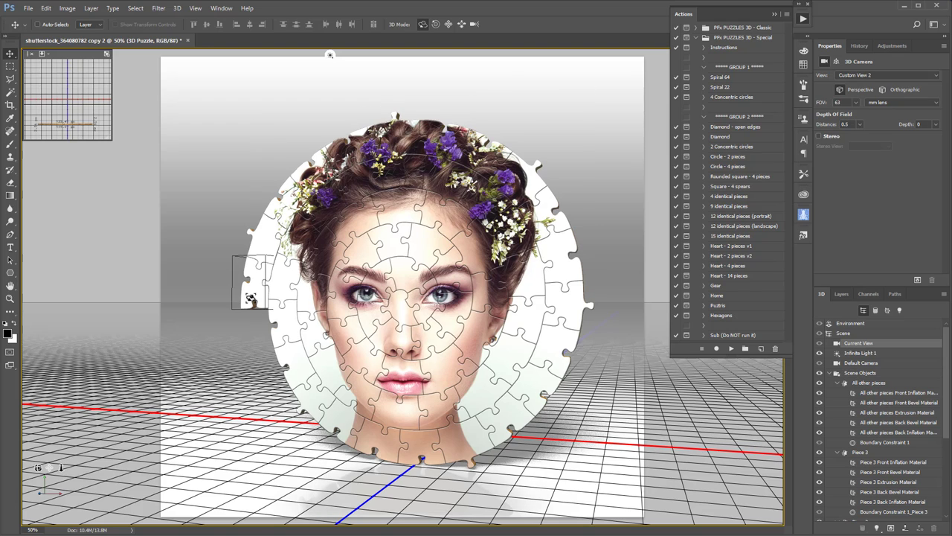
Step: Lift Piece 3 out of the puzzle along Z and rotate it about 12.6° around Z
{"action": "left_click", "coordinate": [253, 294]}
{"action": "left_click", "coordinate": [876, 311]}
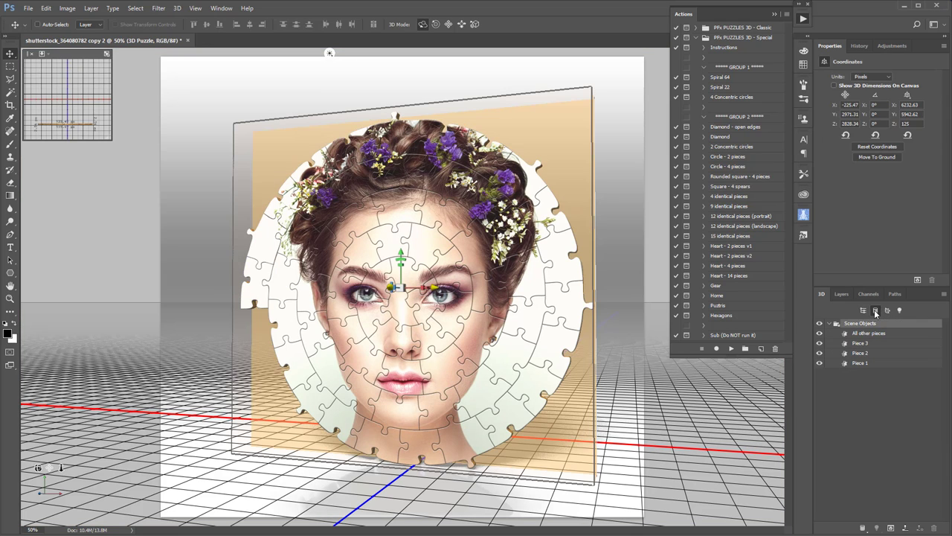
{"action": "left_click", "coordinate": [860, 352]}
{"action": "left_click", "coordinate": [861, 363]}
{"action": "left_click", "coordinate": [859, 353]}
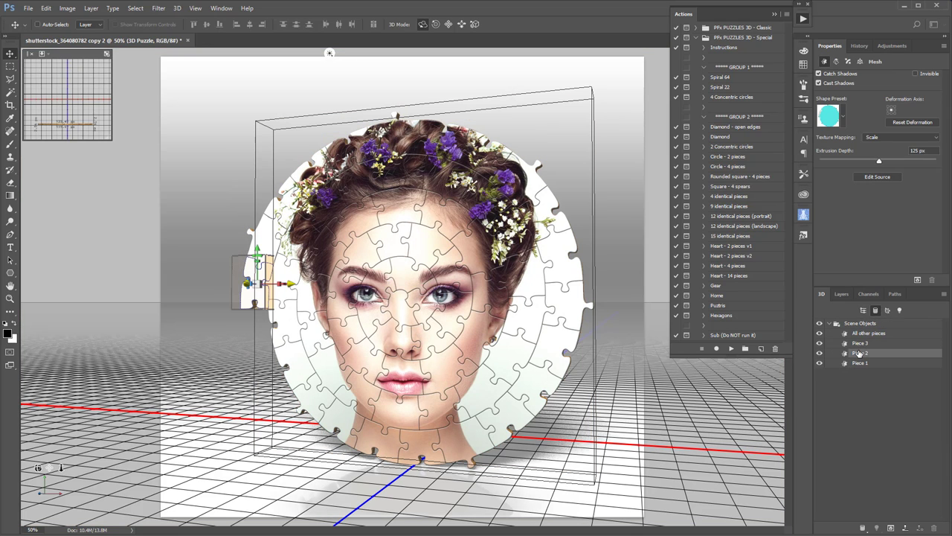
{"action": "left_click", "coordinate": [859, 343]}
{"action": "left_click_drag", "start_coordinate": [256, 242], "coordinate": [232, 210]}
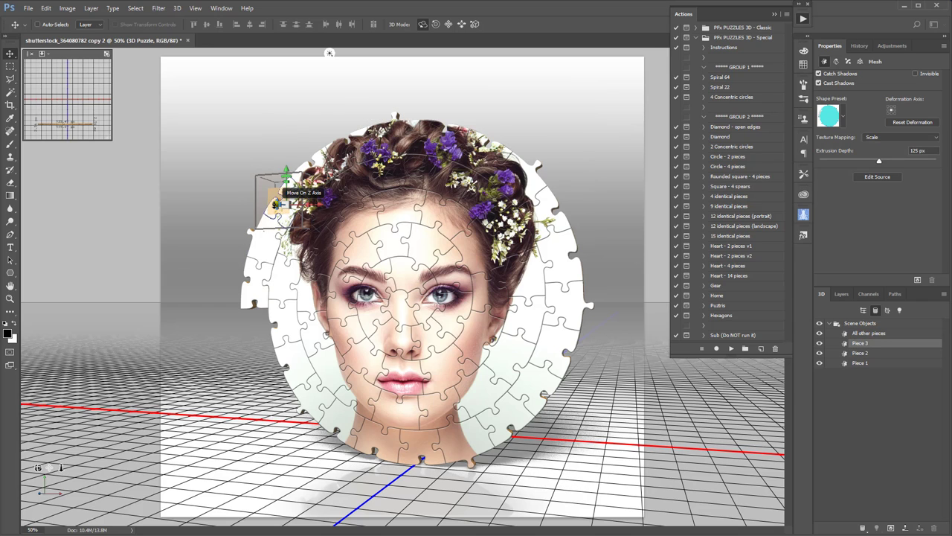
{"action": "left_click_drag", "start_coordinate": [257, 175], "coordinate": [270, 173]}
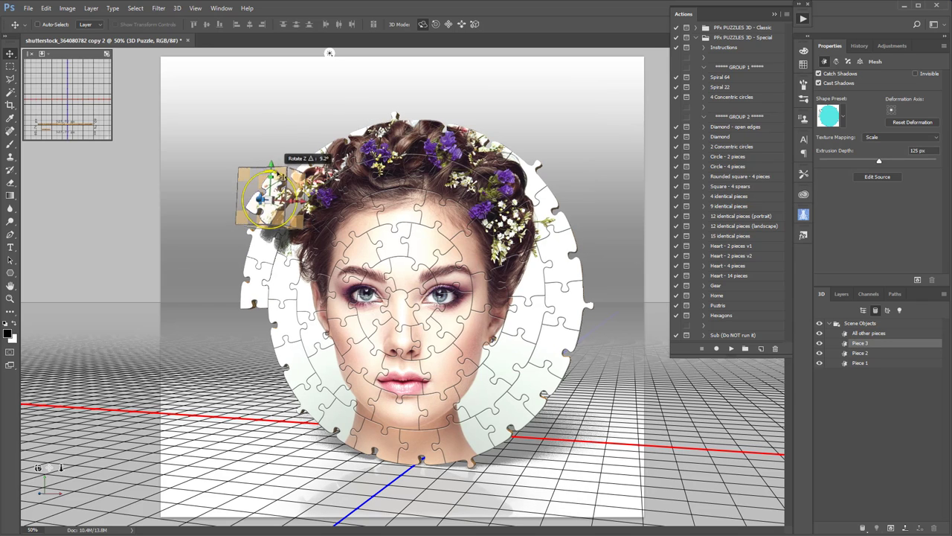
Step: Pull Piece 2 out about 411 px along Z and rotate it; pull another piece out about 327 px and rotate it 42.1° around Z
{"action": "left_click", "coordinate": [860, 353]}
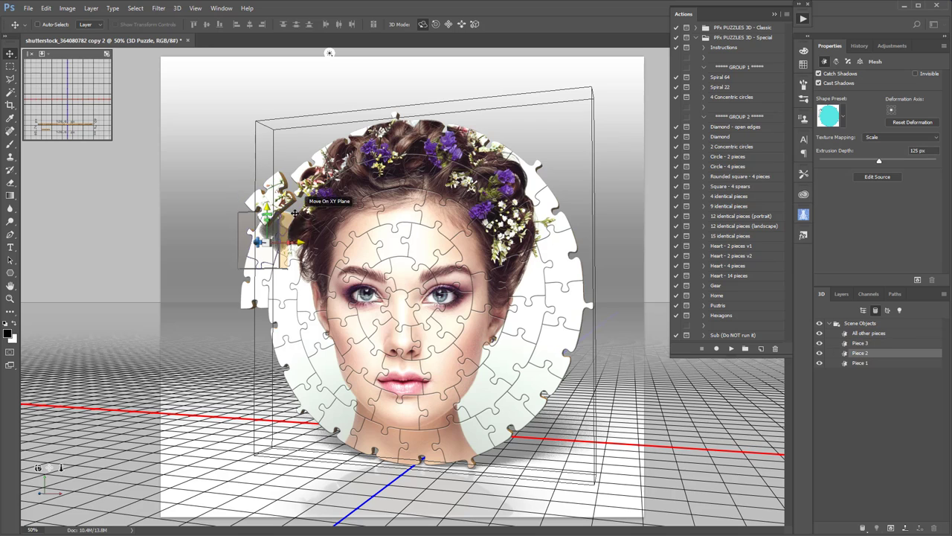
{"action": "left_click_drag", "start_coordinate": [258, 214], "coordinate": [214, 253]}
{"action": "left_click_drag", "start_coordinate": [274, 239], "coordinate": [256, 273]}
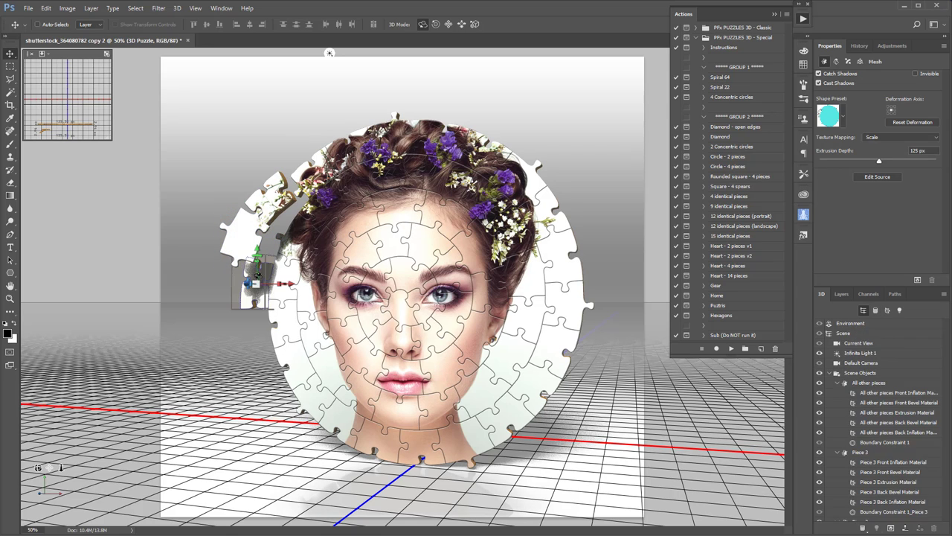
{"action": "left_click_drag", "start_coordinate": [256, 272], "coordinate": [215, 296]}
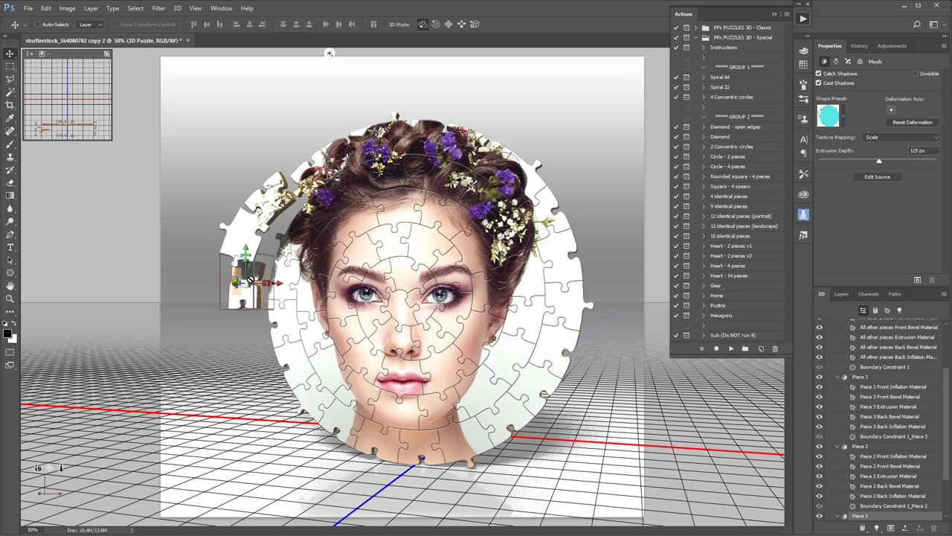
{"action": "mouse_move", "coordinate": [223, 252]}
{"action": "left_mouse_down"}
{"action": "mouse_move", "coordinate": [261, 262]}
{"action": "mouse_move", "coordinate": [189, 290]}
{"action": "left_mouse_up"}
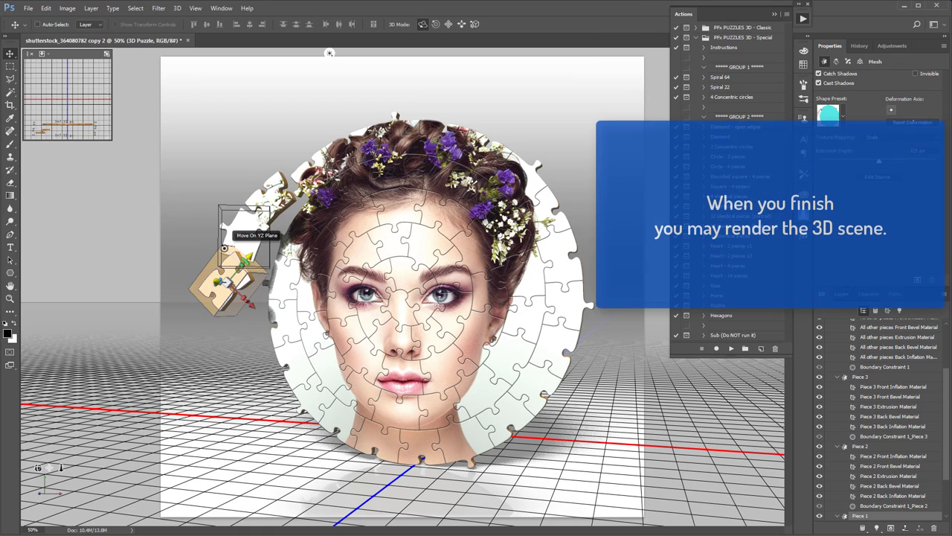